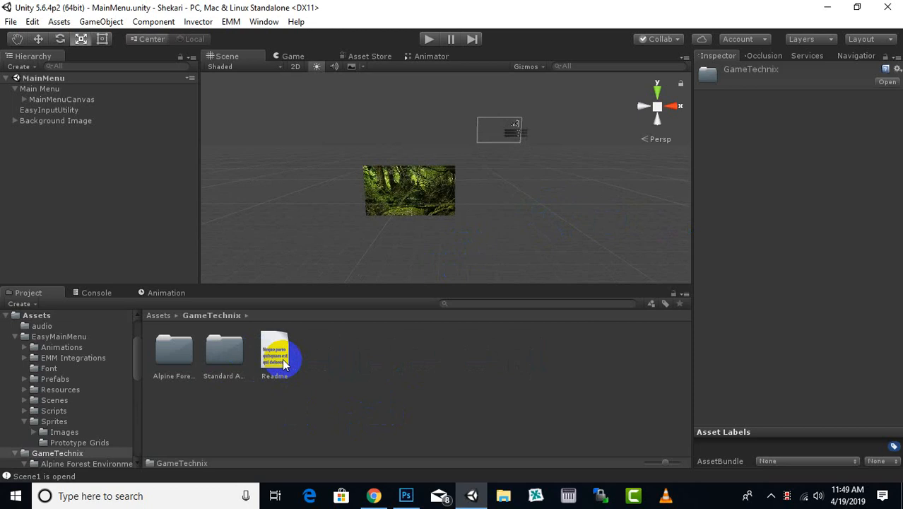
Open the Alpine_Forest_Environment scene from the Scenes folder of GameTechnix's Alpine Forest Environment.
double_click(182, 353)
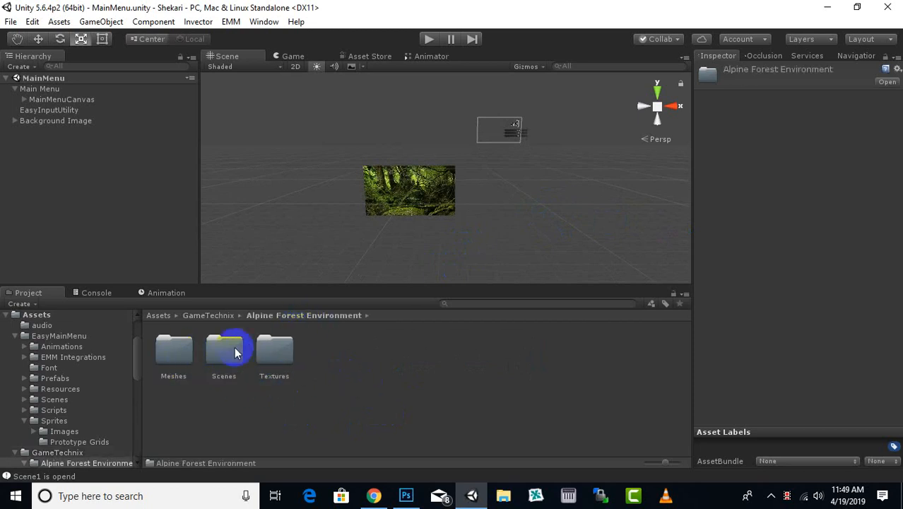
double_click(235, 353)
double_click(163, 350)
click(284, 362)
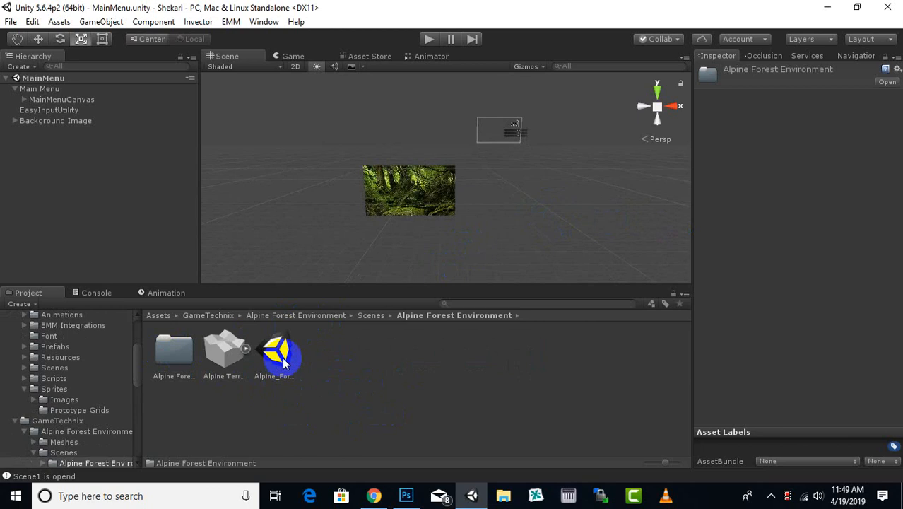
click(275, 357)
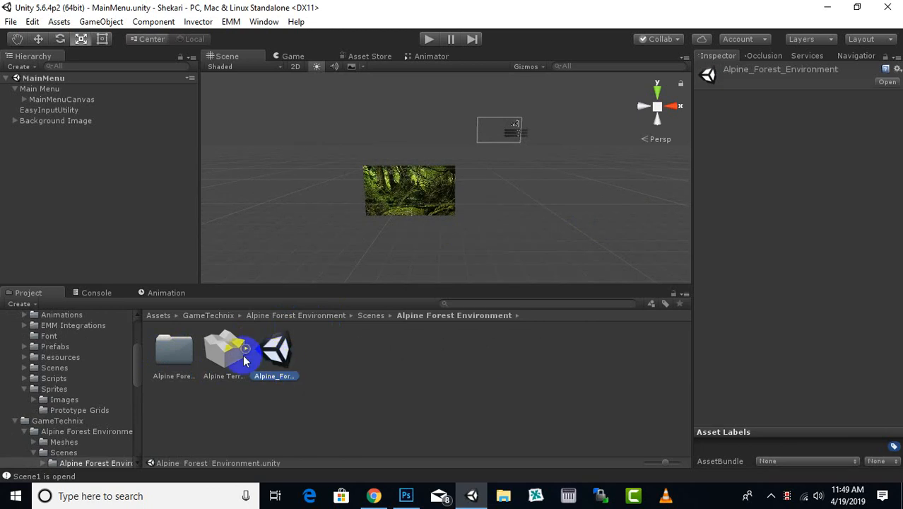
double_click(286, 352)
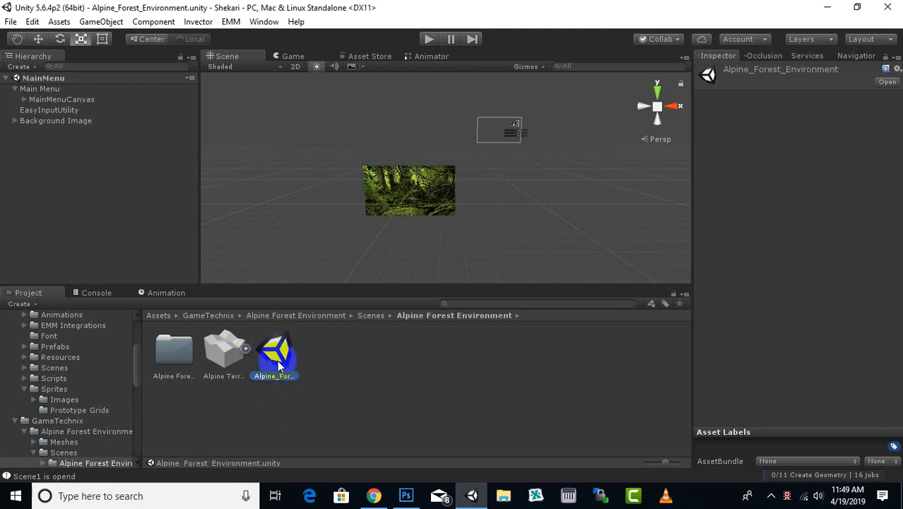
double_click(278, 366)
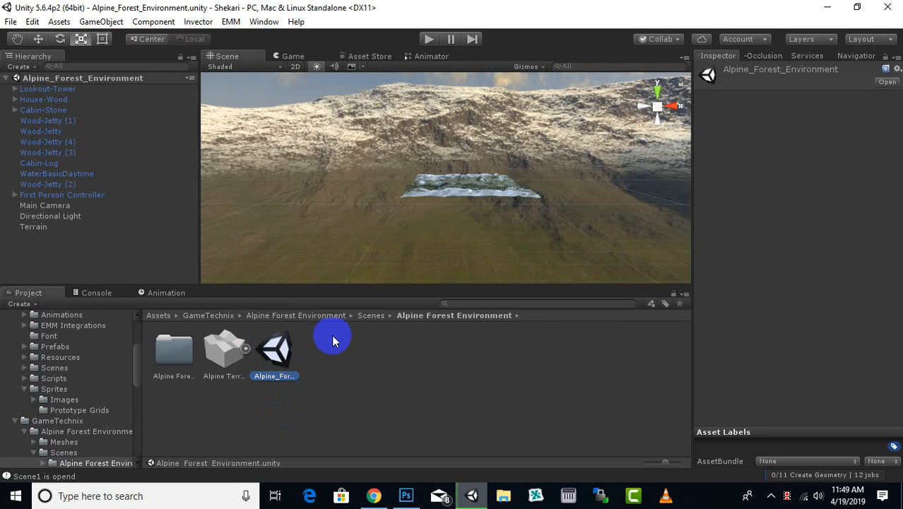
Open the scenes folder directly under Assets and select the Scene1 asset.
scroll(474, 217, up, 4)
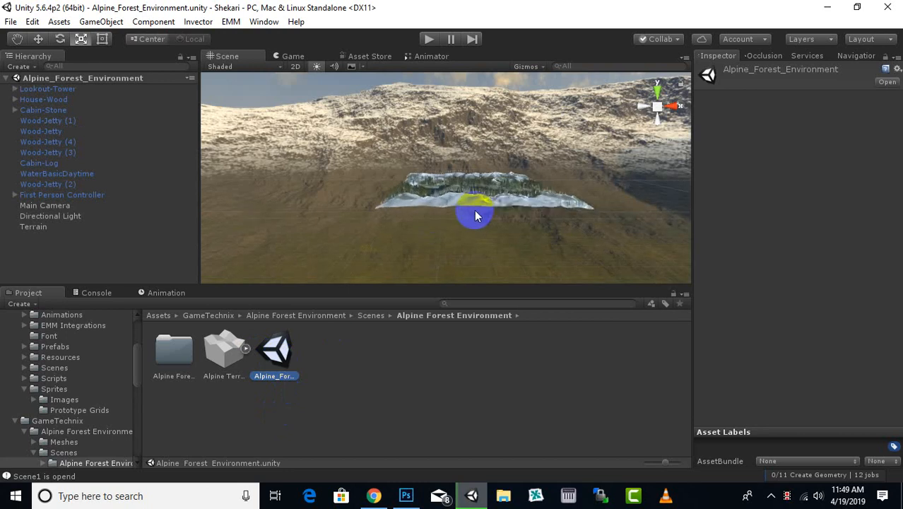
scroll(475, 215, up, 6)
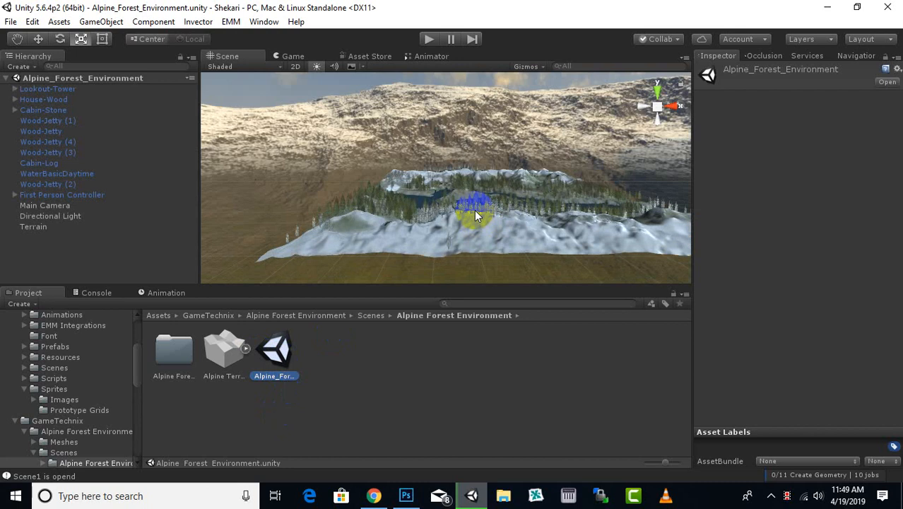
scroll(475, 215, up, 3)
middle_drag(457, 246, 430, 215)
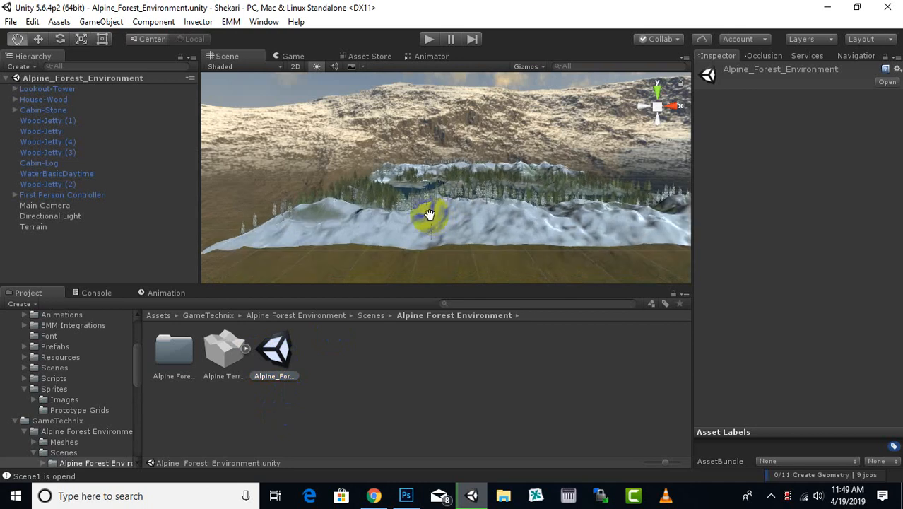
click(158, 316)
click(469, 357)
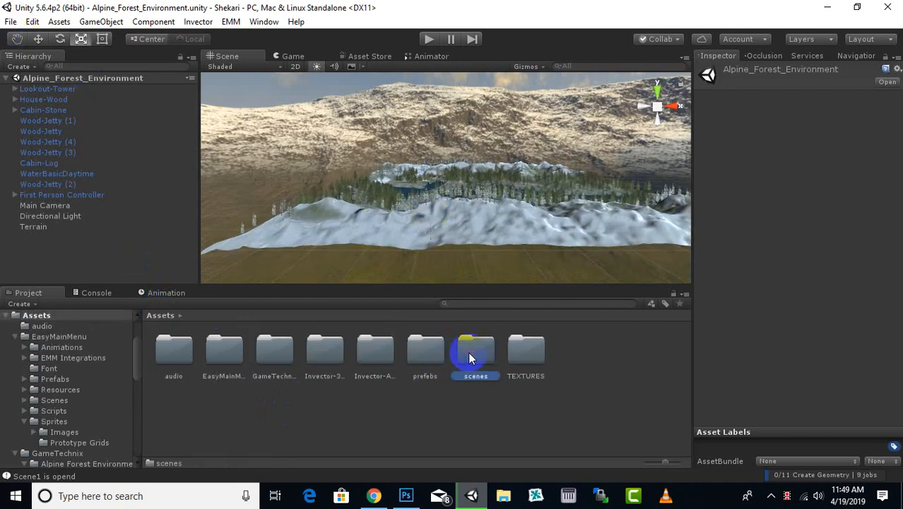
double_click(469, 353)
click(267, 338)
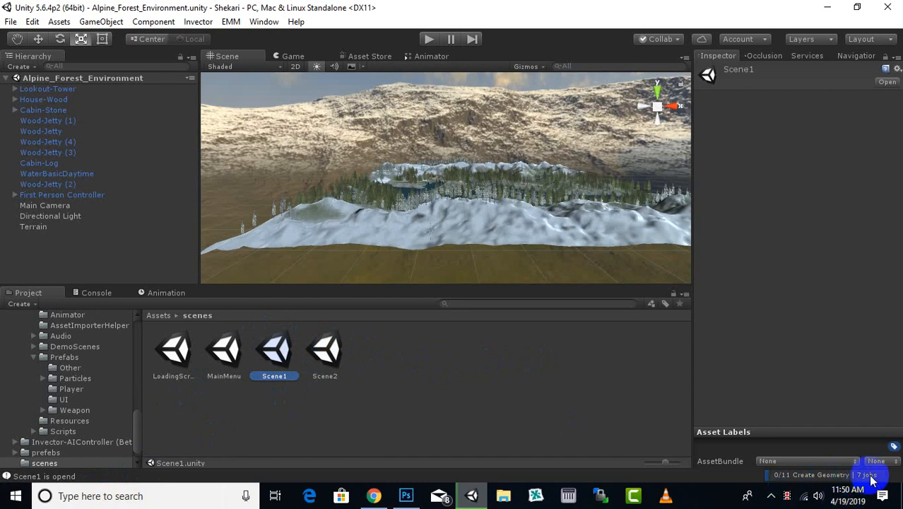
Turn off Auto Generate in the scene's lighting settings and close the Lighting window.
click(268, 23)
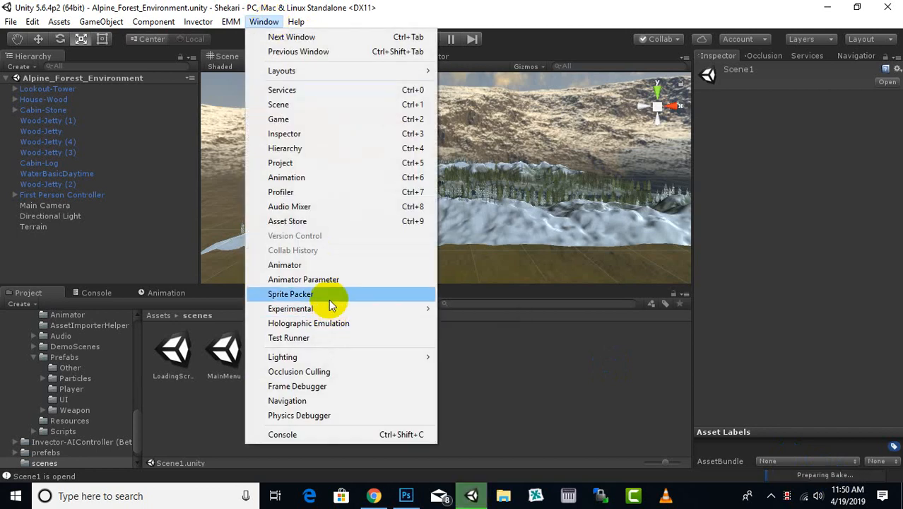
mouse_move(409, 359)
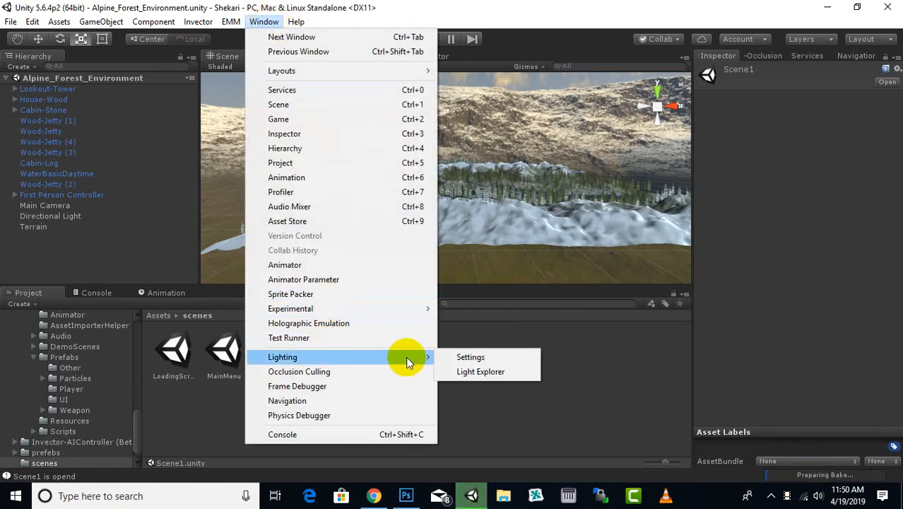
click(469, 357)
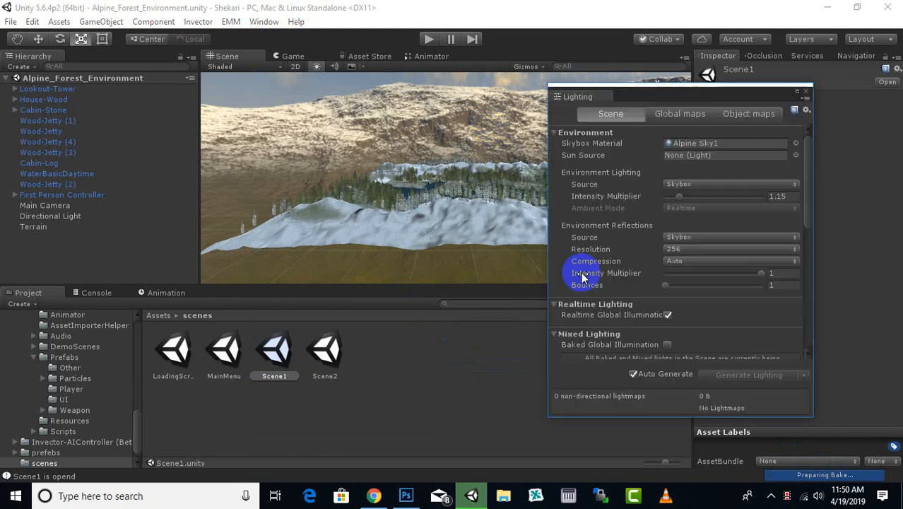
scroll(671, 219, down, 5)
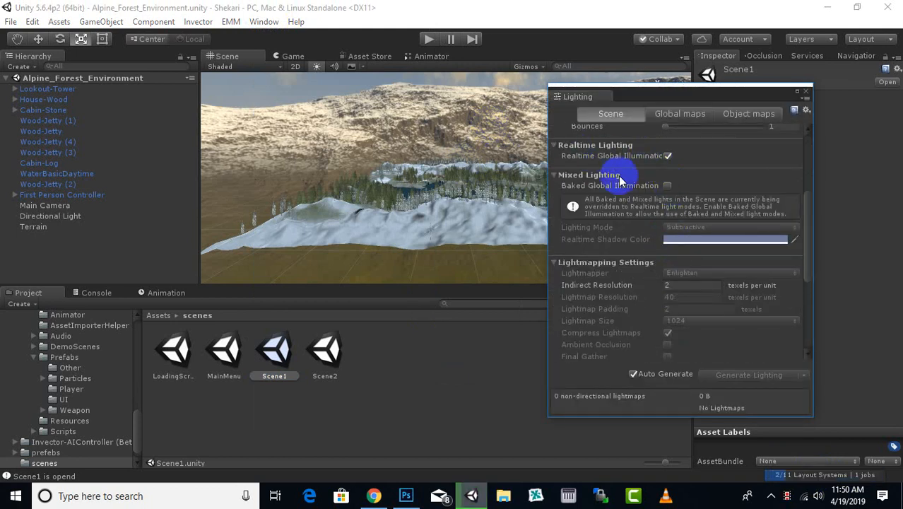
scroll(622, 183, up, 4)
scroll(690, 181, up, 2)
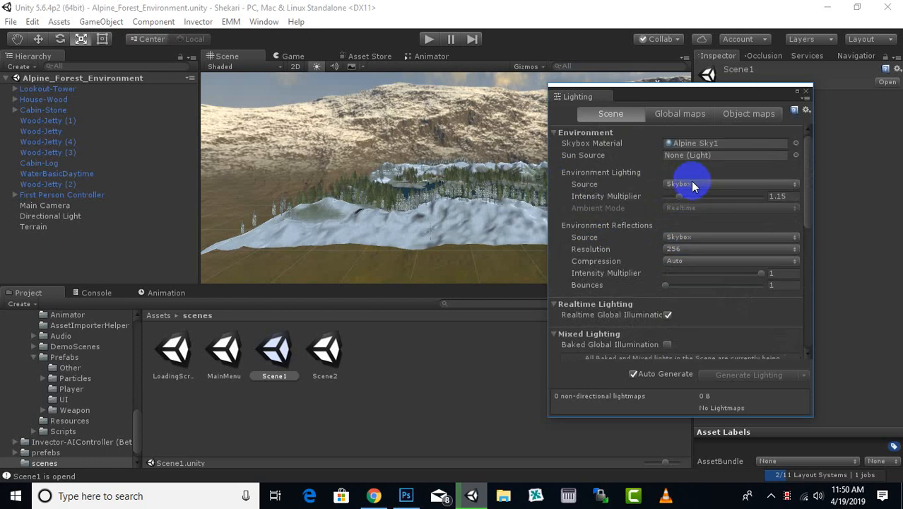
scroll(650, 172, down, 6)
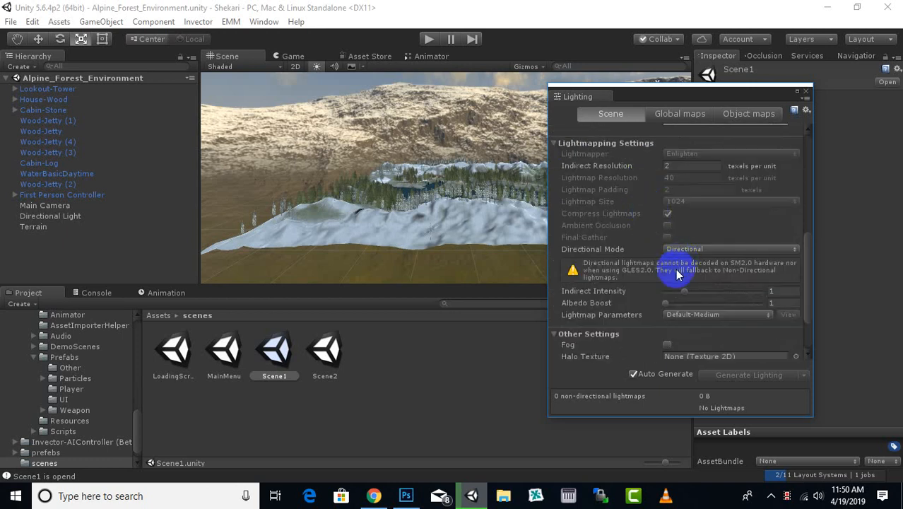
scroll(668, 282, down, 3)
click(633, 375)
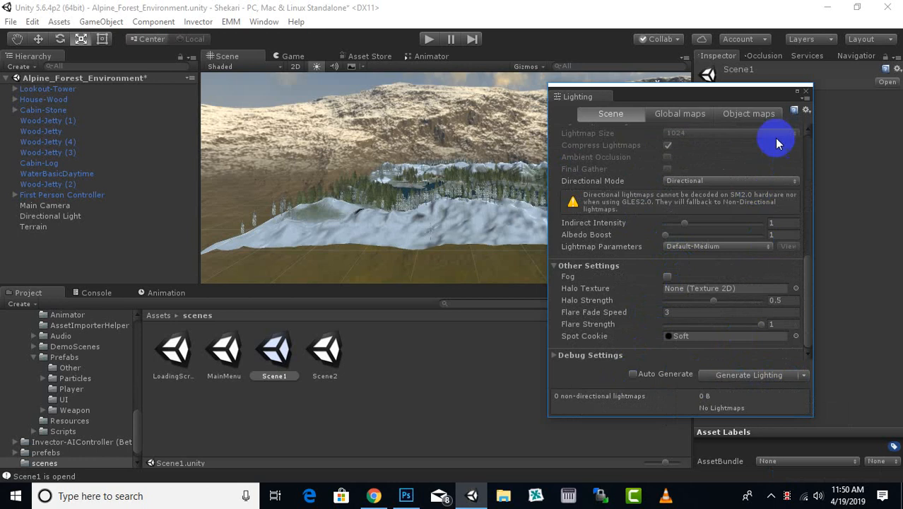
click(806, 92)
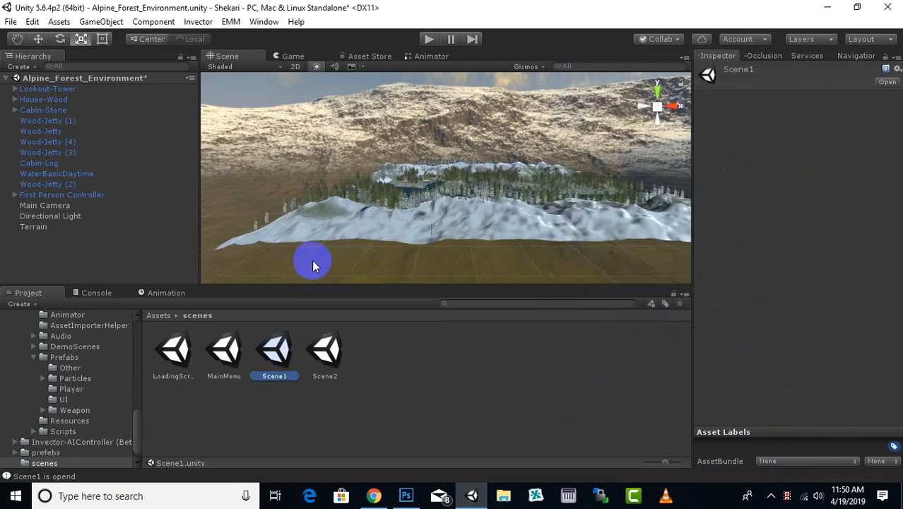
Delete the Scene1 and Scene2 assets from the scenes folder.
ctrl+click(311, 357)
right_click(324, 352)
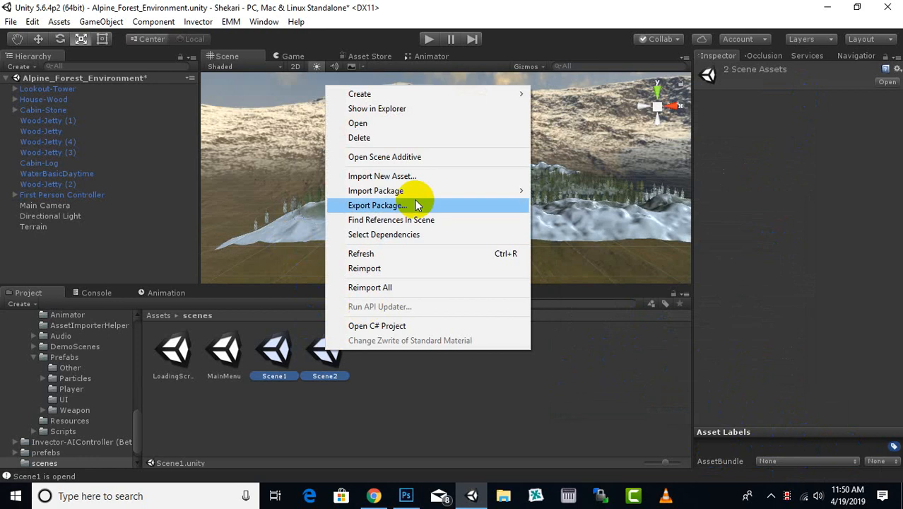
click(401, 138)
click(487, 273)
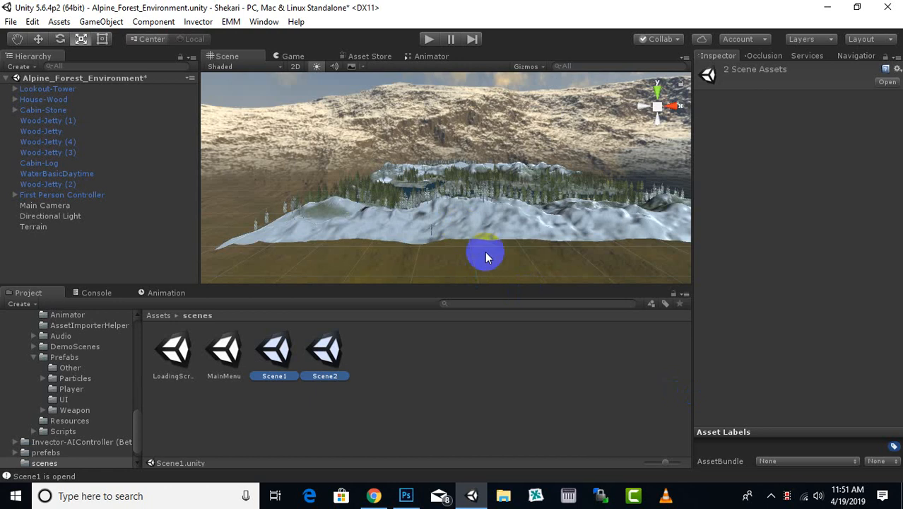
key(shift+Delete)
Save the open Alpine forest scene under the name Scene1 in the project's scenes folder.
click(10, 21)
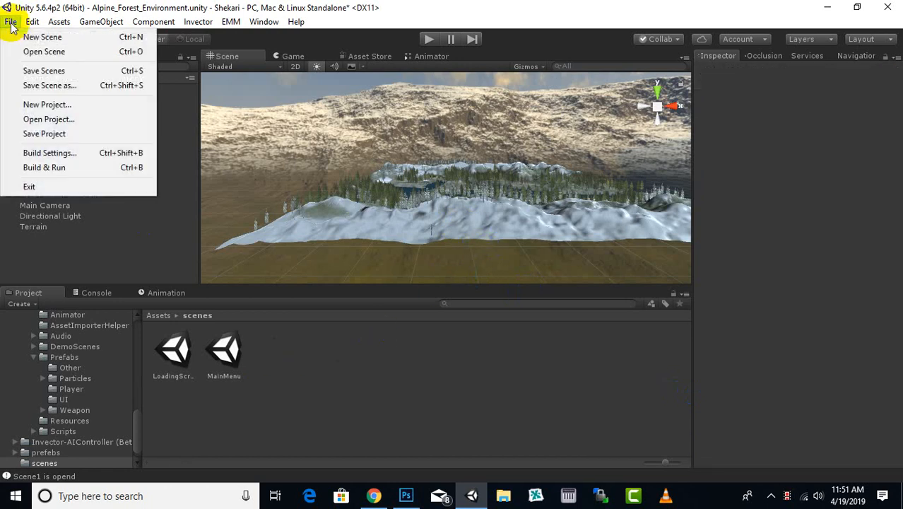
click(392, 232)
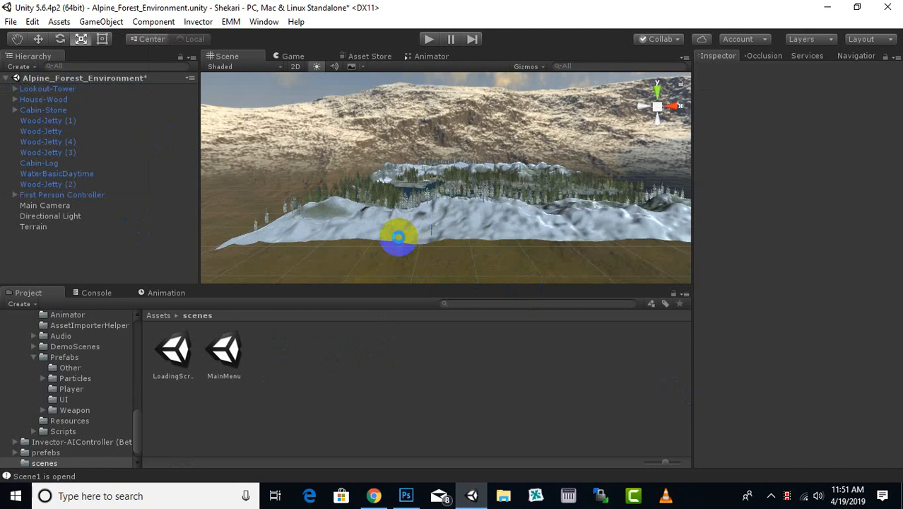
key(ctrl+shift+s)
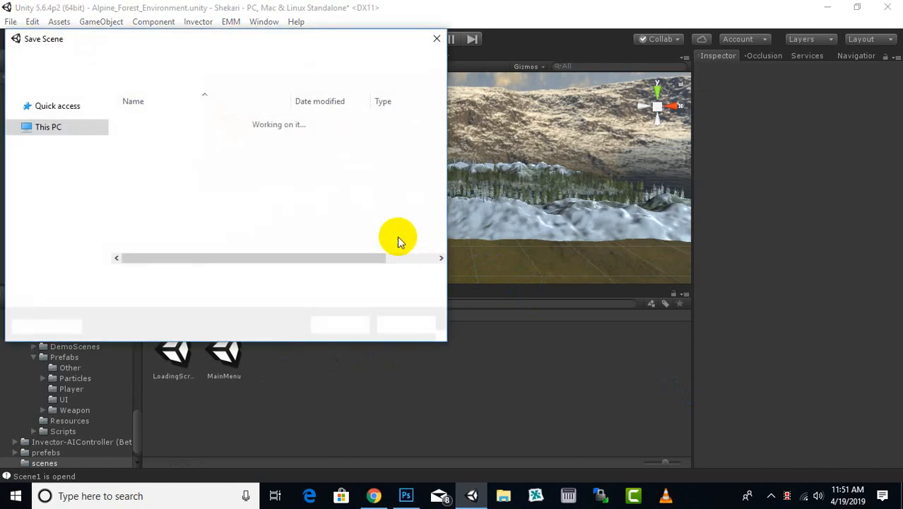
click(150, 204)
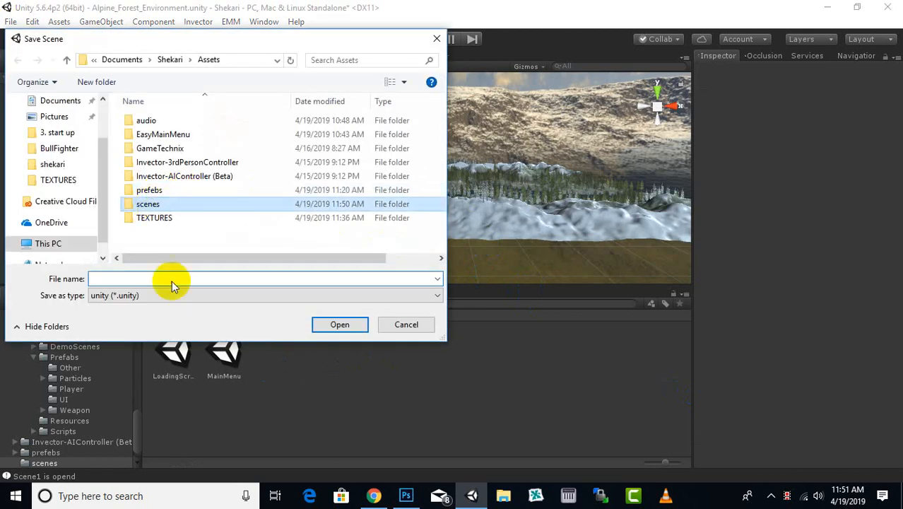
key(Return)
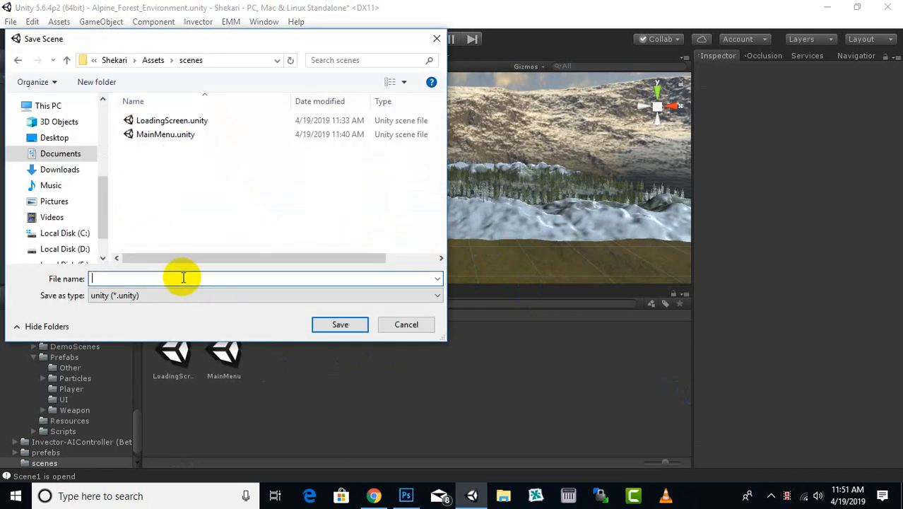
click(183, 278)
text(Scene1)
click(340, 323)
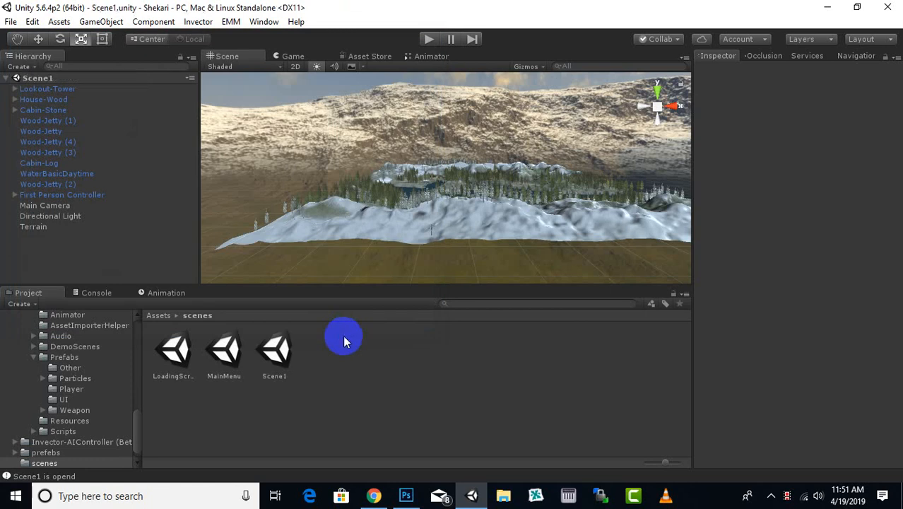
Examine the Alpine forest terrain from several angles, including its snowy hills, river, trees and buildings.
scroll(557, 248, down, 2)
scroll(557, 247, up, 4)
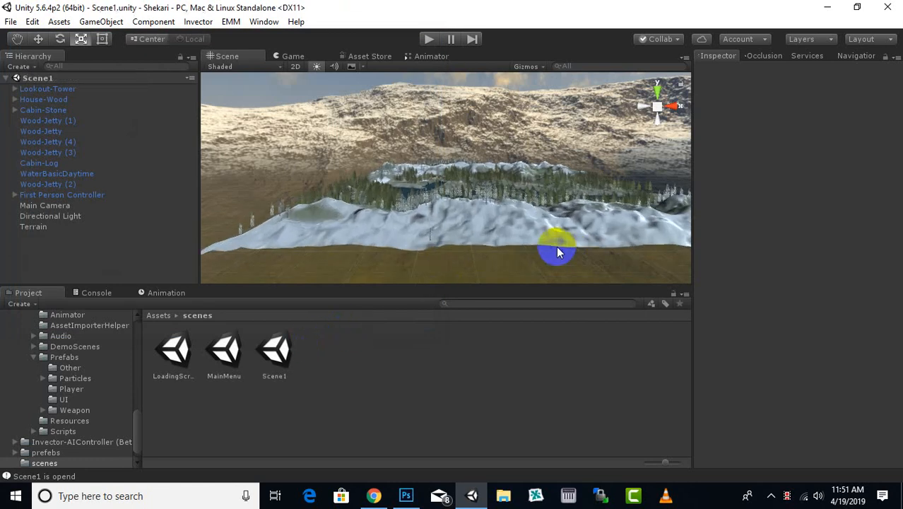
middle_drag(556, 246, 489, 218)
right_drag(557, 222, 303, 268)
middle_drag(519, 255, 242, 176)
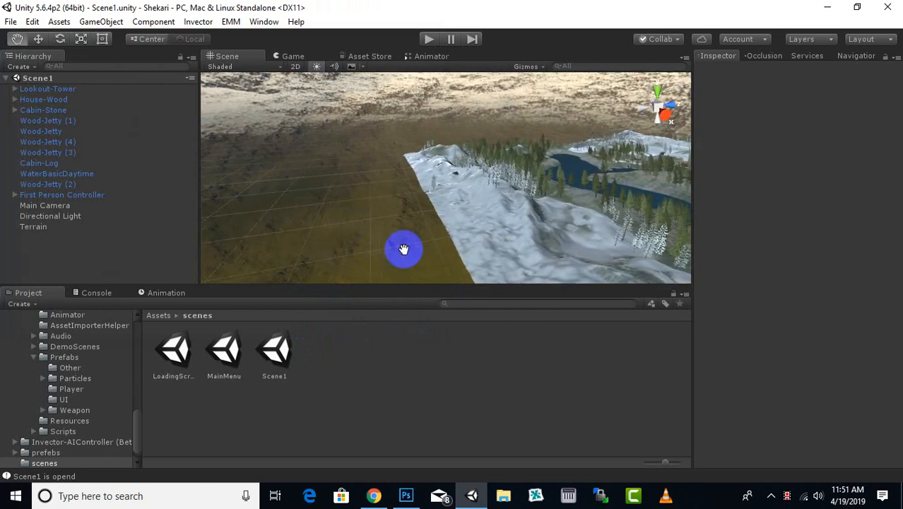
middle_drag(404, 249, 427, 243)
drag(567, 242, 396, 181)
middle_drag(396, 181, 383, 166)
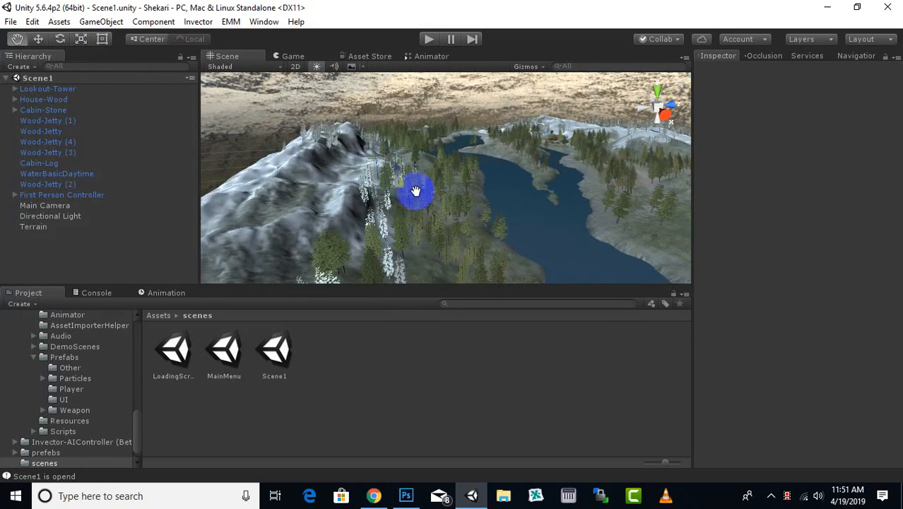
scroll(426, 201, down, 2)
middle_drag(426, 205, 407, 247)
scroll(454, 191, up, 1)
alt+drag(404, 212, 549, 186)
scroll(549, 186, down, 3)
middle_drag(494, 226, 492, 220)
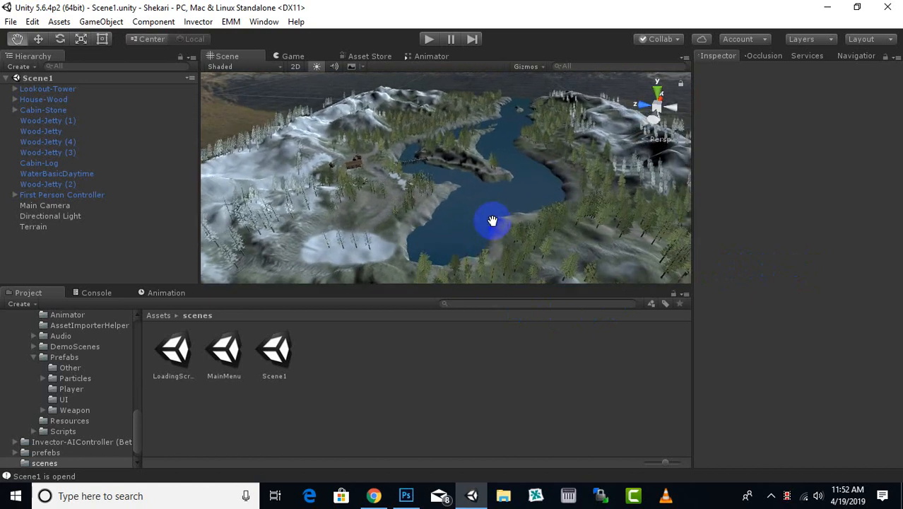
scroll(521, 234, down, 4)
middle_drag(570, 197, 526, 216)
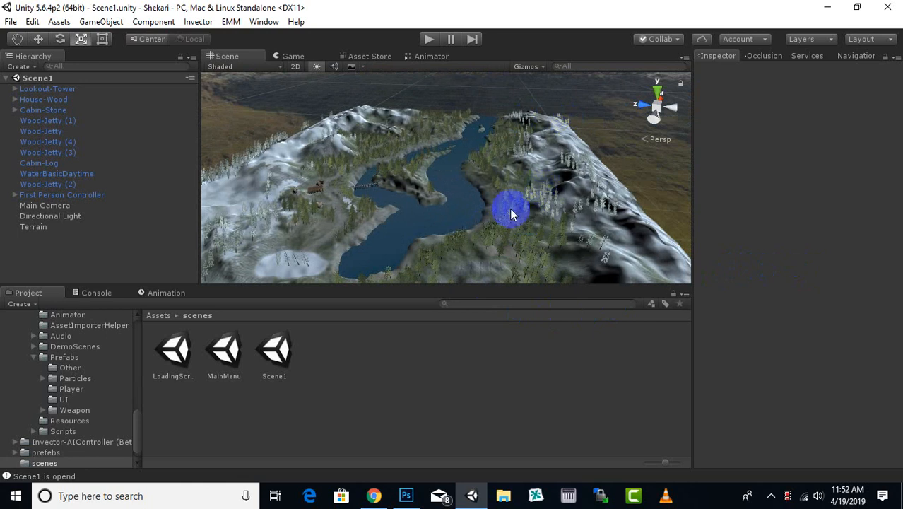
Activate Paint Details for the Terrain object and set the brush opacity to 0.903.
click(529, 251)
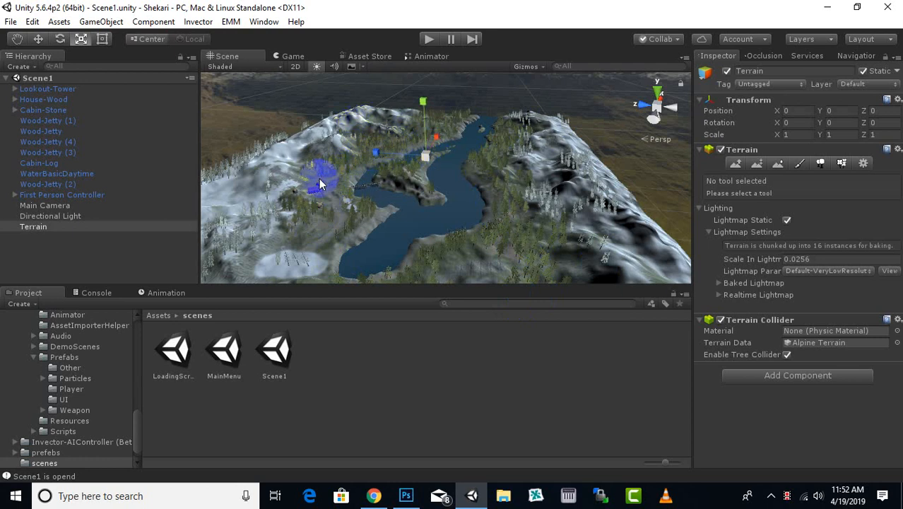
click(844, 167)
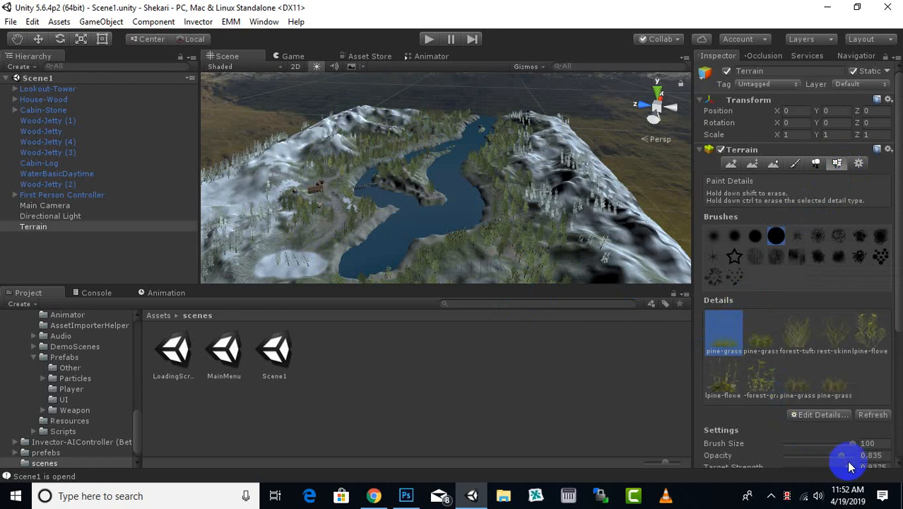
drag(844, 460, 848, 456)
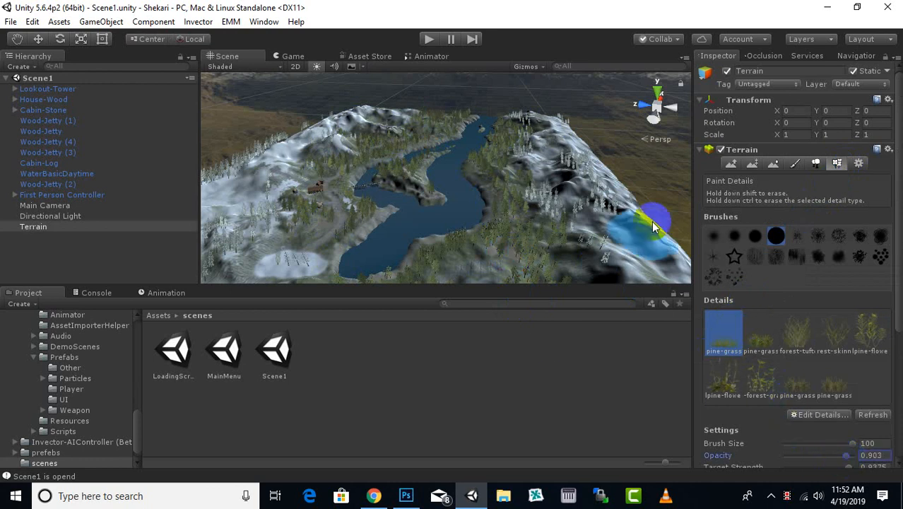
scroll(464, 187, down, 5)
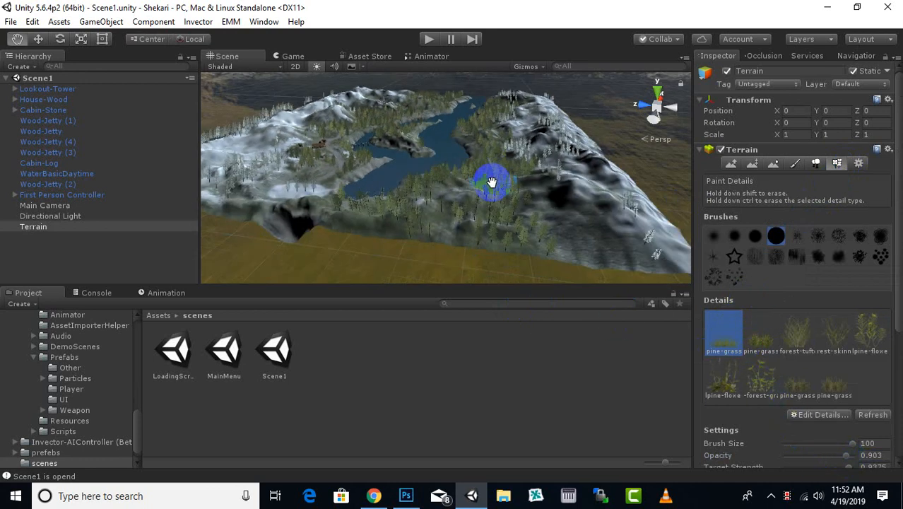
Switch the terrain to Place Trees and erase the trees along the riverbank opposite the buildings.
mouse_move(364, 265)
mouse_down()
mouse_move(347, 255)
mouse_move(414, 208)
mouse_move(421, 185)
mouse_move(382, 156)
mouse_move(430, 142)
mouse_move(419, 178)
mouse_move(499, 201)
mouse_move(520, 276)
mouse_move(598, 256)
mouse_move(528, 244)
mouse_move(456, 204)
mouse_move(459, 152)
mouse_move(538, 151)
mouse_move(602, 216)
mouse_move(544, 189)
mouse_move(526, 126)
mouse_move(492, 134)
mouse_move(581, 145)
mouse_move(596, 180)
mouse_move(557, 122)
mouse_move(506, 128)
mouse_move(461, 157)
mouse_move(467, 206)
mouse_move(407, 211)
mouse_move(499, 263)
mouse_move(679, 277)
mouse_move(359, 252)
mouse_move(407, 232)
mouse_up()
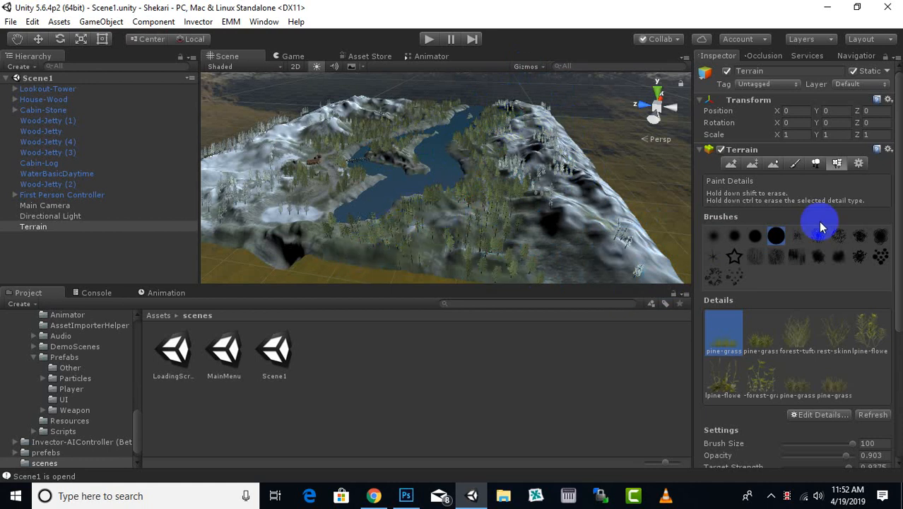
click(816, 163)
mouse_move(562, 238)
shift+mouse_down()
mouse_move(584, 272)
mouse_move(470, 268)
mouse_move(480, 242)
mouse_move(337, 262)
mouse_move(337, 234)
mouse_move(477, 224)
mouse_move(601, 196)
mouse_move(466, 200)
mouse_move(453, 157)
mouse_move(498, 157)
mouse_move(498, 137)
mouse_move(470, 125)
mouse_move(485, 133)
mouse_move(494, 105)
mouse_move(516, 90)
mouse_move(549, 116)
mouse_move(605, 208)
mouse_move(466, 106)
mouse_move(523, 97)
mouse_move(543, 118)
mouse_move(544, 96)
mouse_move(668, 323)
mouse_move(485, 182)
shift+mouse_up()
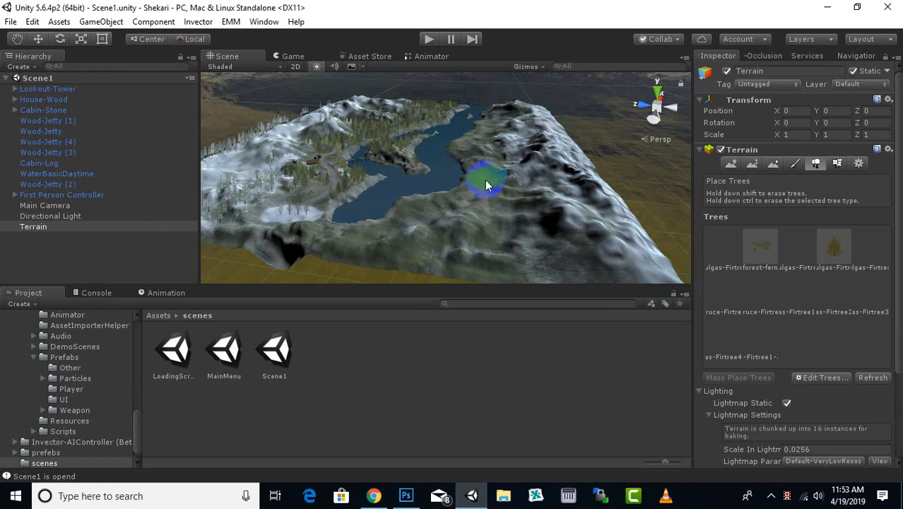
middle_drag(485, 182, 563, 239)
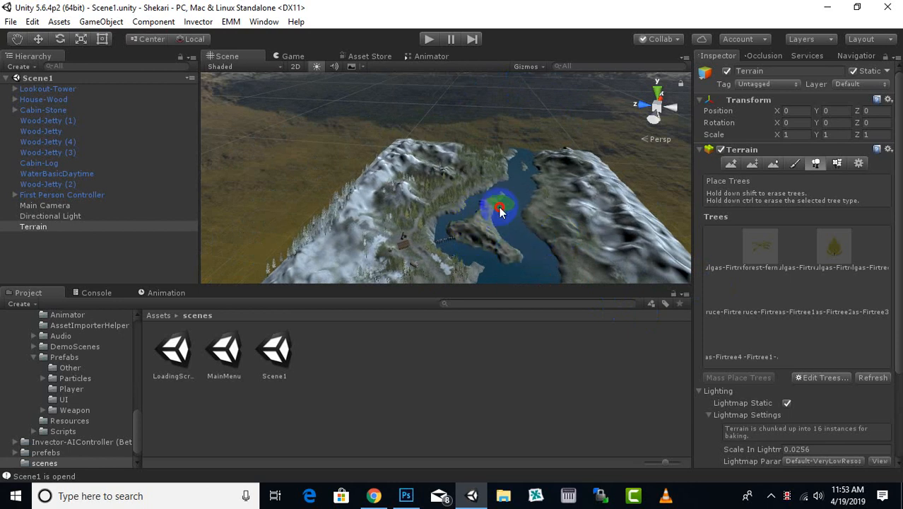
middle_drag(583, 147, 652, 91)
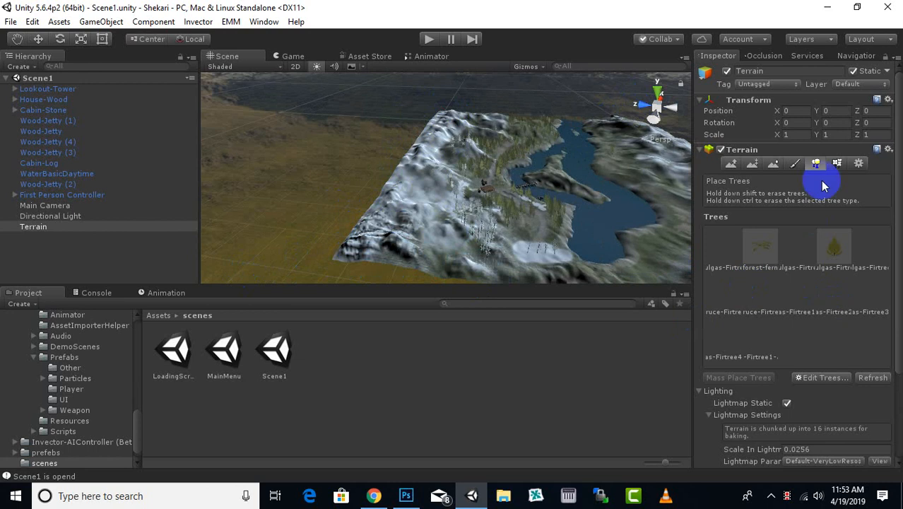
Paint the first pine-grass detail over the snowy outer slope of the terrain with brush size 100.
click(837, 164)
mouse_move(385, 247)
mouse_down()
mouse_move(439, 108)
mouse_move(469, 120)
mouse_up()
mouse_move(438, 175)
mouse_down()
mouse_move(424, 260)
mouse_move(468, 273)
mouse_move(403, 203)
mouse_move(408, 193)
mouse_move(396, 209)
mouse_up()
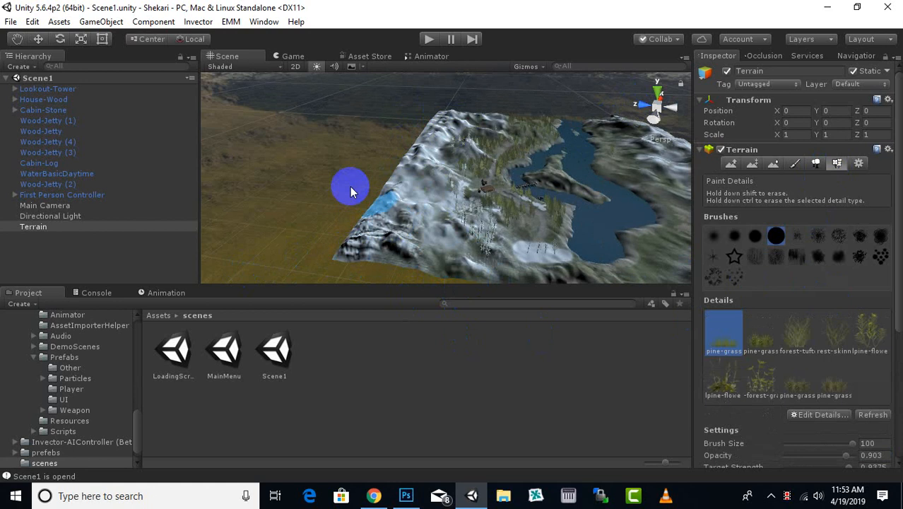
Examine the trees, ground vegetation and dirt path beside the river up close.
scroll(452, 221, down, 2)
middle_drag(495, 225, 368, 225)
scroll(368, 225, up, 8)
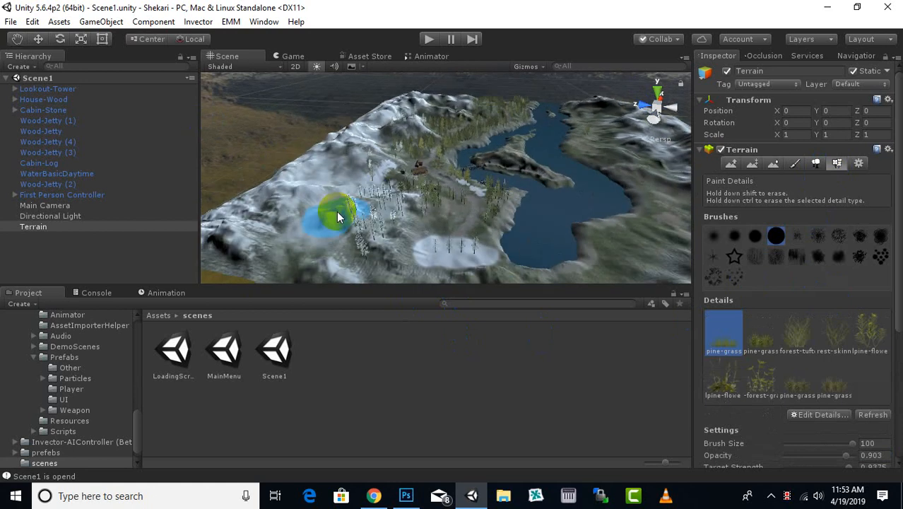
scroll(485, 221, up, 8)
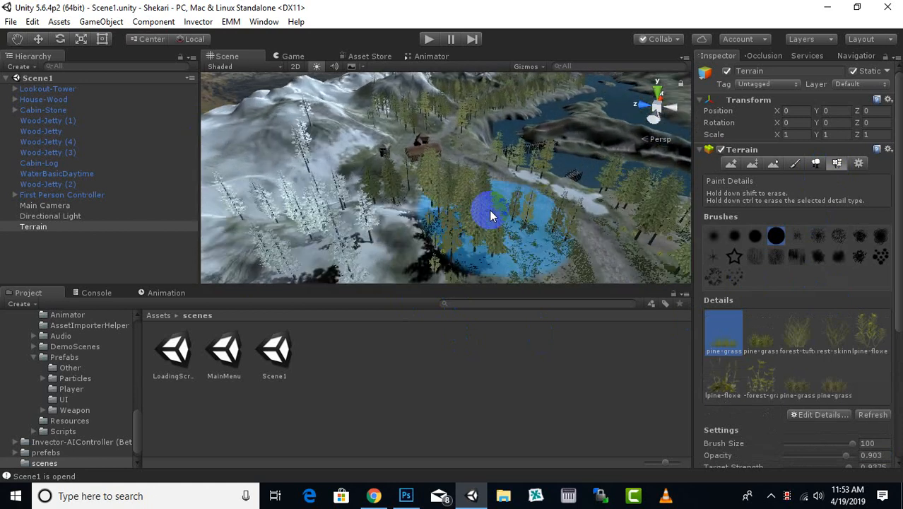
middle_drag(661, 192, 615, 206)
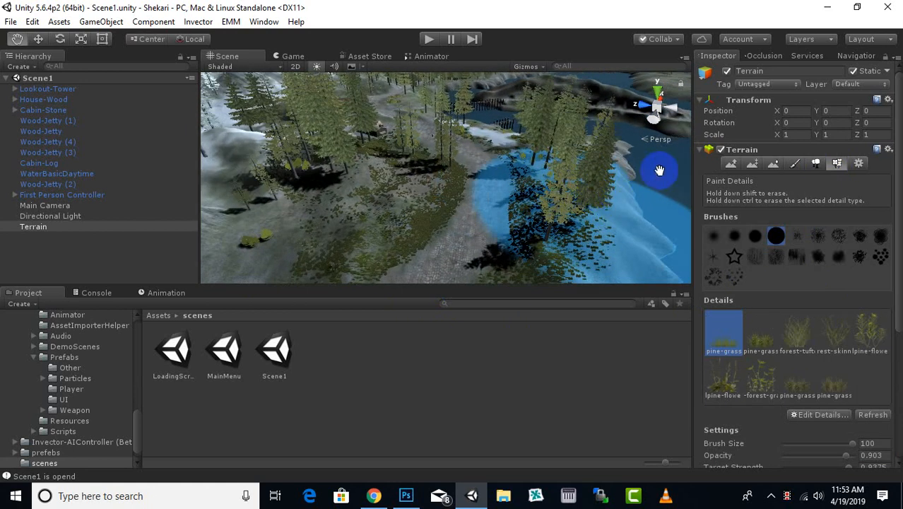
scroll(548, 236, down, 5)
scroll(514, 217, up, 3)
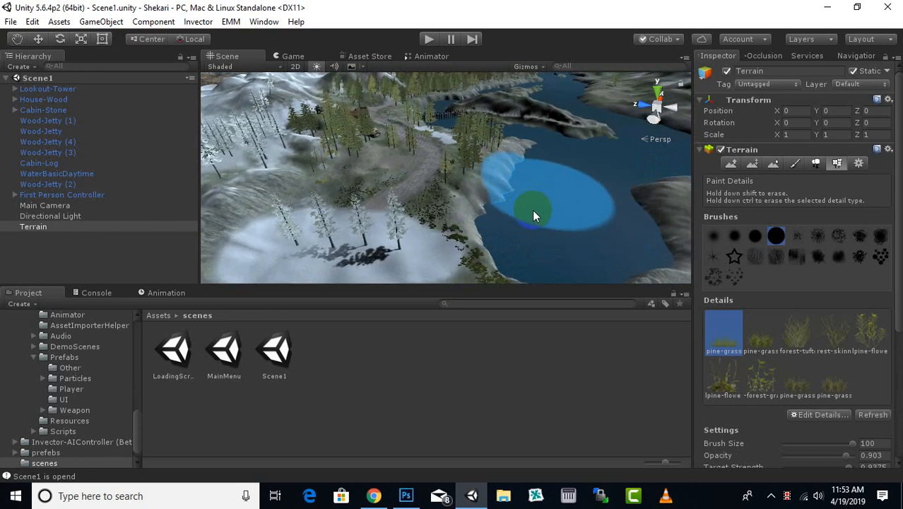
middle_drag(507, 213, 585, 237)
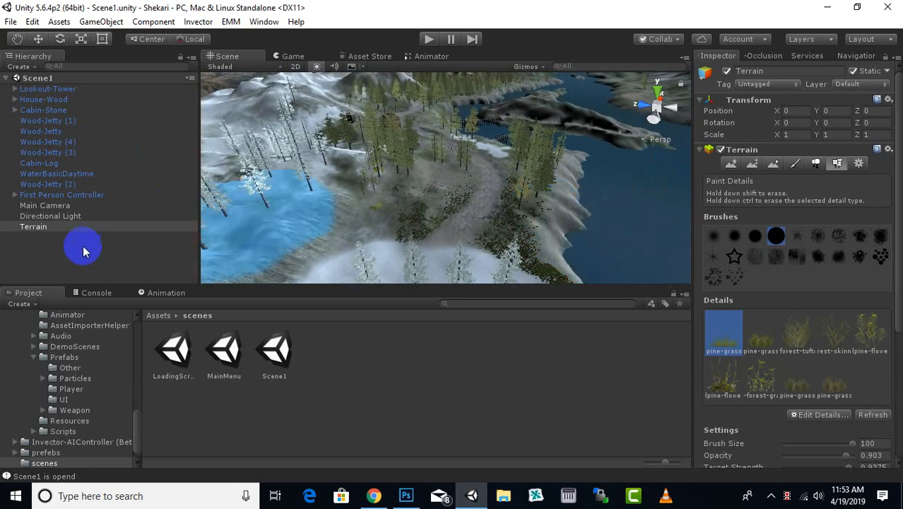
Delete the Main Camera object from Scene1.
click(61, 207)
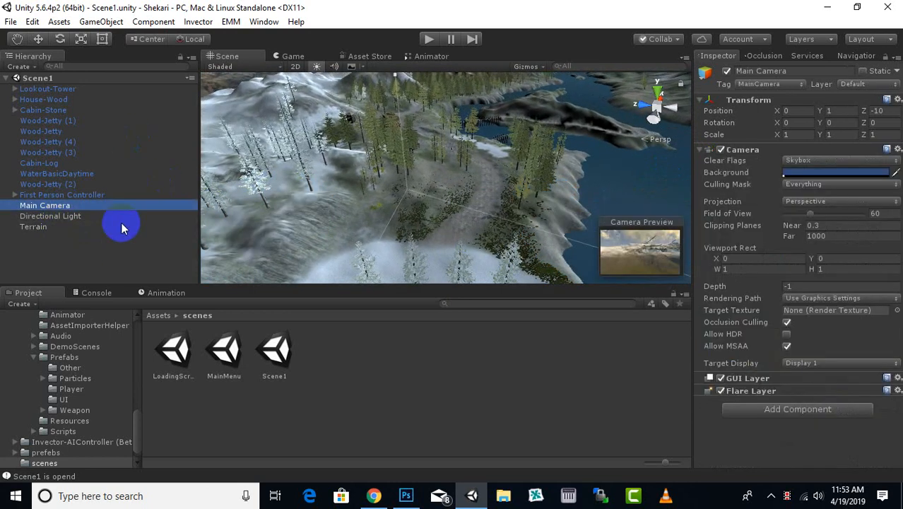
key(Delete)
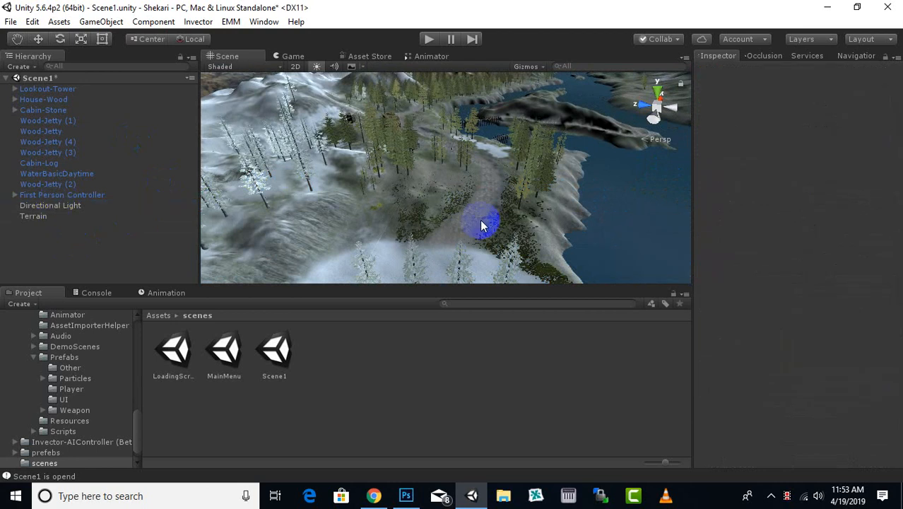
scroll(484, 225, down, 2)
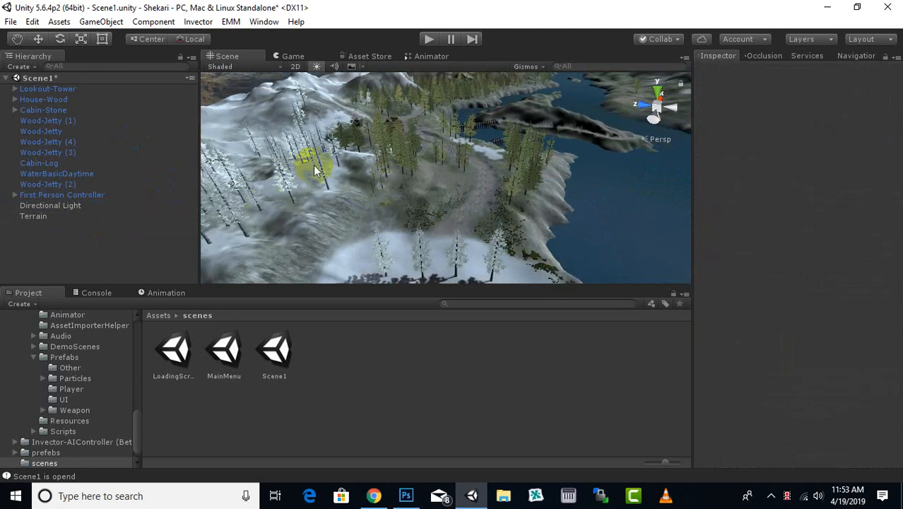
Select the shikari model in the project's prefebs folder.
click(165, 316)
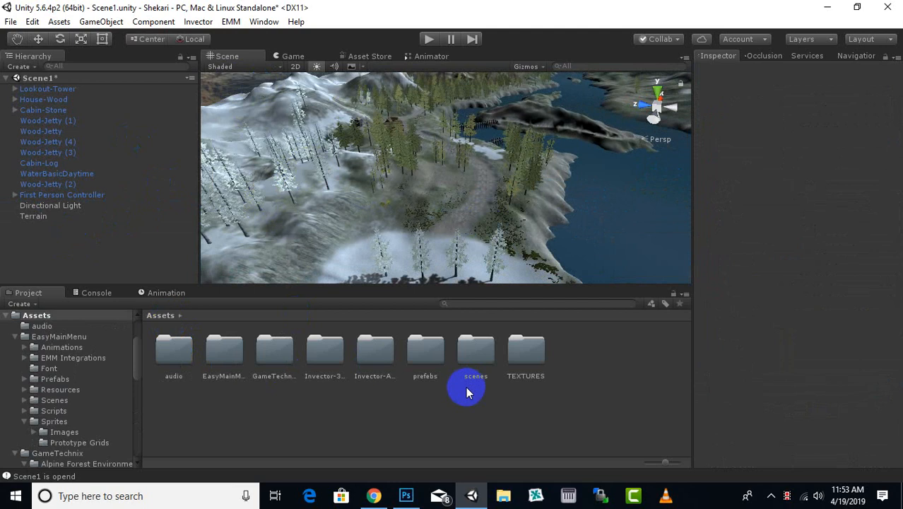
double_click(428, 348)
click(283, 365)
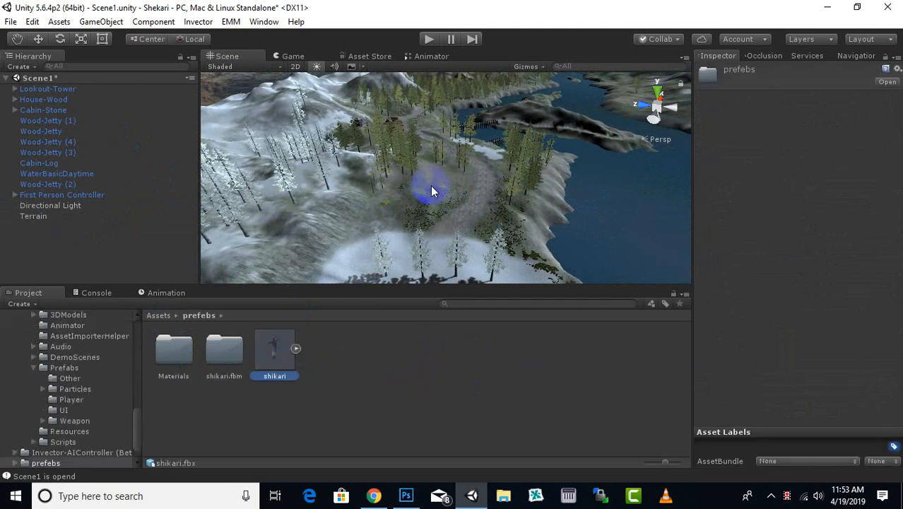
scroll(449, 216, up, 5)
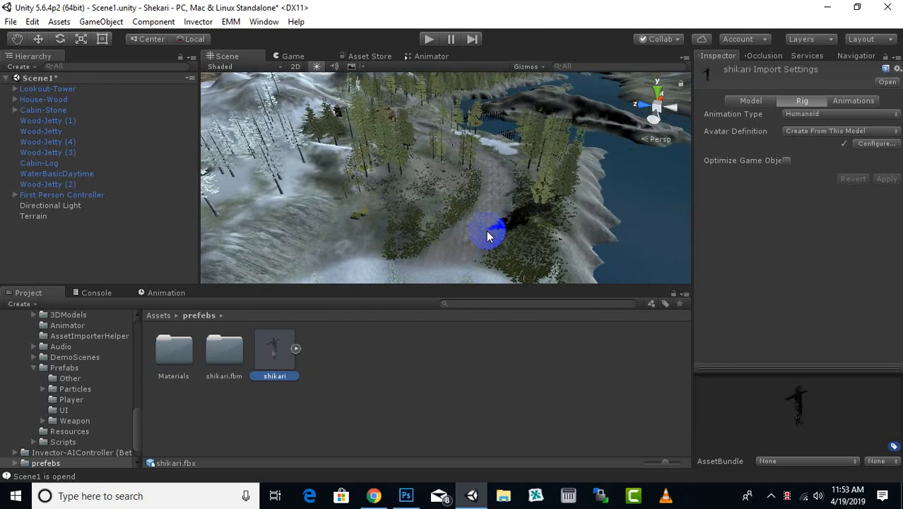
middle_drag(562, 230, 543, 203)
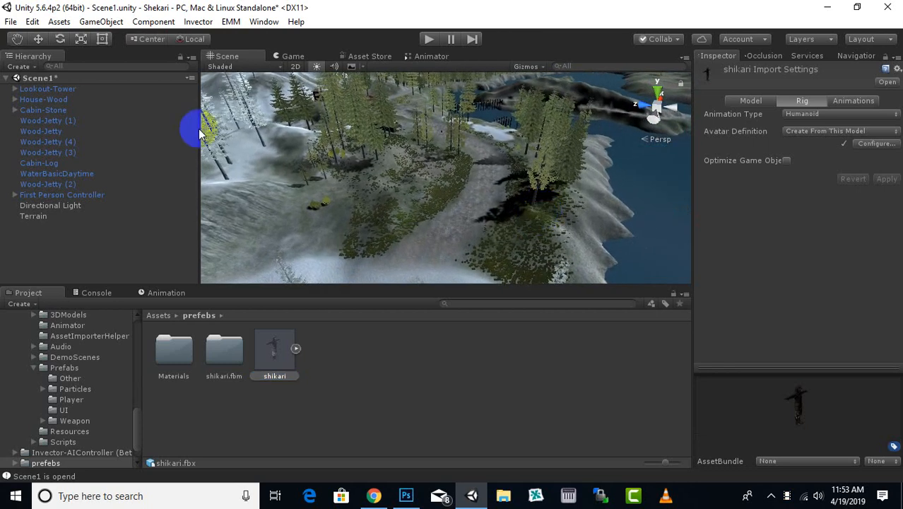
Start a new Invector shooter controller and assign the shikari model as its FBX Model.
click(202, 26)
mouse_move(215, 68)
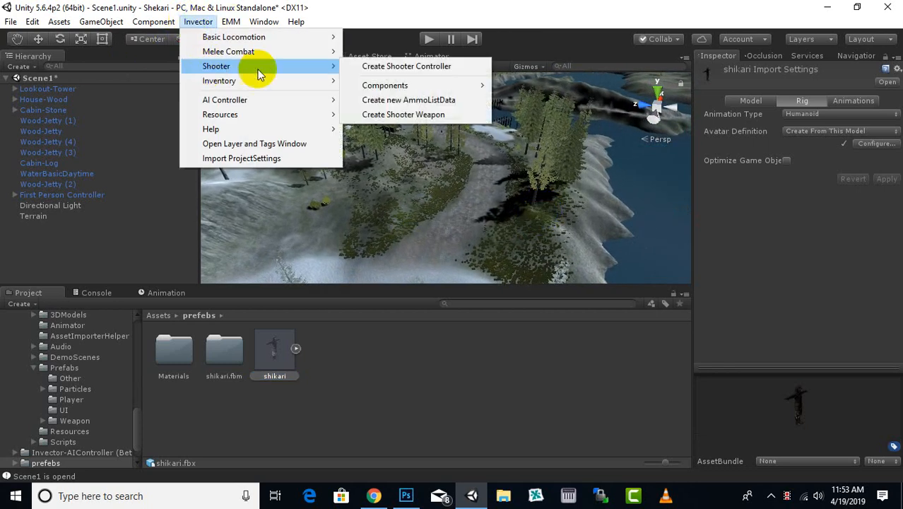
click(360, 68)
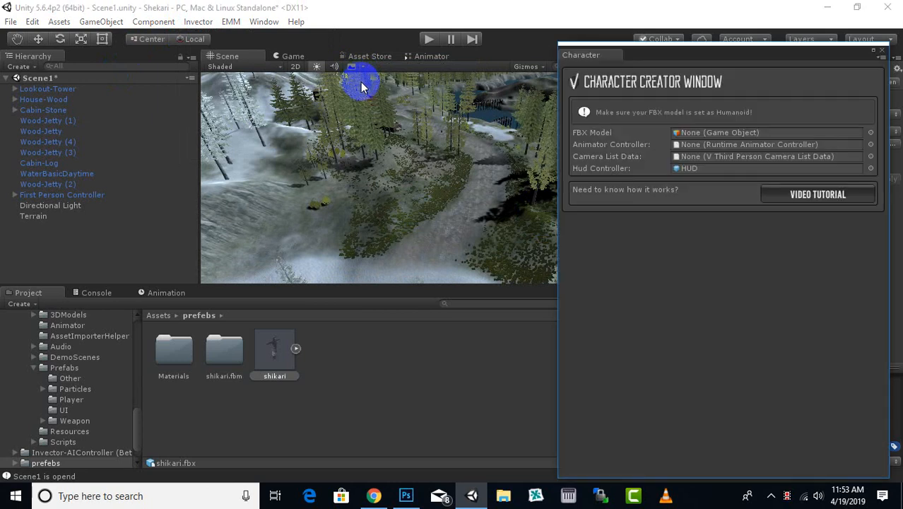
click(280, 350)
drag(280, 354, 721, 134)
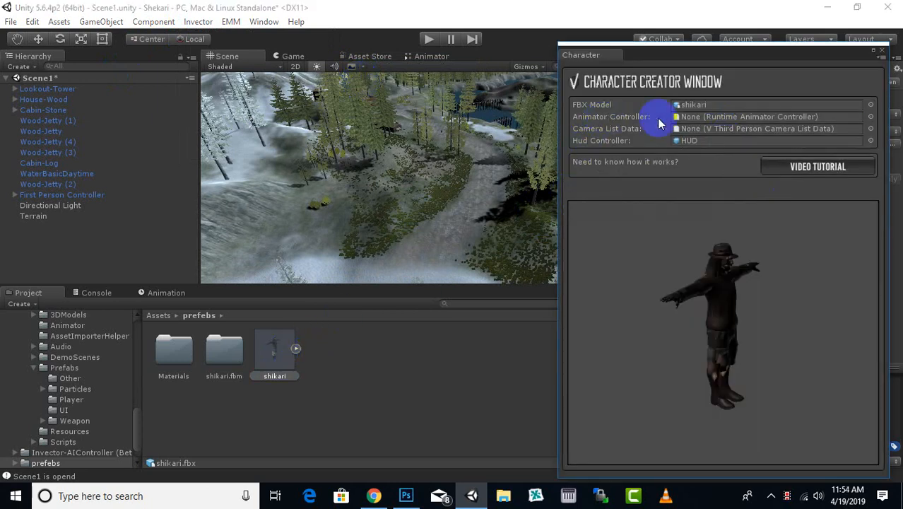
Set the character's Animator Controller to Invector@ShooterMeleev2.
click(871, 118)
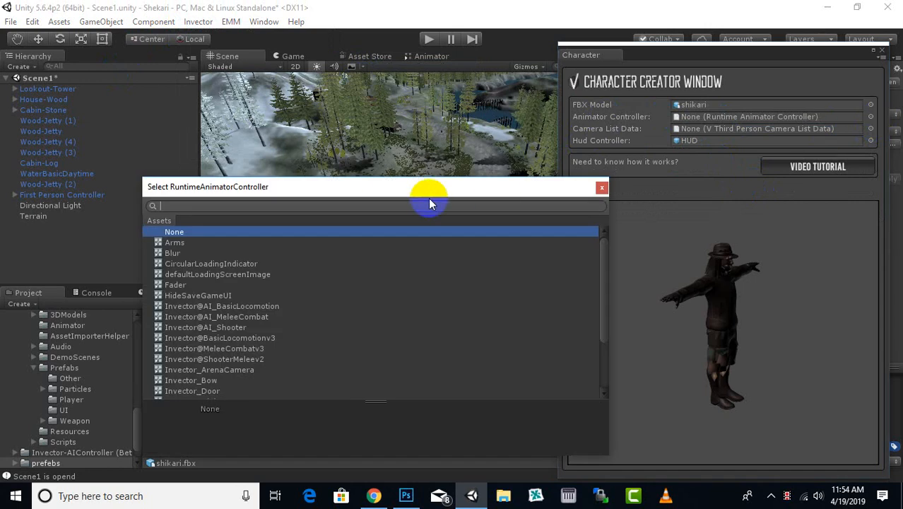
drag(448, 190, 504, 108)
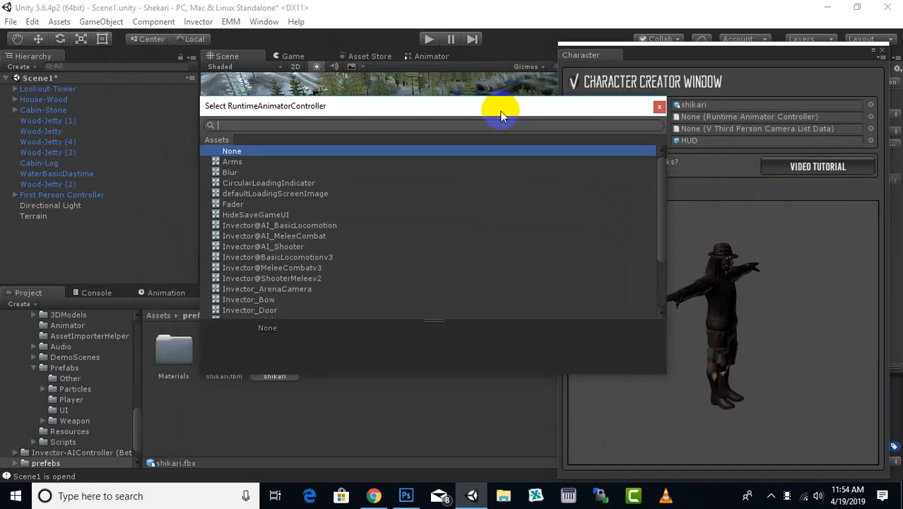
click(300, 269)
click(298, 279)
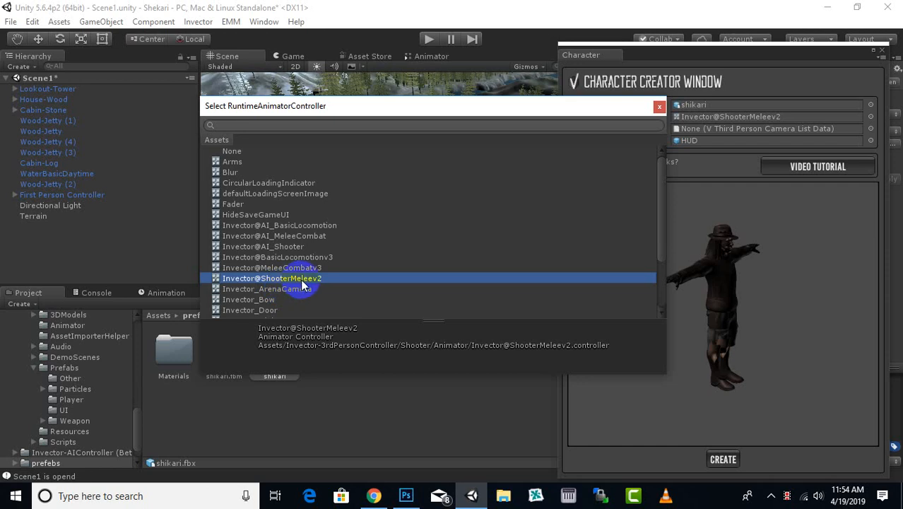
double_click(302, 280)
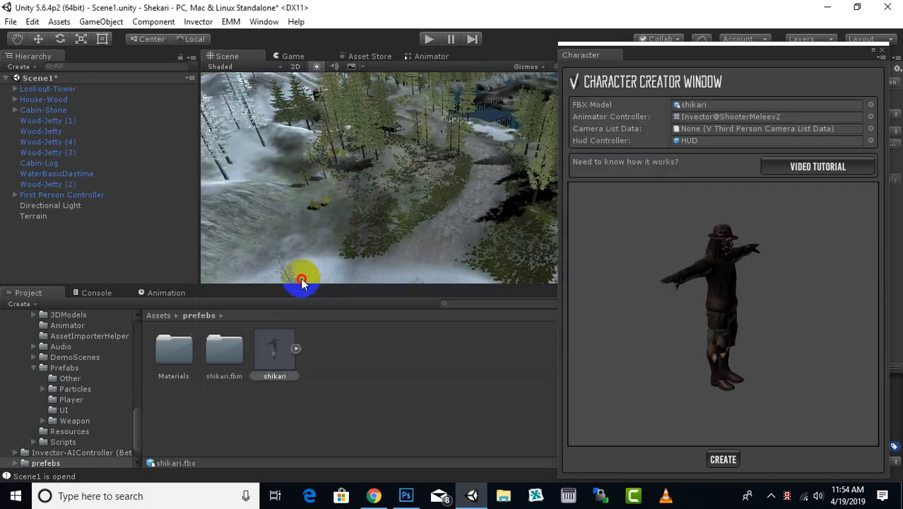
Set Camera List Data to vShooterOnly@CameraState and create the shooter character.
click(871, 129)
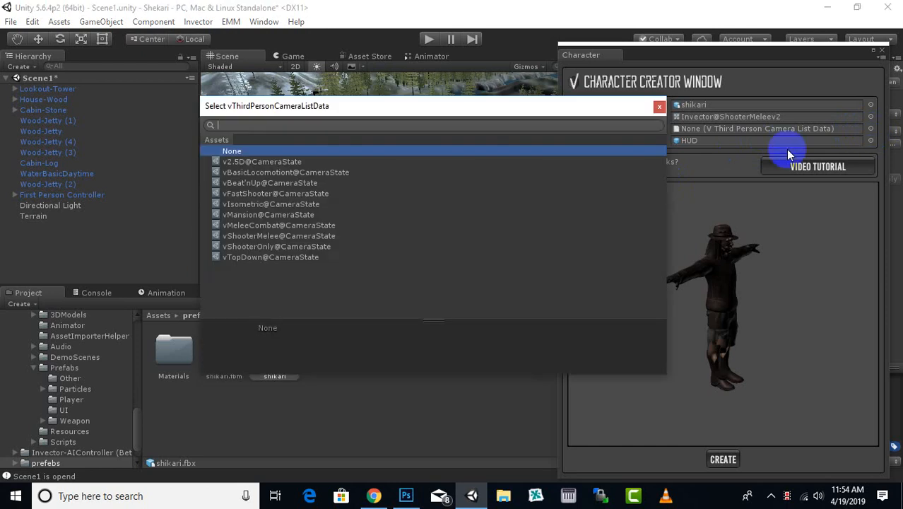
double_click(272, 245)
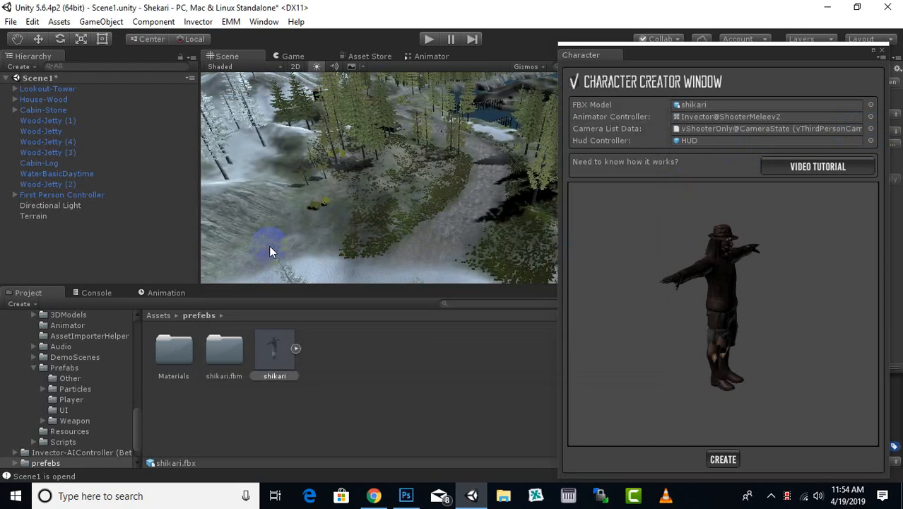
click(731, 459)
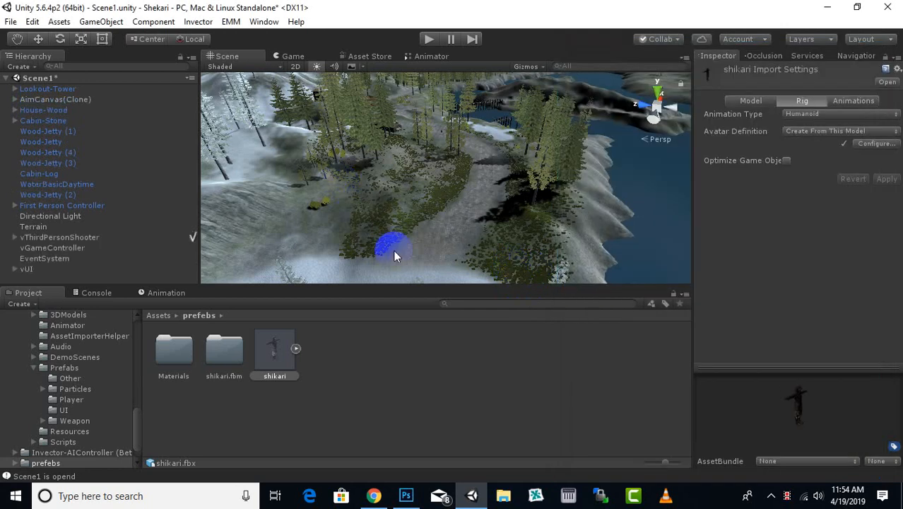
Delete the First Person Controller object from the scene hierarchy.
scroll(402, 236, down, 2)
scroll(403, 236, up, 3)
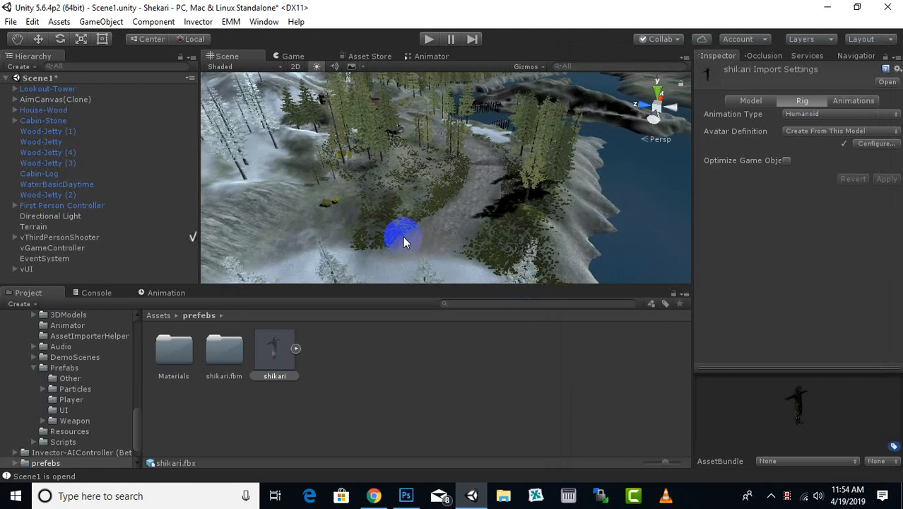
scroll(402, 235, down, 3)
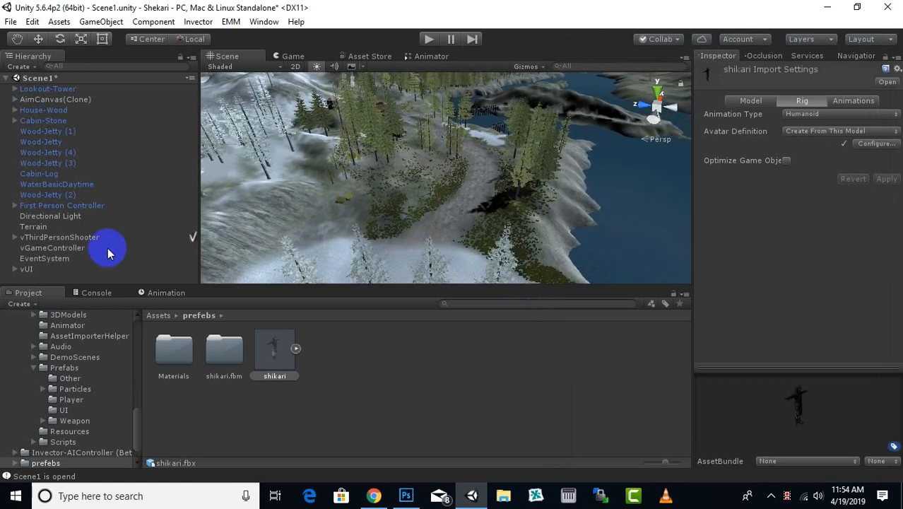
click(85, 205)
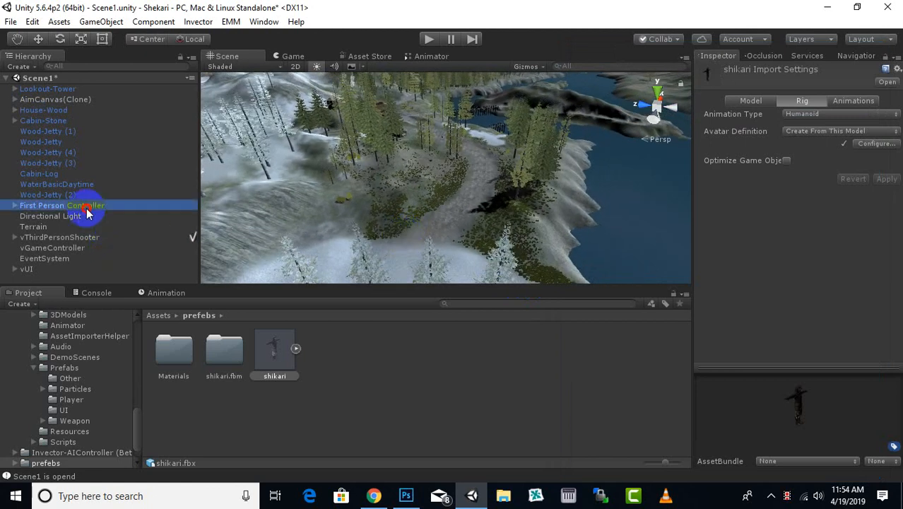
key(Delete)
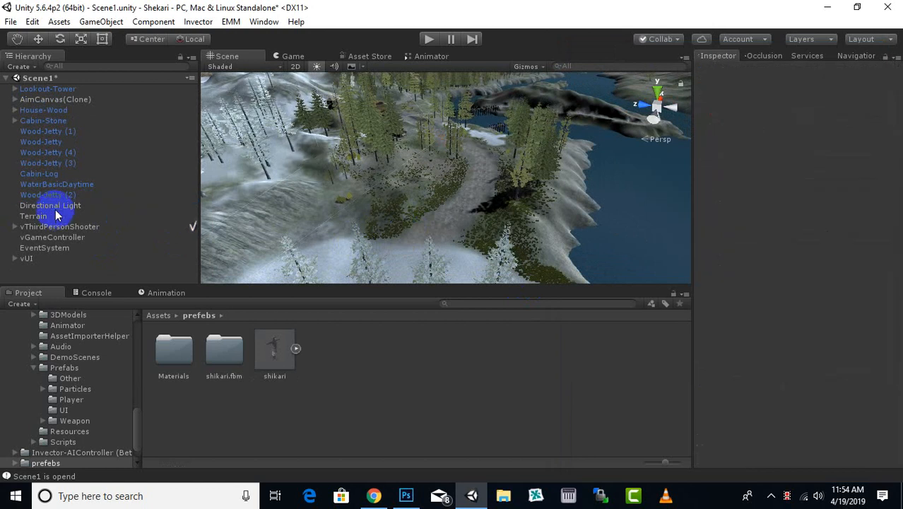
Select the vThirdPersonShooter object and examine where it sits relative to the whole terrain.
click(76, 228)
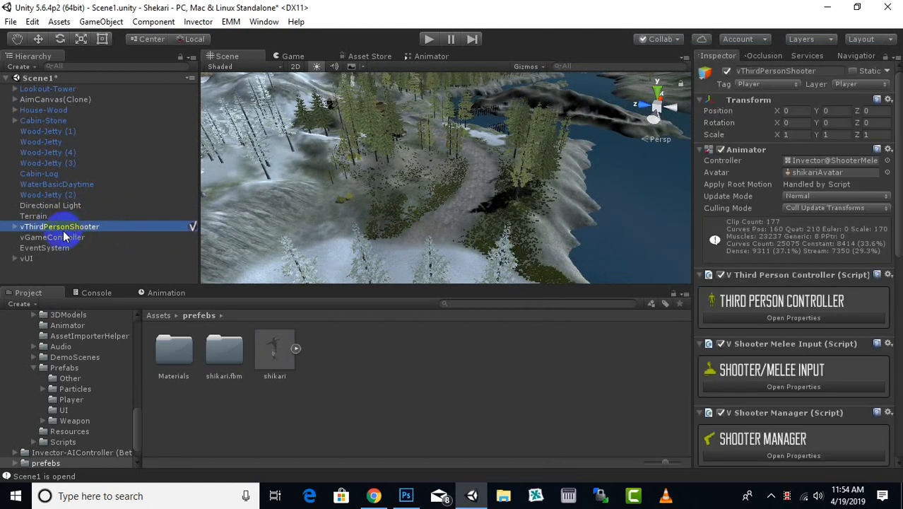
scroll(509, 173, down, 10)
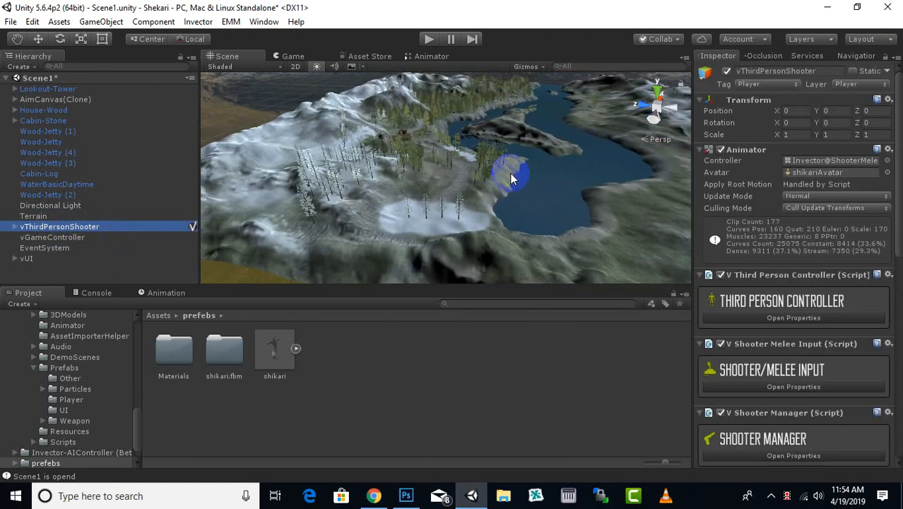
scroll(511, 174, down, 10)
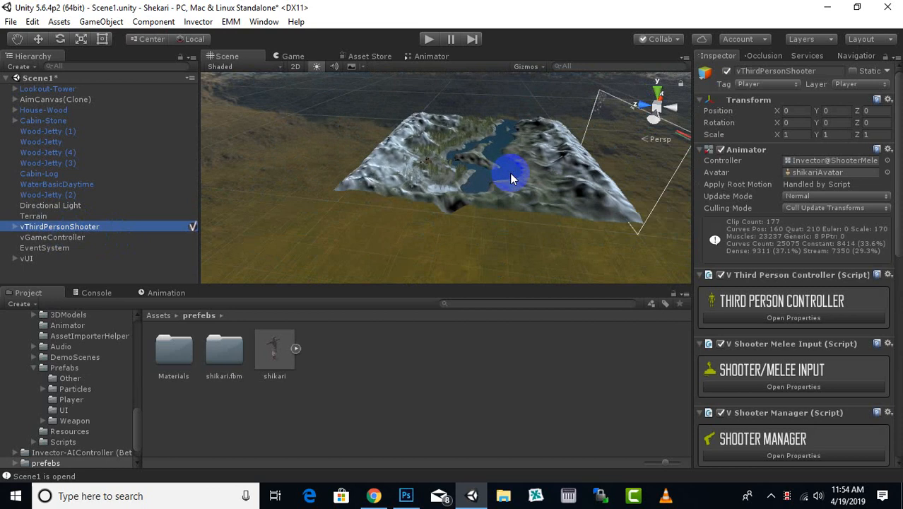
scroll(510, 174, down, 2)
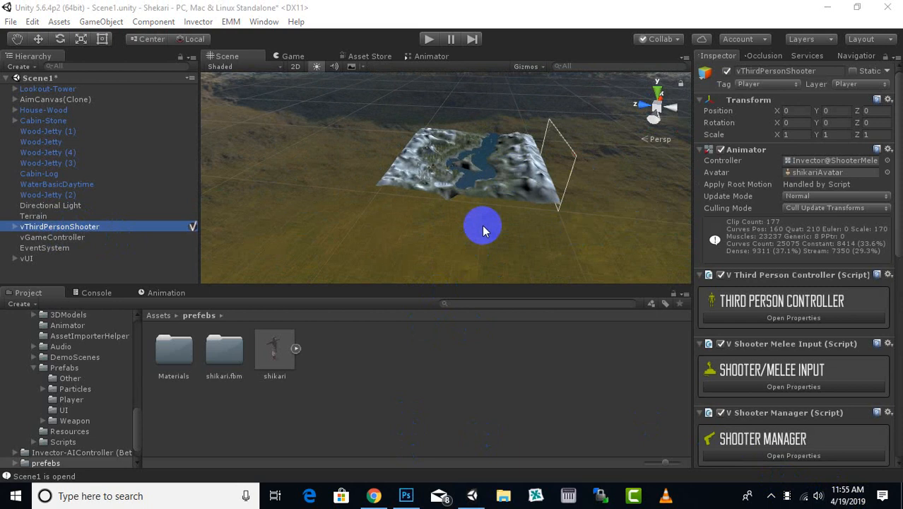
scroll(485, 226, down, 2)
scroll(485, 226, up, 2)
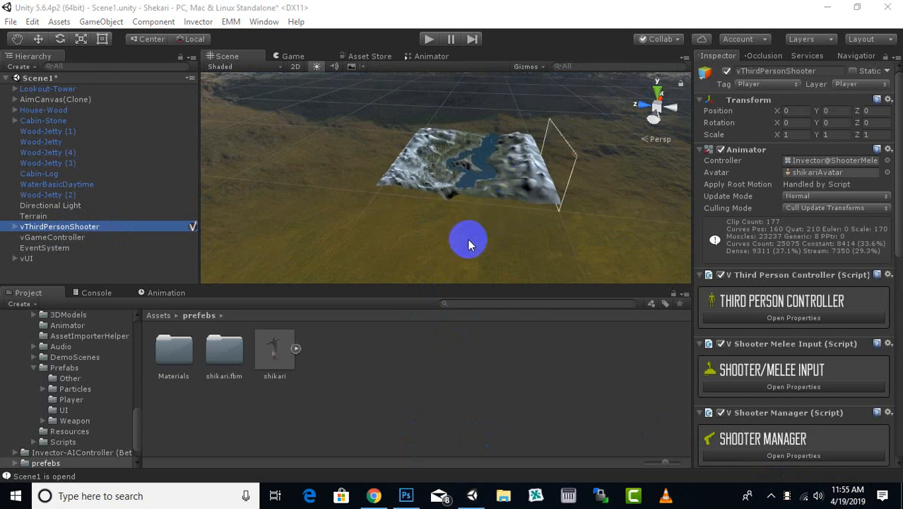
scroll(473, 249, down, 3)
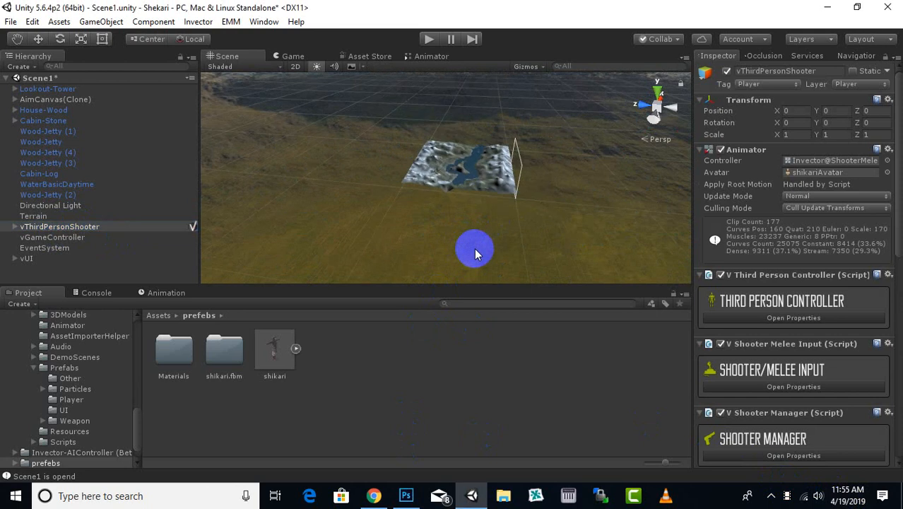
scroll(474, 248, down, 6)
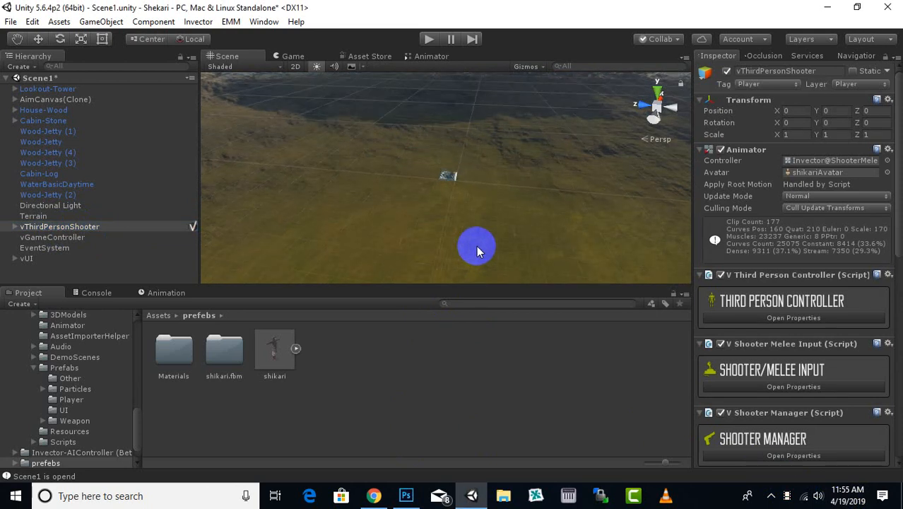
scroll(476, 249, down, 3)
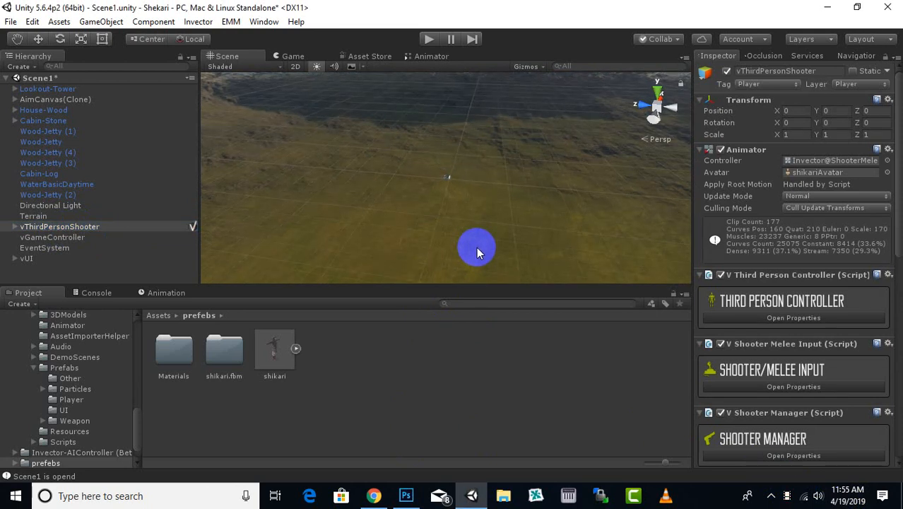
Move vThirdPersonShooter up and along the terrain's edge to about Y 59.2 and Z 264.
click(101, 226)
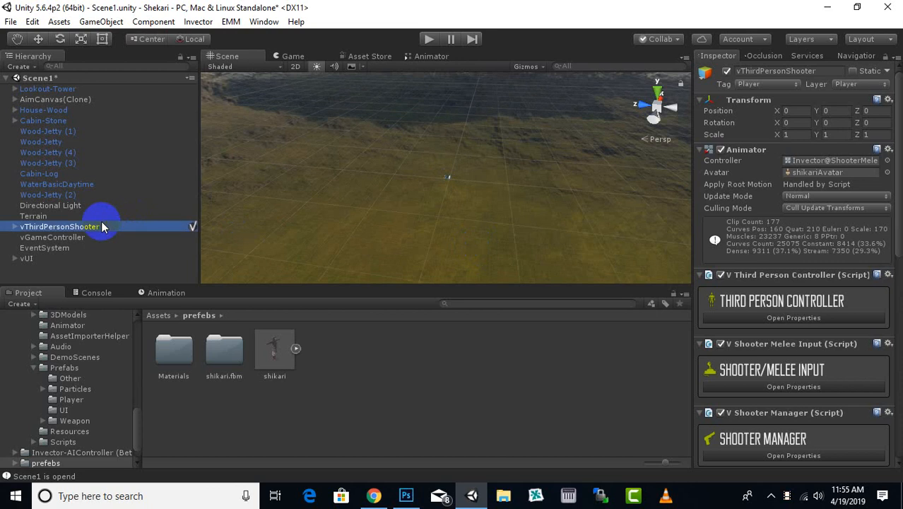
click(39, 39)
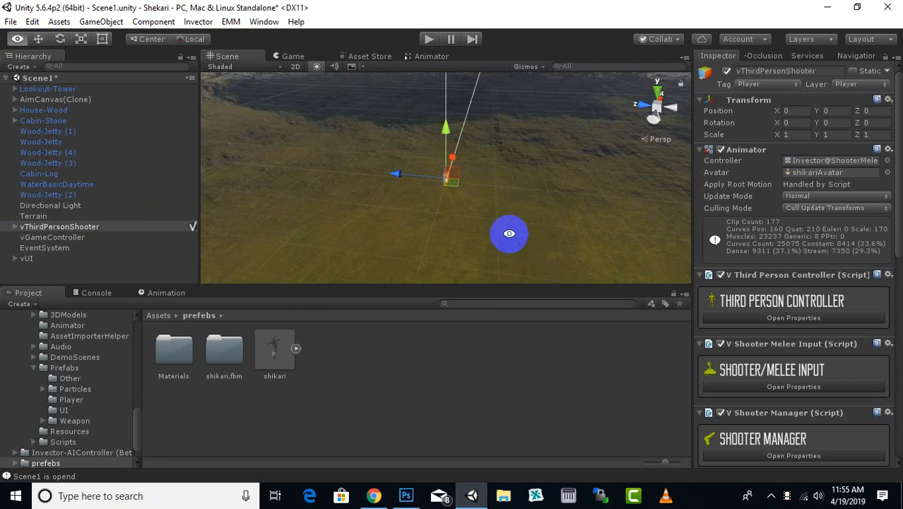
alt+drag(508, 237, 329, 211)
middle_drag(383, 210, 577, 203)
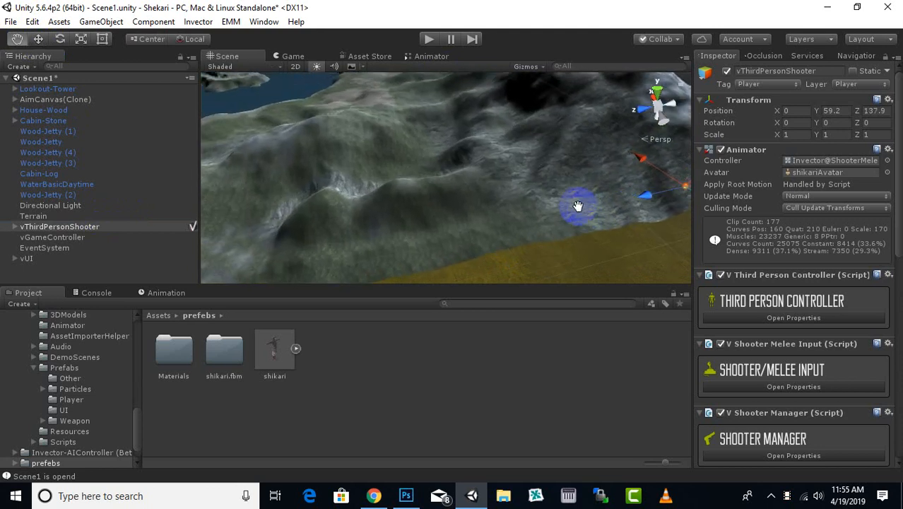
drag(645, 209, 417, 246)
key(f)
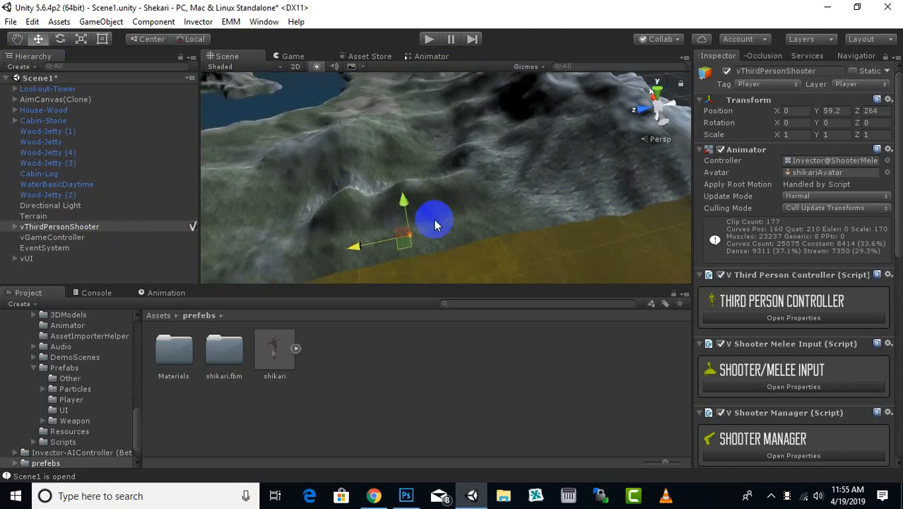
Move the character further across the terrain to the snowy clearing near the lake, at about X 100.7 and Z 609.5.
middle_drag(425, 232, 531, 209)
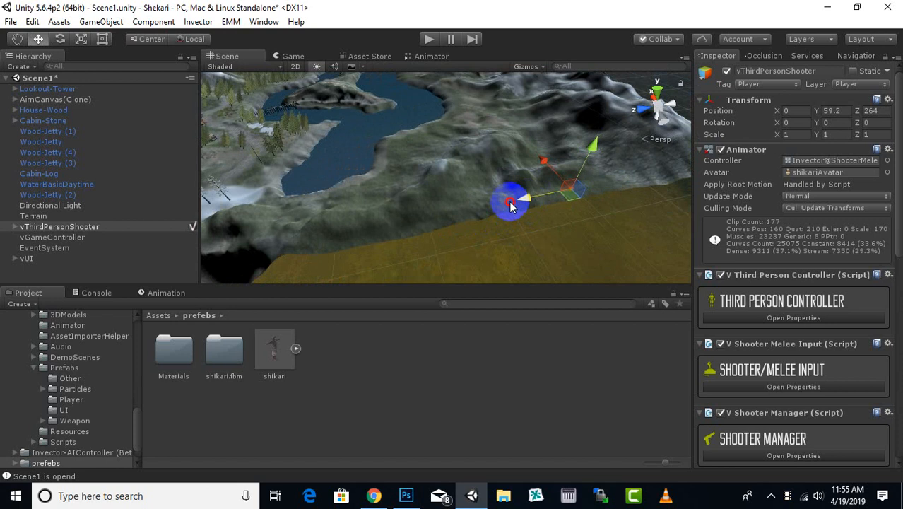
drag(511, 204, 318, 242)
middle_drag(368, 240, 480, 242)
drag(485, 214, 318, 198)
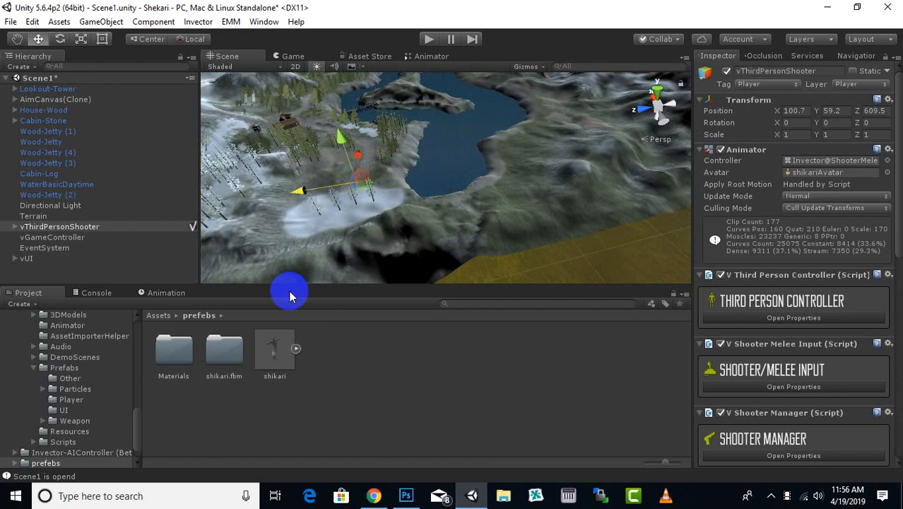
Lower the character onto the stone path and position it at about X 133.98, Y 37.9, Z 614.
scroll(342, 216, down, 1)
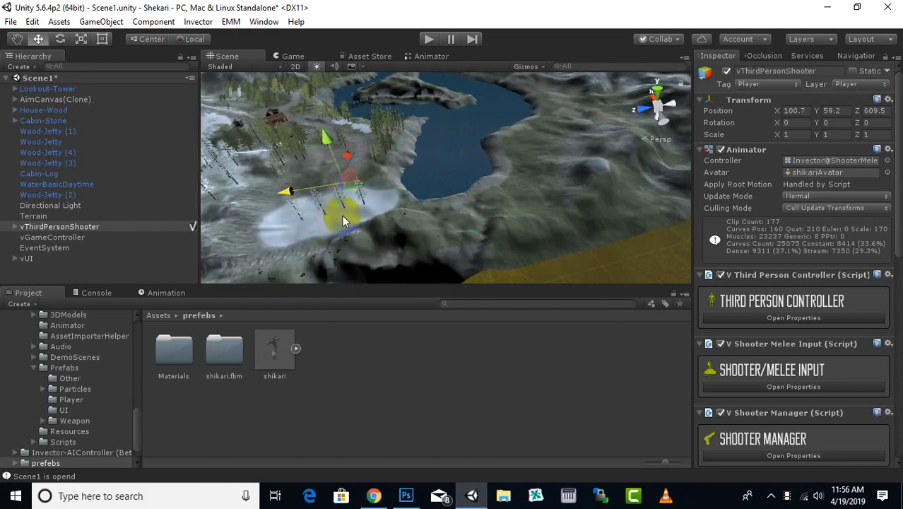
key(f)
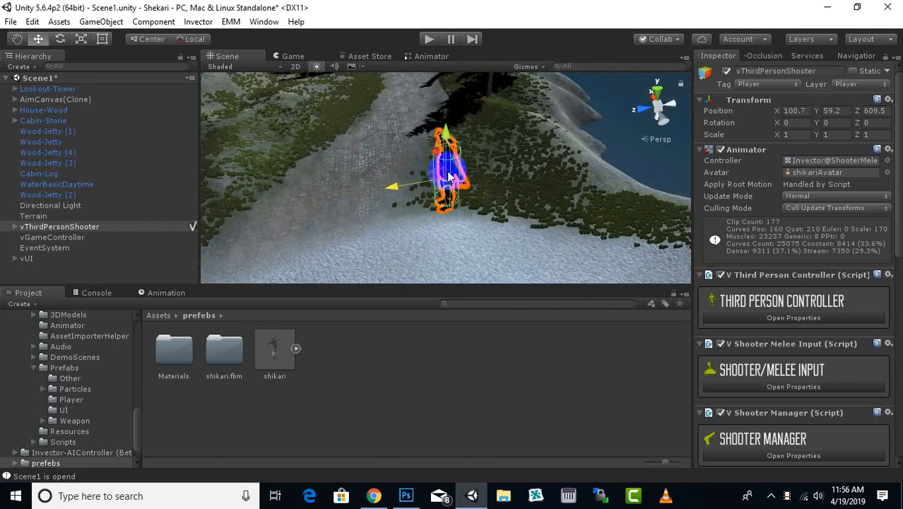
drag(450, 177, 390, 98)
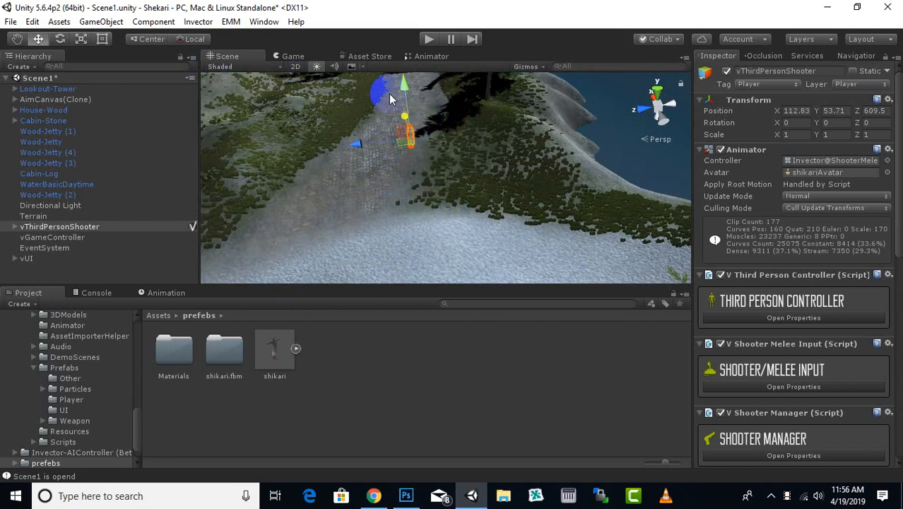
drag(411, 178, 438, 243)
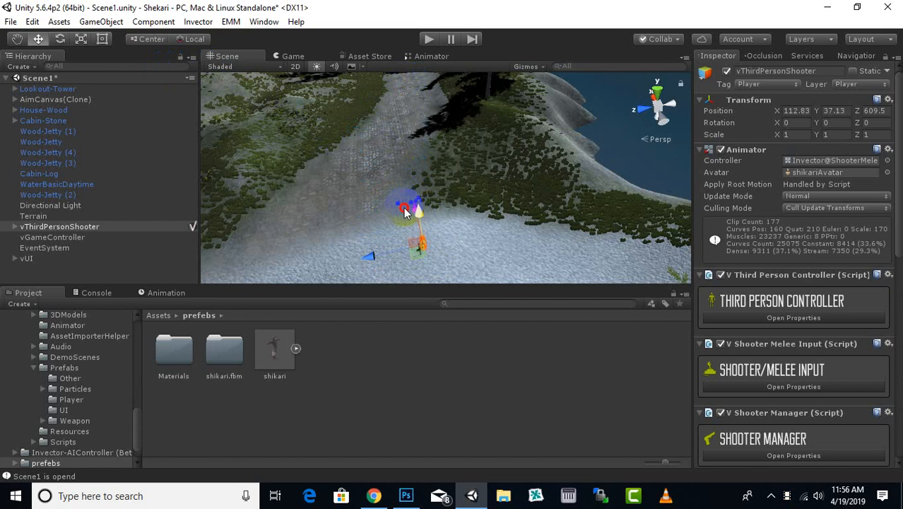
alt+drag(404, 204, 843, 96)
drag(427, 246, 255, 217)
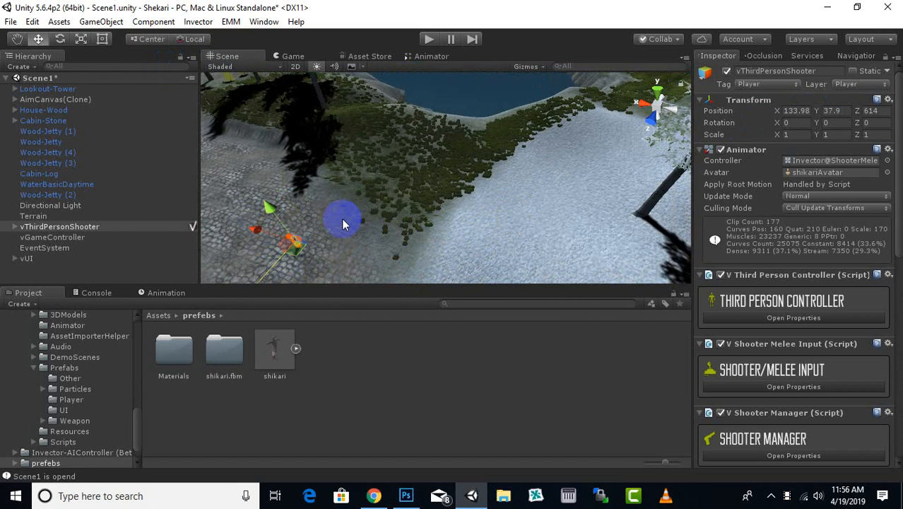
Rotate the character to about 111° around the Y axis and raise it slightly to about Y 37.91.
key(f)
scroll(342, 216, up, 5)
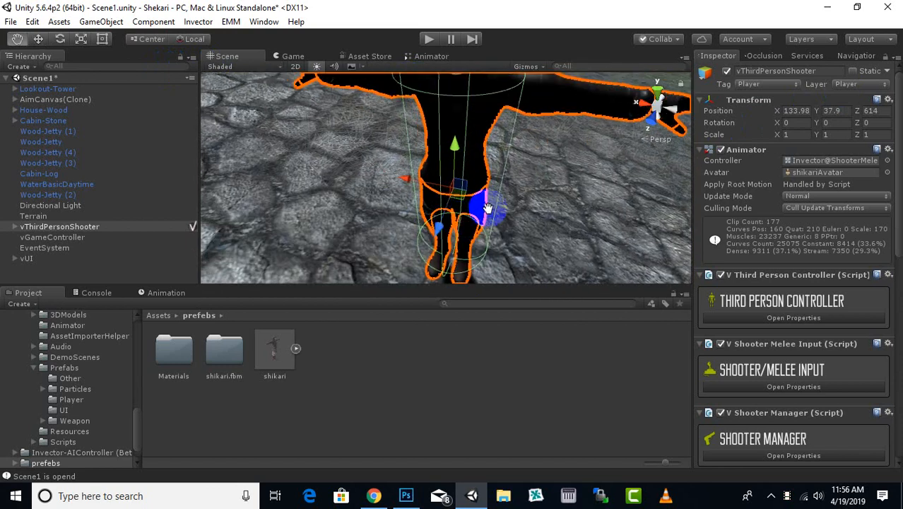
scroll(488, 207, down, 6)
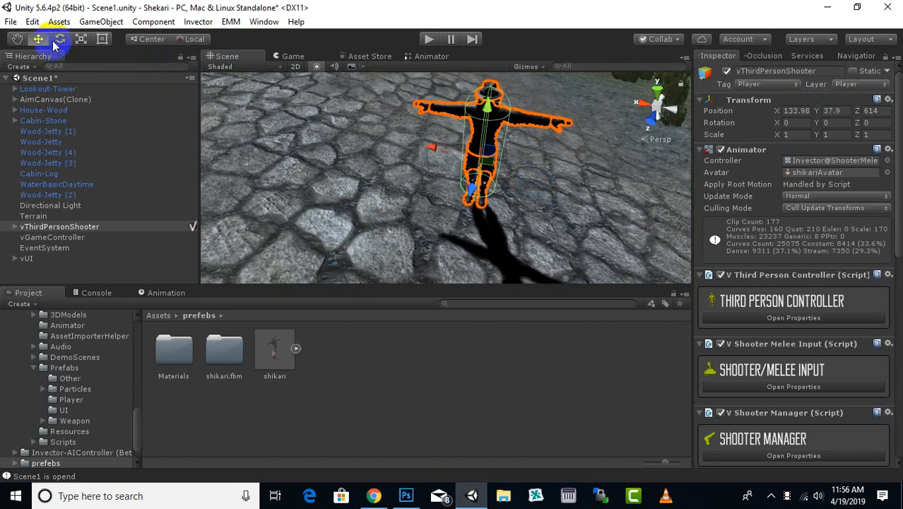
click(61, 41)
drag(511, 196, 300, 188)
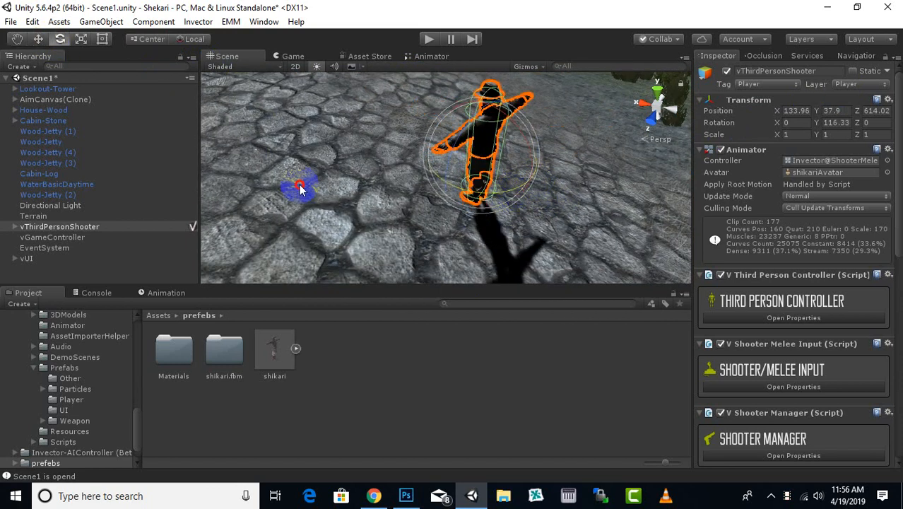
middle_drag(580, 176, 468, 164)
scroll(481, 181, down, 3)
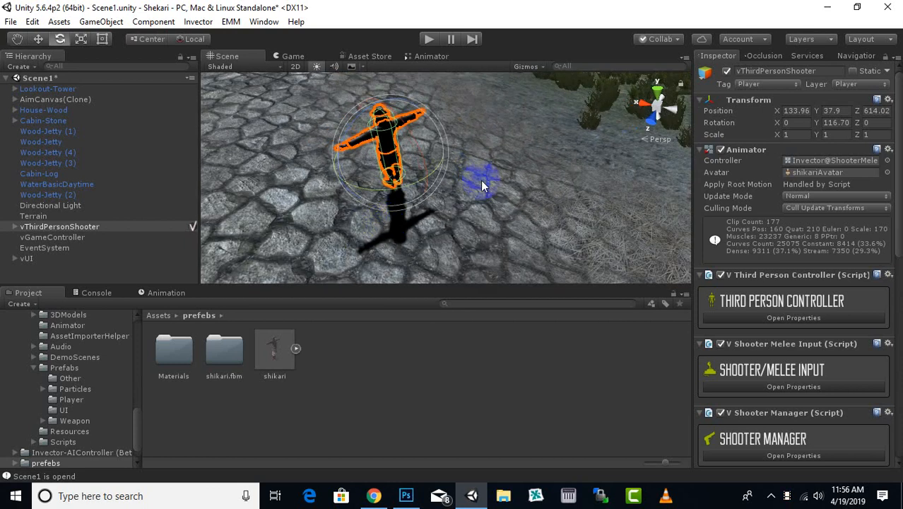
drag(435, 180, 420, 183)
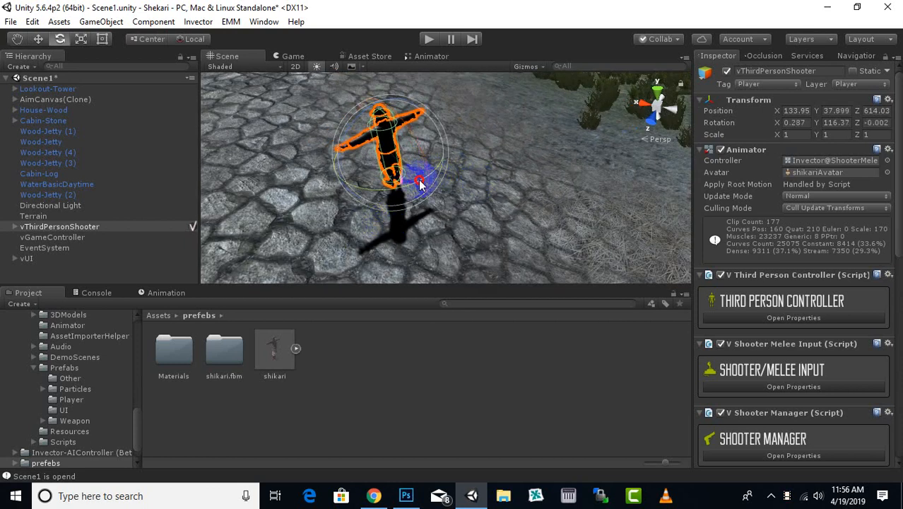
click(38, 39)
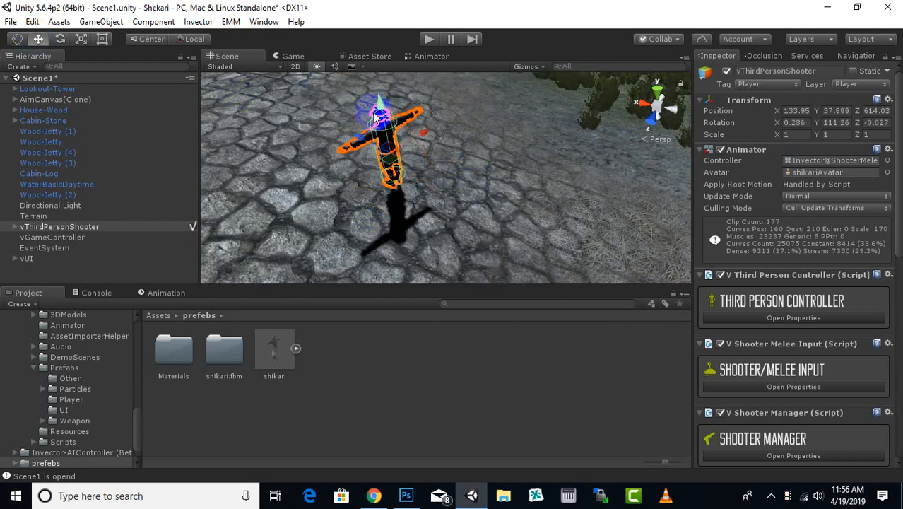
mouse_move(376, 108)
mouse_down()
mouse_move(376, 121)
mouse_move(374, 100)
mouse_move(376, 115)
mouse_move(378, 107)
mouse_up()
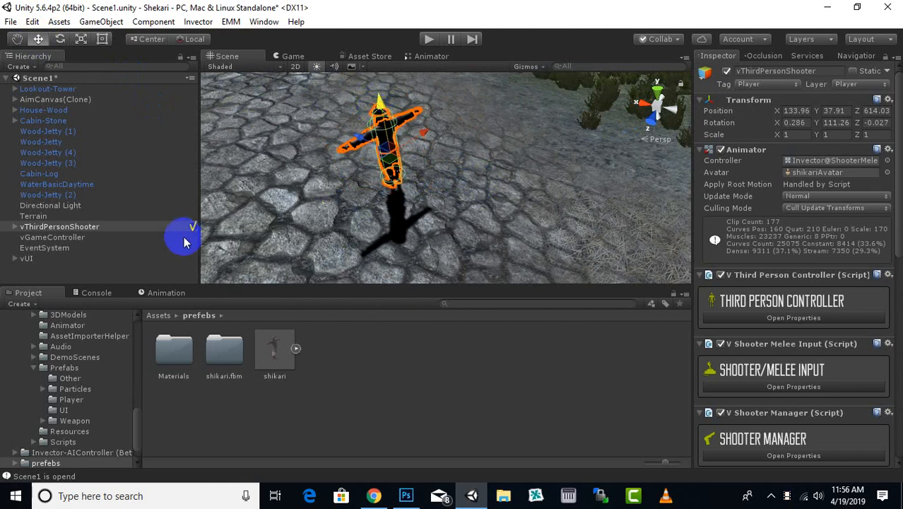
Set the Rendering Mode of the shikari_Body_Diffuse material on the character's Body mesh to Opaque.
scroll(382, 201, down, 3)
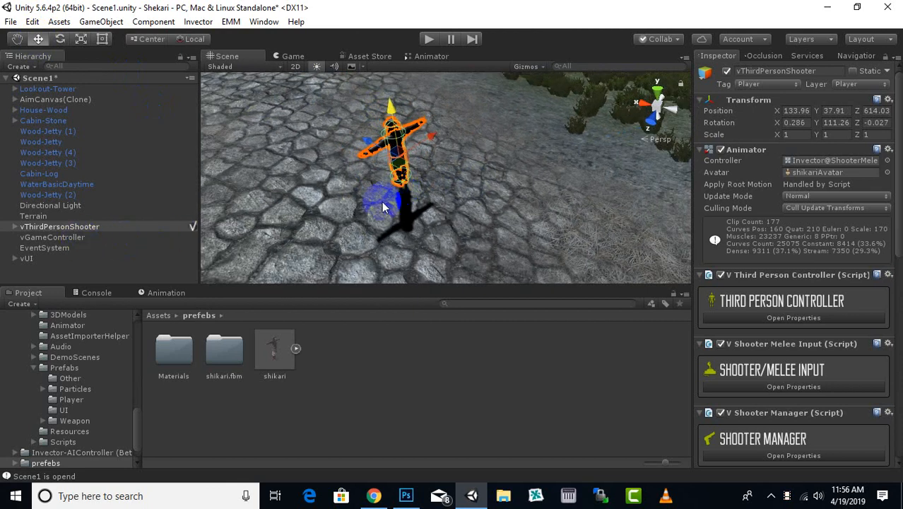
scroll(426, 169, up, 10)
alt+drag(401, 177, 473, 162)
scroll(473, 162, up, 10)
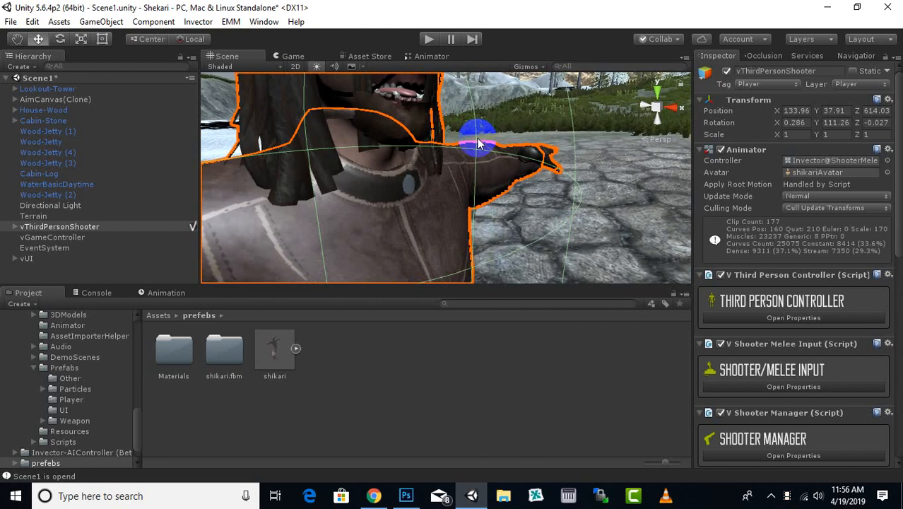
scroll(486, 155, down, 10)
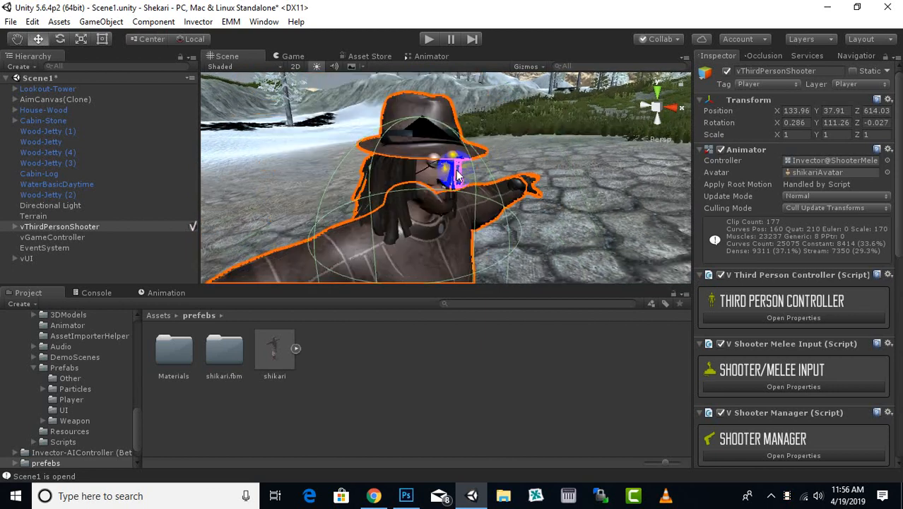
click(14, 227)
click(38, 152)
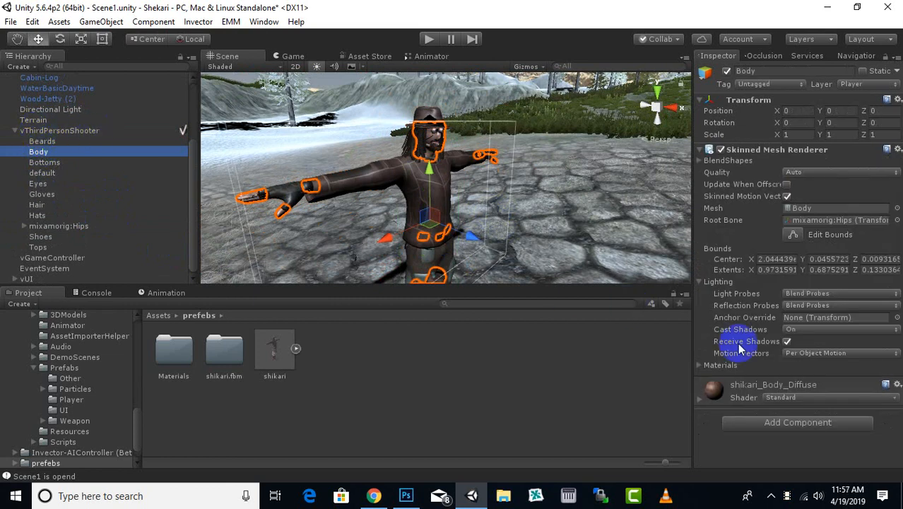
click(700, 398)
scroll(753, 357, down, 3)
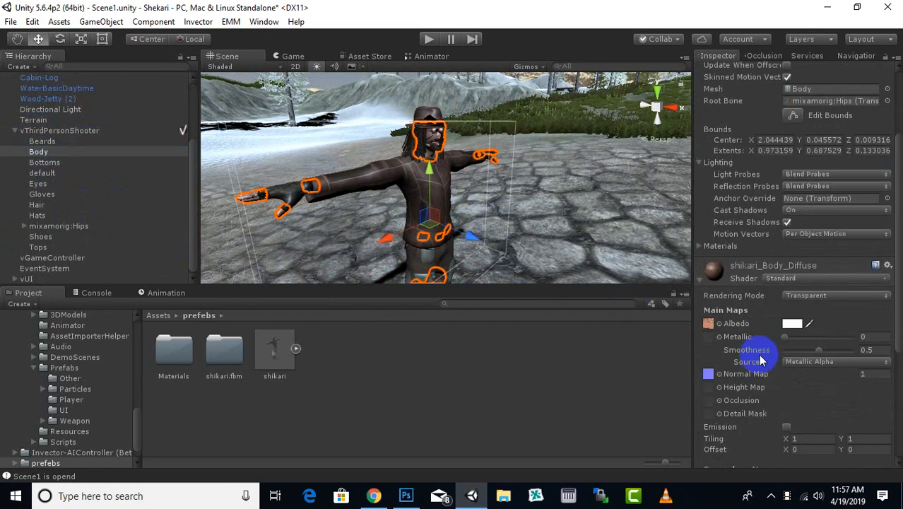
click(808, 297)
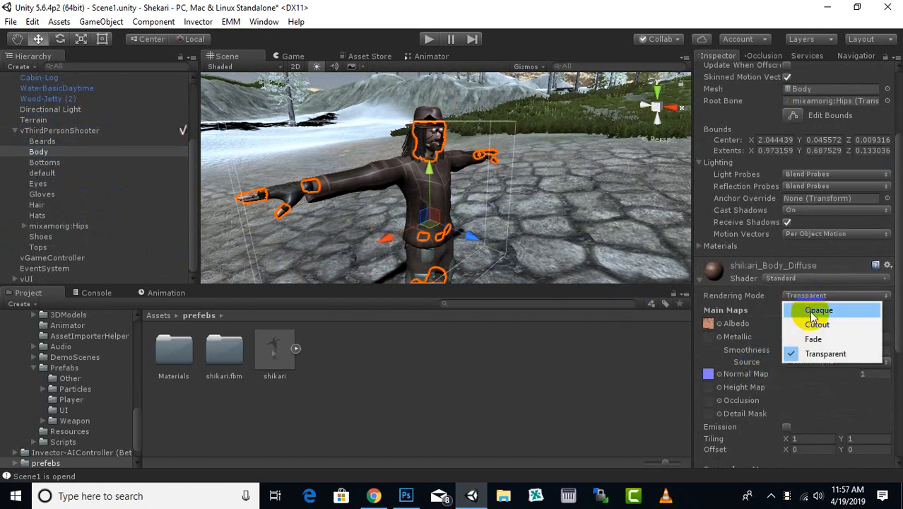
click(815, 313)
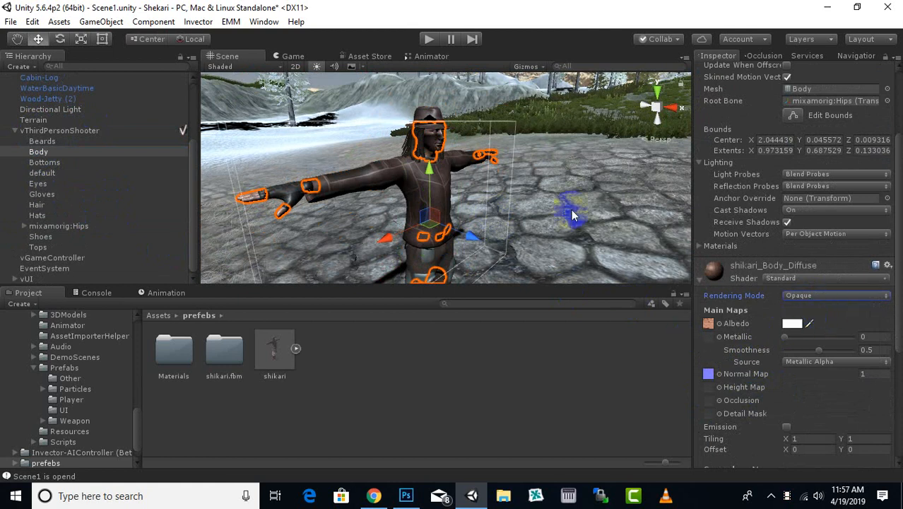
Inspect the character's face, hands and body from close up and farther away with the opaque material.
scroll(507, 166, up, 5)
middle_drag(507, 167, 571, 215)
scroll(571, 214, down, 2)
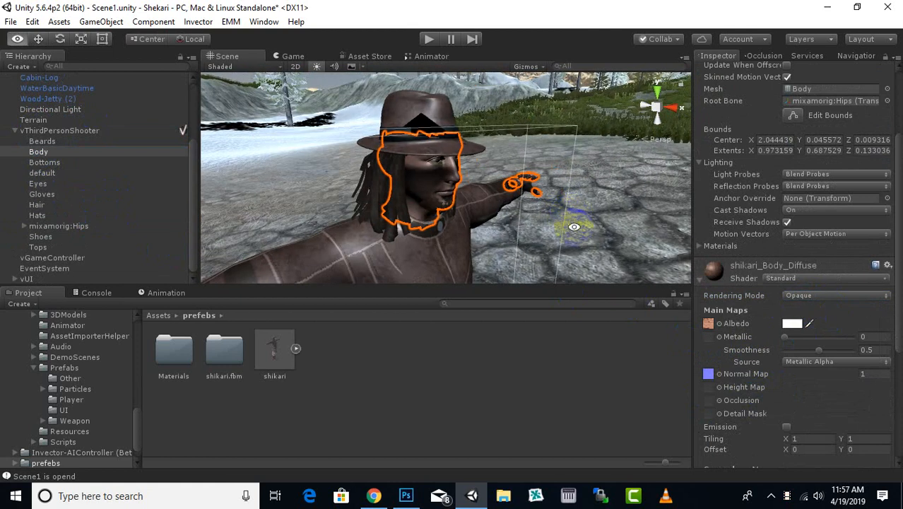
alt+scroll(571, 232, down, 3)
mouse_move(591, 242)
alt+mouse_down()
mouse_move(478, 248)
mouse_move(550, 258)
mouse_move(579, 249)
alt+mouse_up()
scroll(578, 248, up, 3)
middle_drag(579, 248, 576, 190)
scroll(574, 189, down, 4)
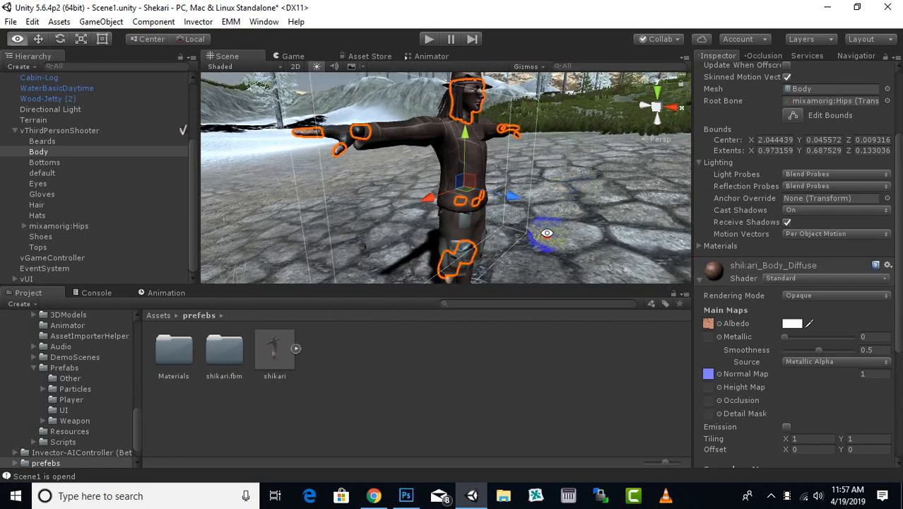
Open the shikari.fbm folder, look through its textures and examine the character's upper body up close.
alt+drag(546, 232, 430, 258)
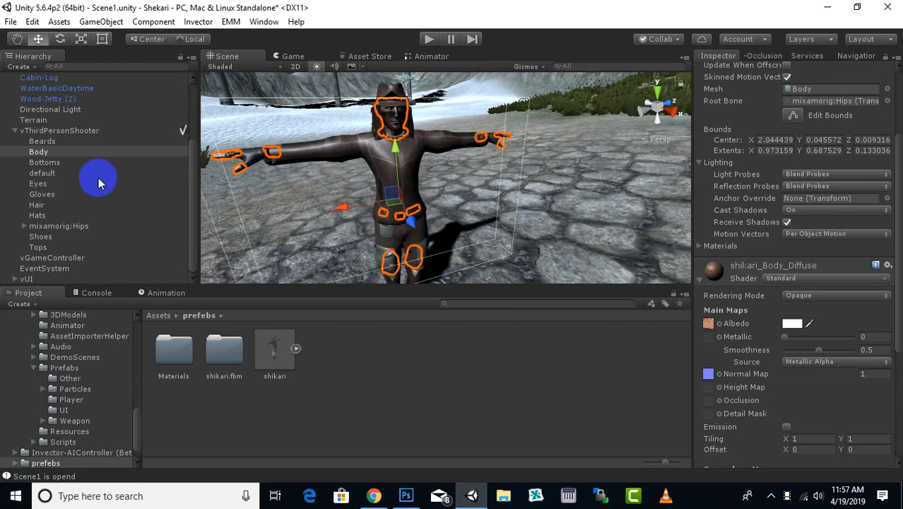
double_click(229, 355)
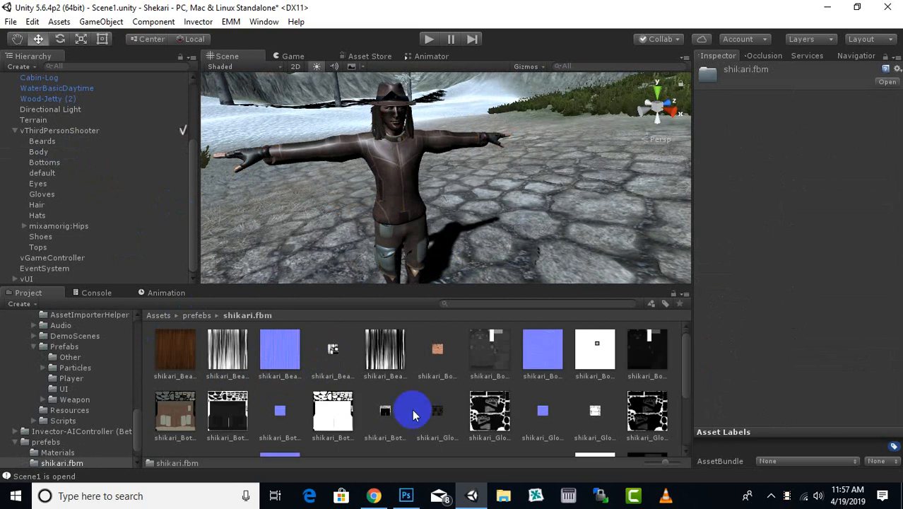
scroll(417, 380, down, 3)
scroll(552, 214, down, 5)
scroll(549, 216, up, 4)
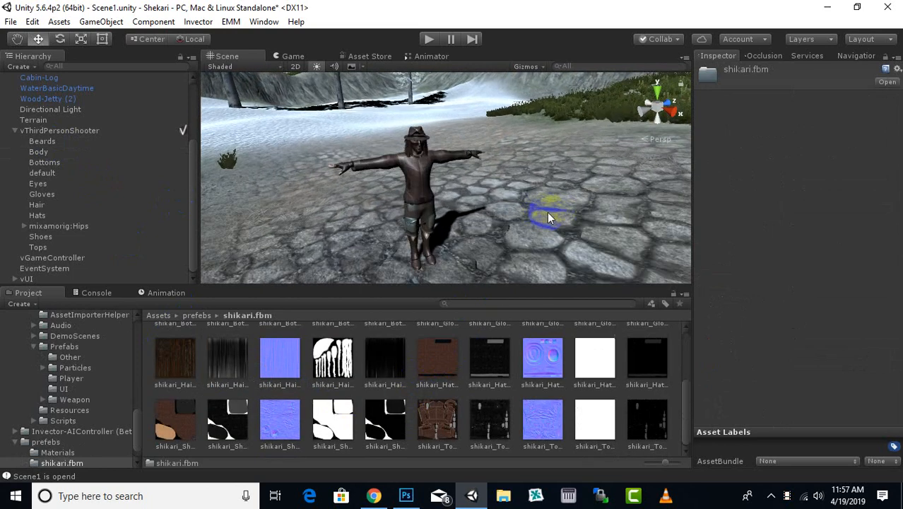
scroll(457, 182, up, 6)
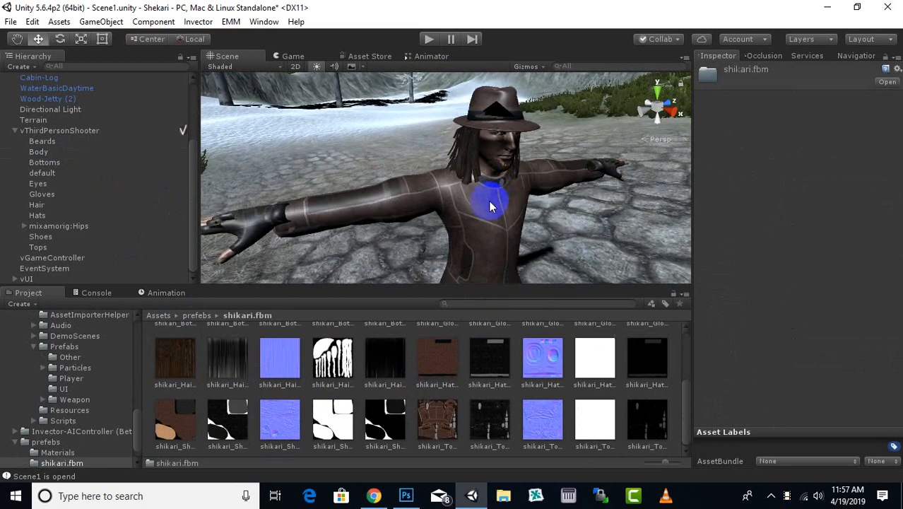
middle_drag(480, 191, 478, 192)
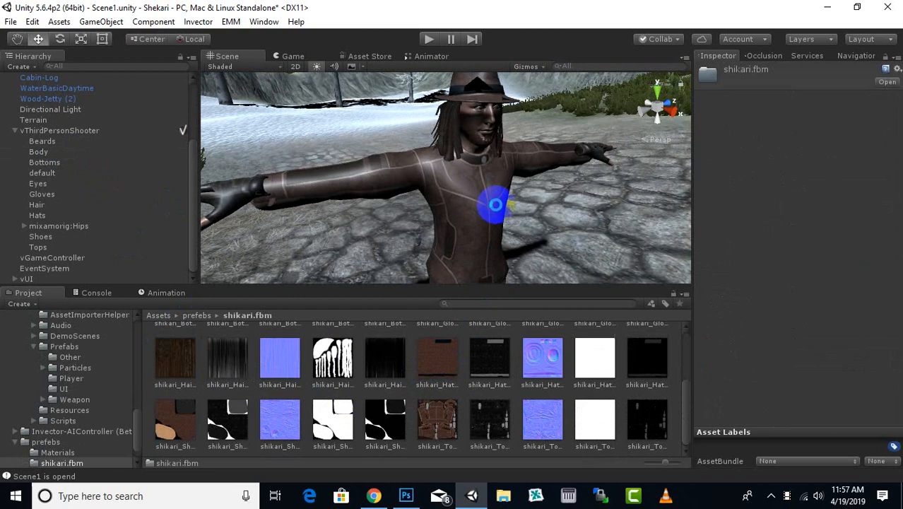
scroll(487, 215, down, 4)
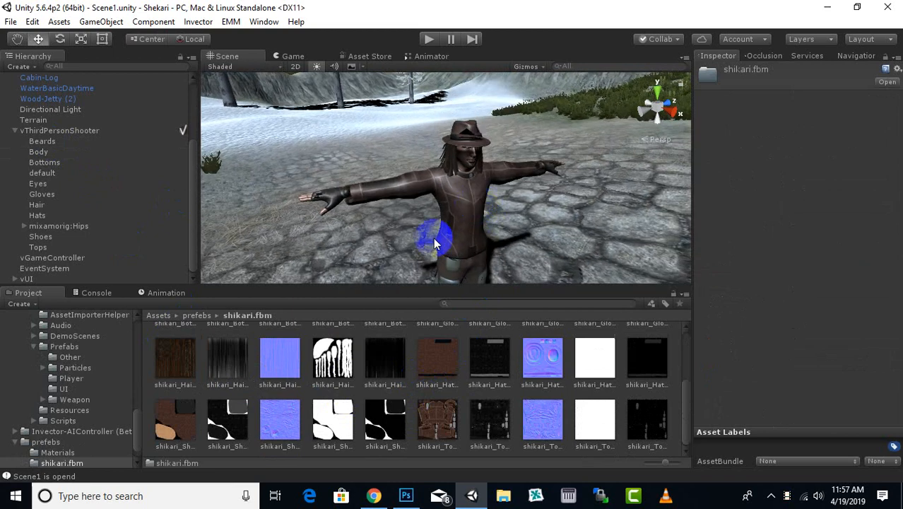
scroll(289, 406, up, 3)
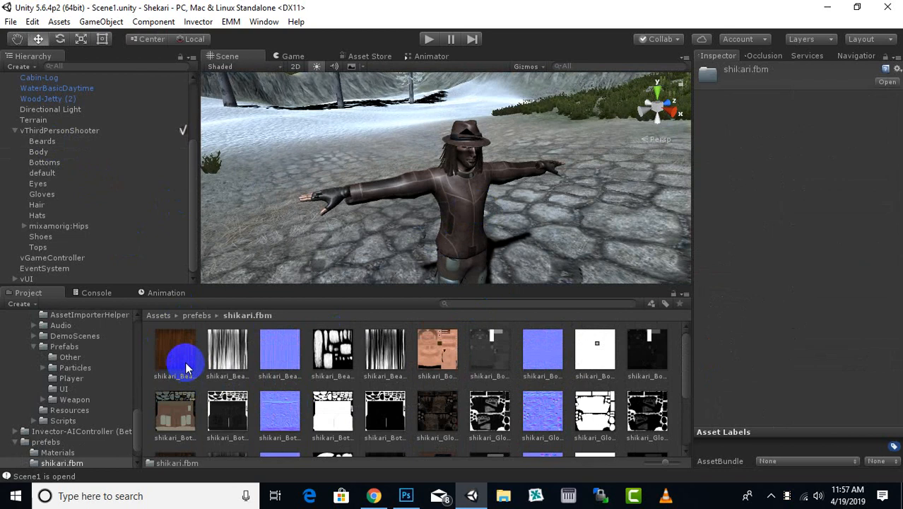
Apply the shikari_Beard_Diffuse texture to the Beards mesh and set its material's shader to Nature/SpeedTree.
click(186, 367)
scroll(473, 161, up, 6)
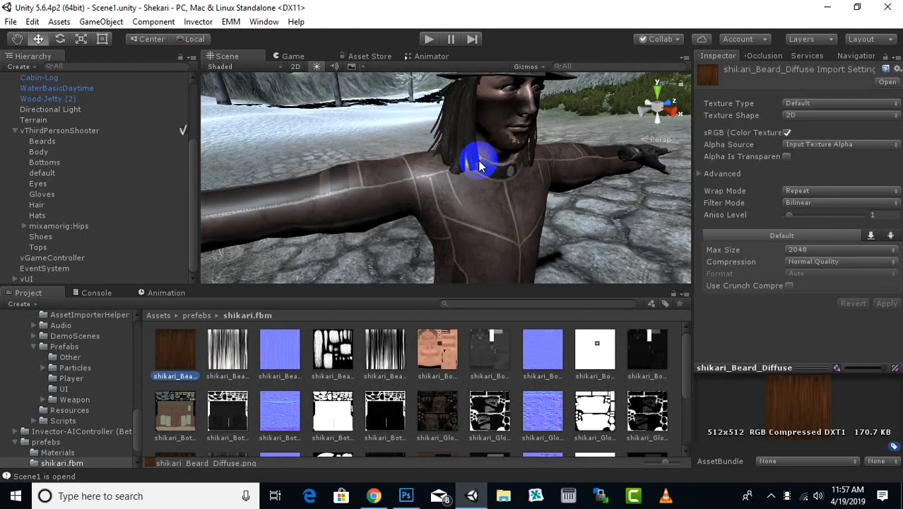
middle_drag(500, 143, 445, 160)
click(419, 178)
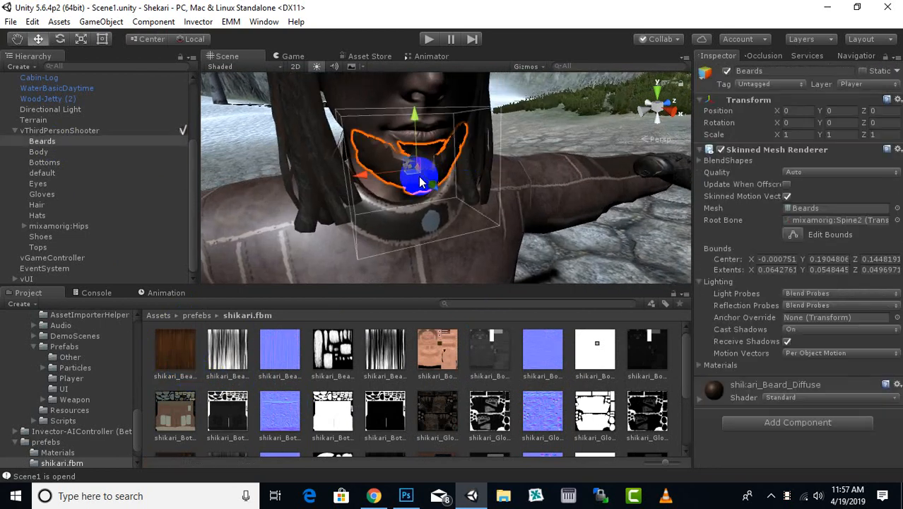
drag(178, 349, 60, 146)
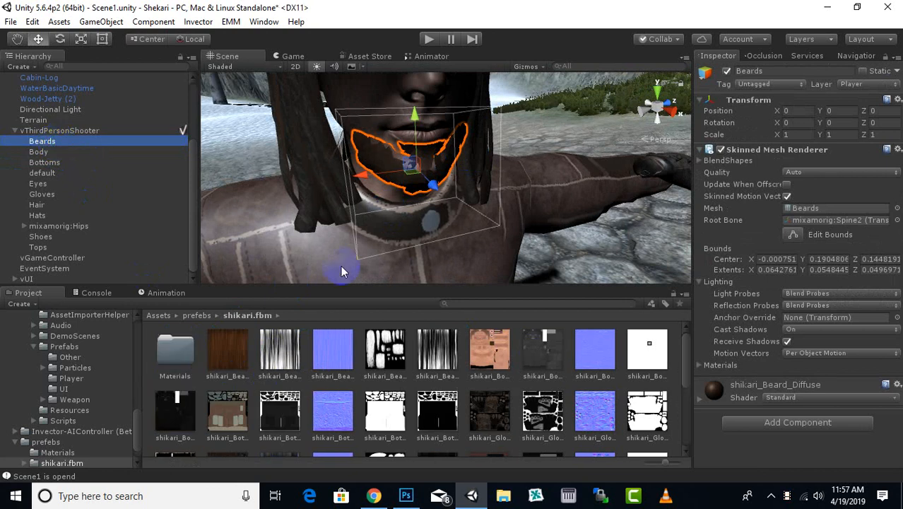
click(809, 397)
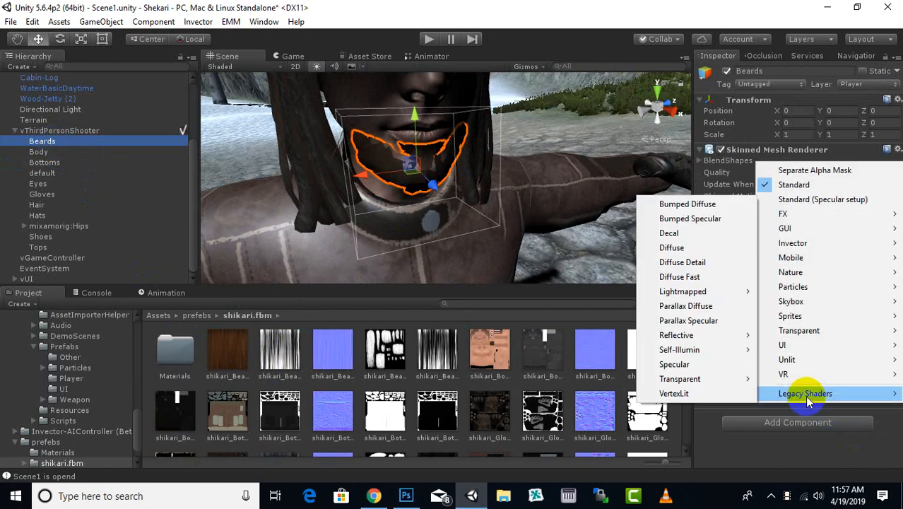
mouse_move(791, 272)
click(726, 274)
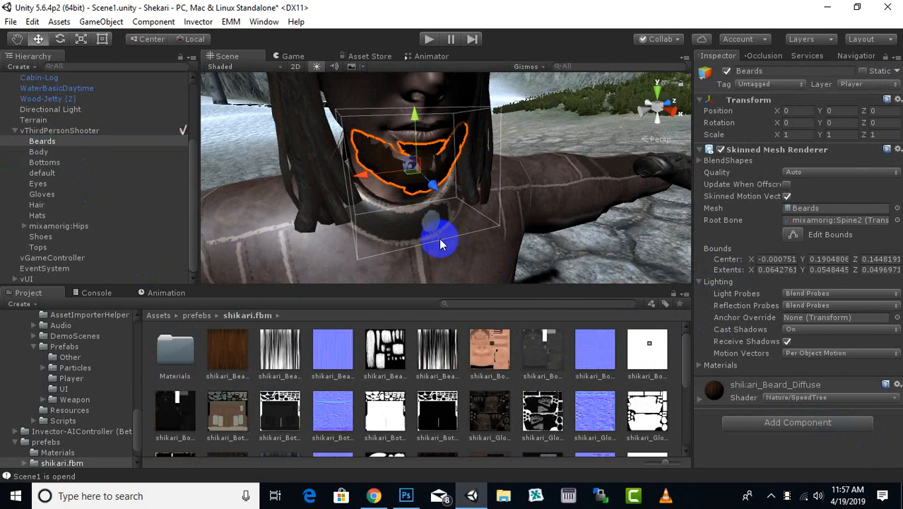
Apply the shikari_Body_Diffuse texture to the Body mesh and set its material's shader to Nature/SpeedTree.
click(39, 152)
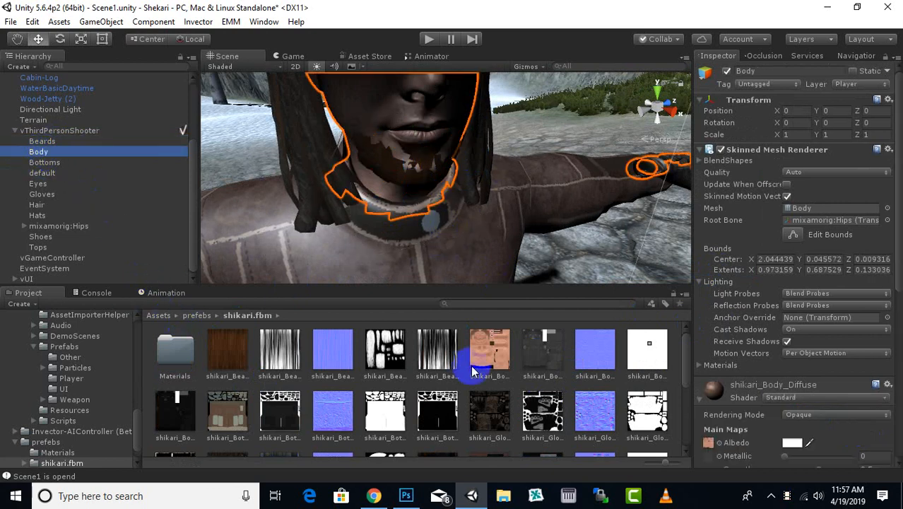
drag(495, 366, 33, 157)
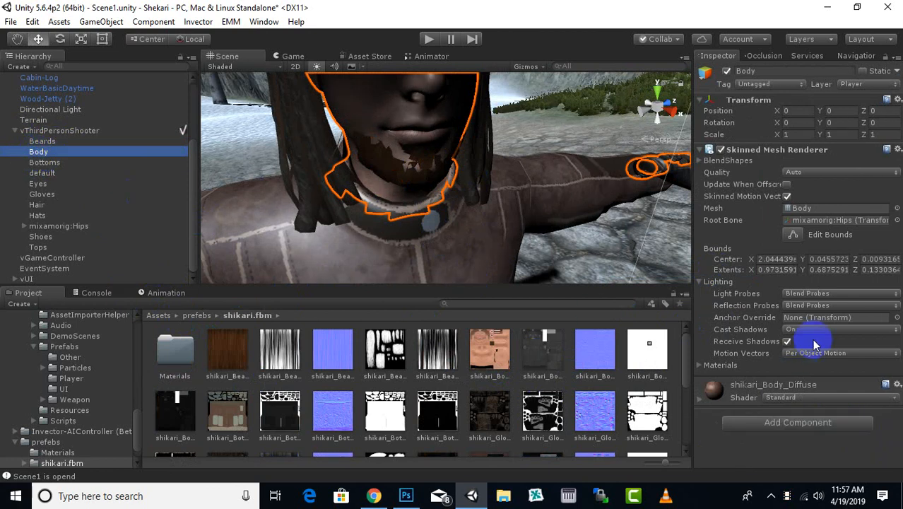
click(792, 398)
mouse_move(746, 270)
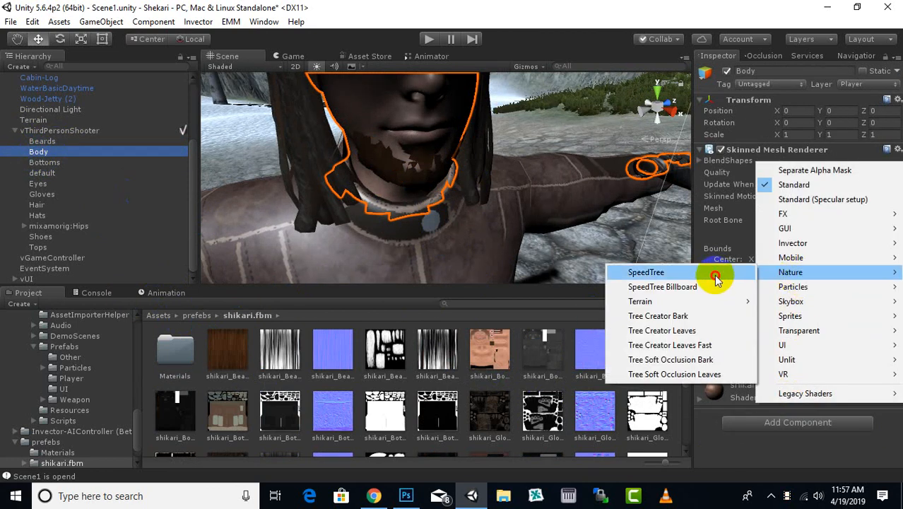
click(657, 324)
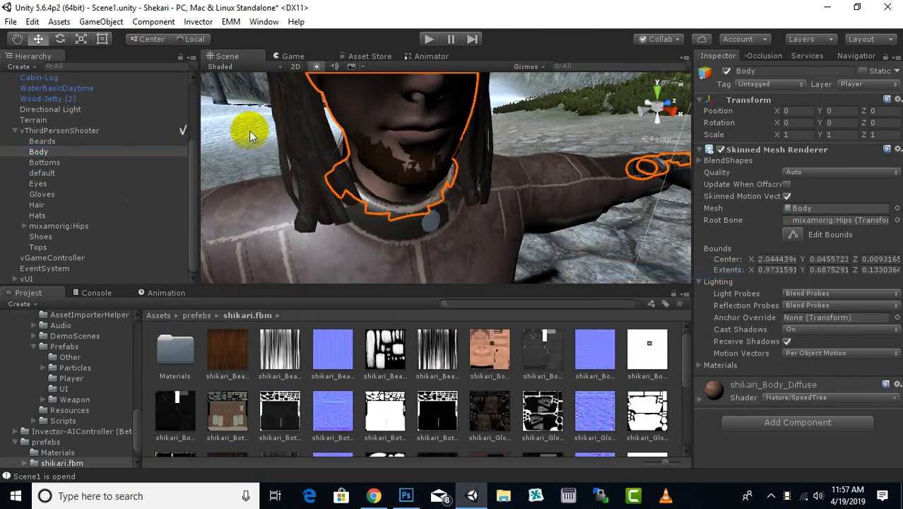
Find the shikari_Bottom_Diffuse texture in the shikari.fbm folder and apply it to the Bottoms mesh.
click(55, 162)
scroll(544, 395, down, 5)
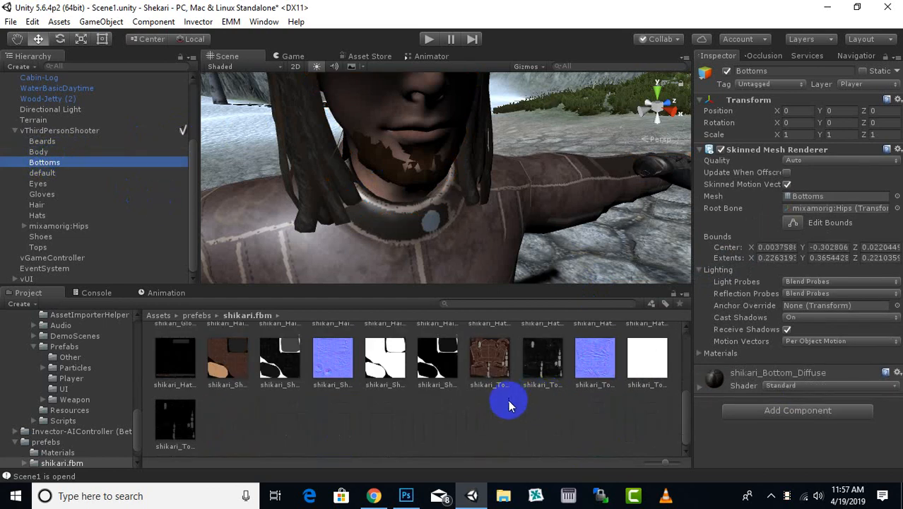
click(238, 362)
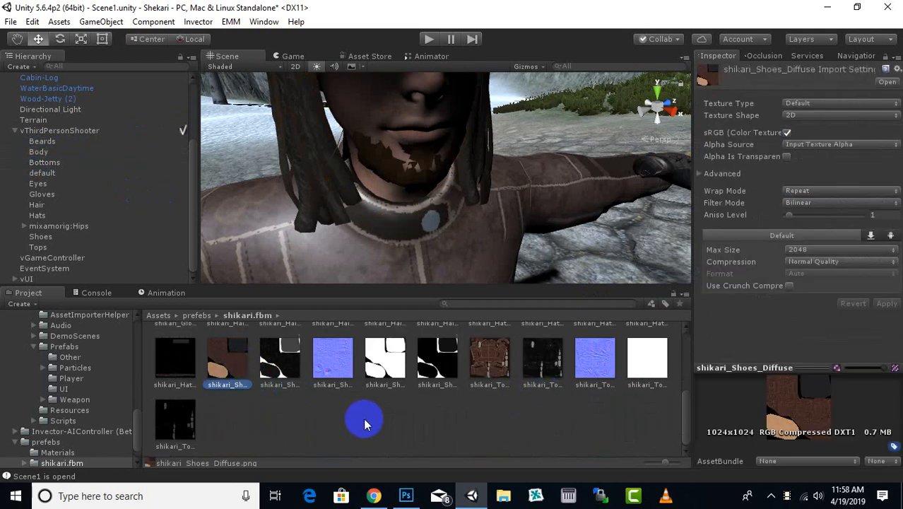
scroll(364, 420, up, 2)
click(484, 367)
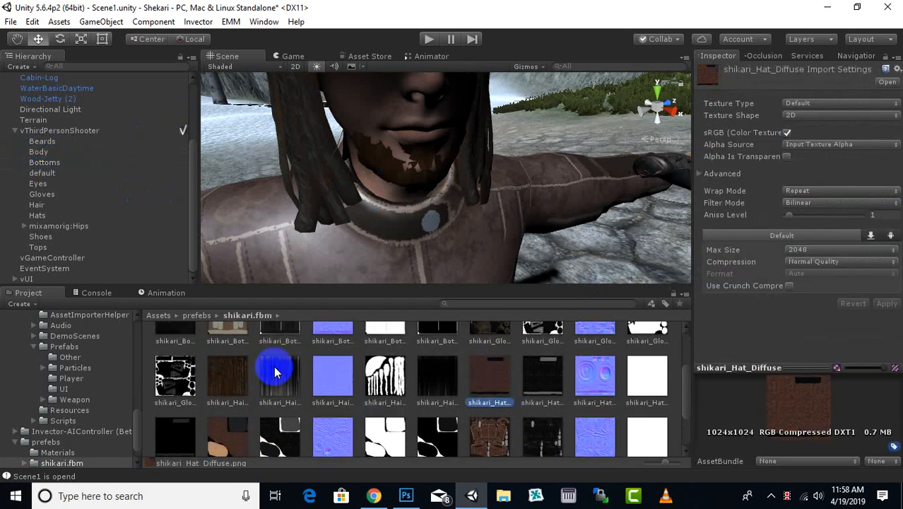
click(234, 367)
scroll(323, 410, up, 3)
click(485, 398)
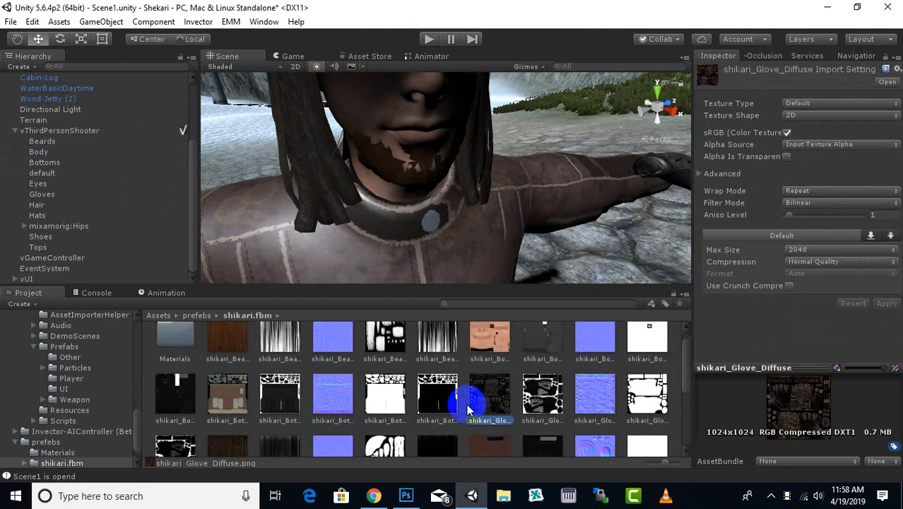
click(237, 393)
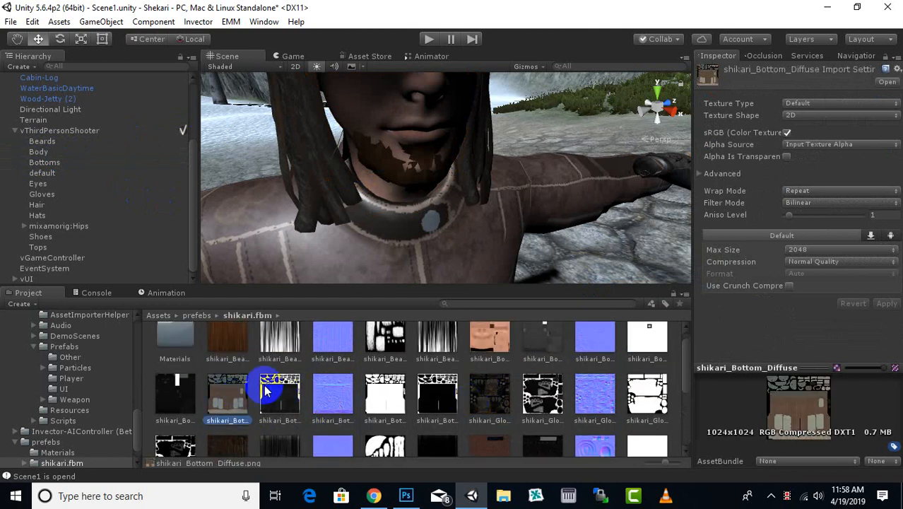
click(44, 162)
drag(213, 384, 45, 163)
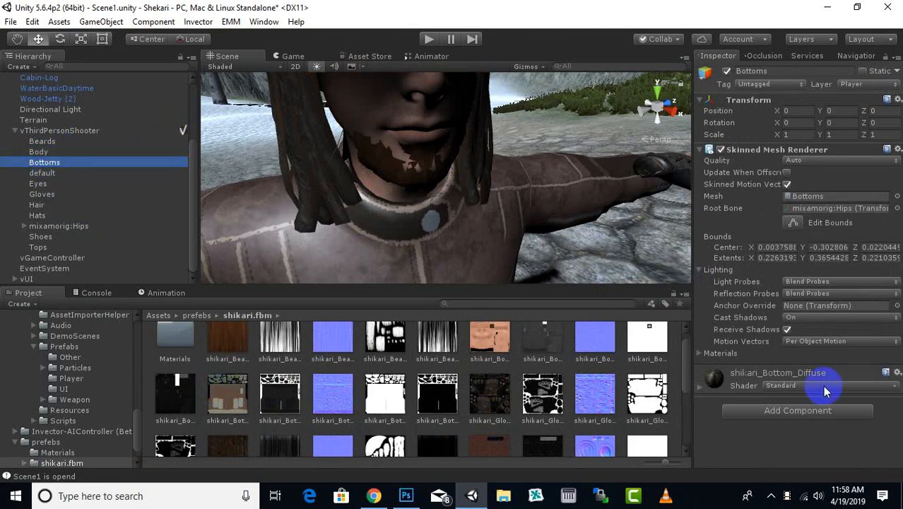
Set the shader of the Bottoms mesh's shikari_Bottom_Diffuse material to Nature/SpeedTree.
click(824, 386)
mouse_move(808, 260)
click(724, 257)
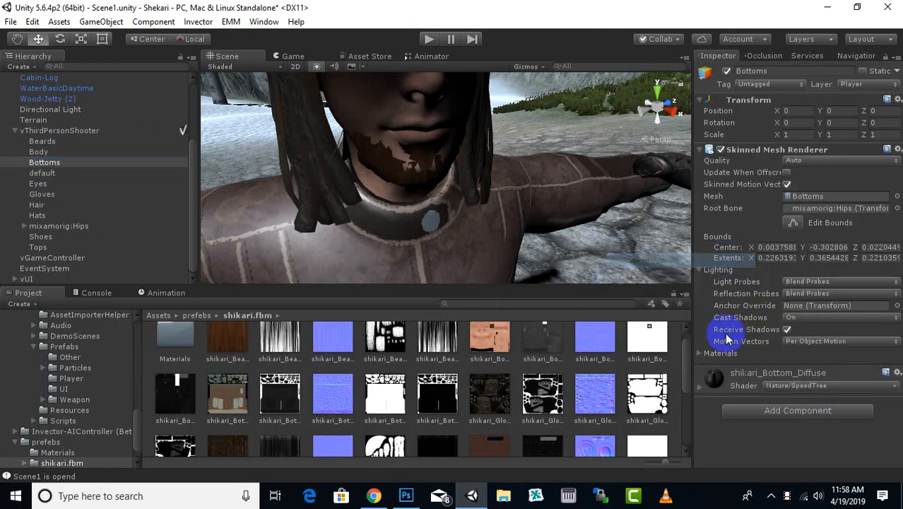
Apply the shikari_Body_Diffuse texture to the Eyes mesh and check the character's face.
click(42, 173)
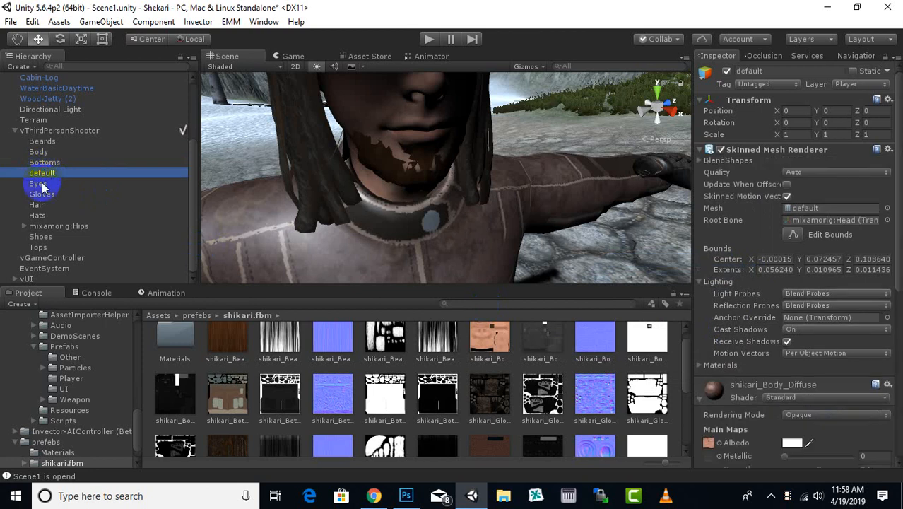
click(43, 184)
click(45, 174)
click(45, 184)
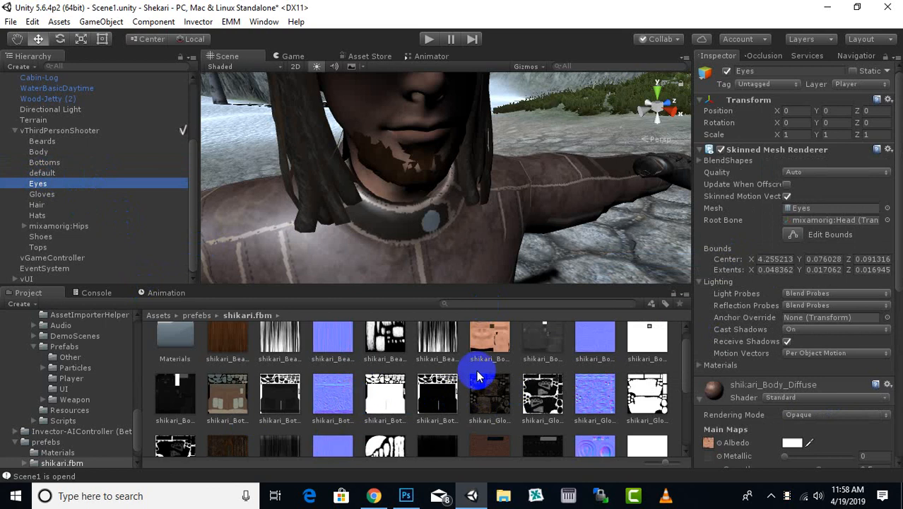
drag(485, 357, 35, 155)
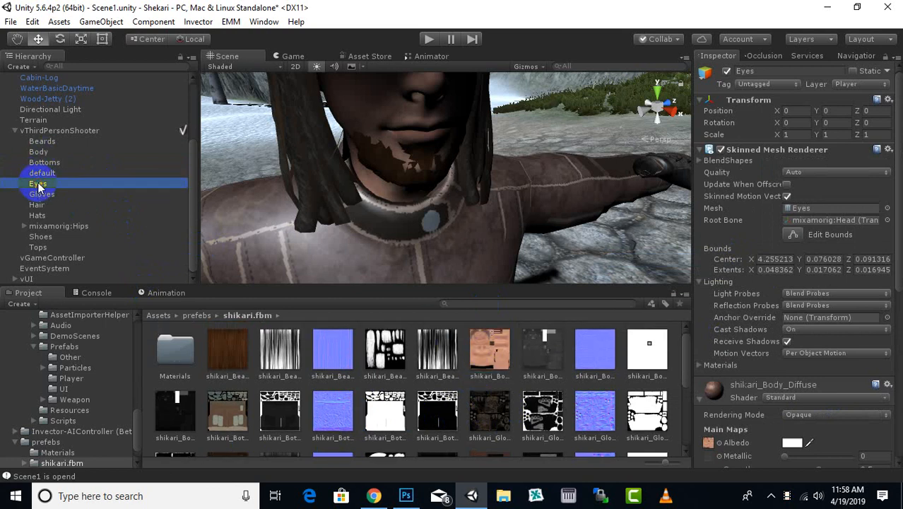
scroll(401, 208, down, 3)
scroll(472, 138, up, 3)
middle_drag(473, 141, 467, 160)
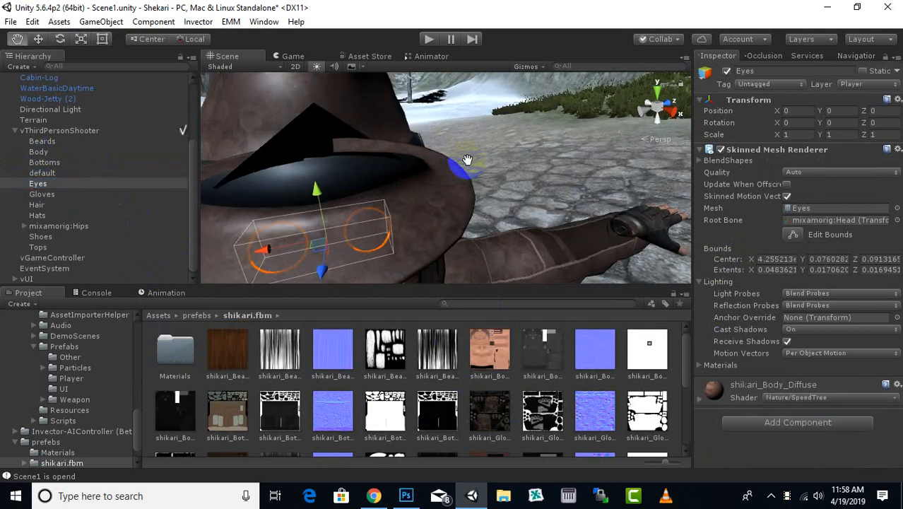
alt+drag(467, 160, 427, 171)
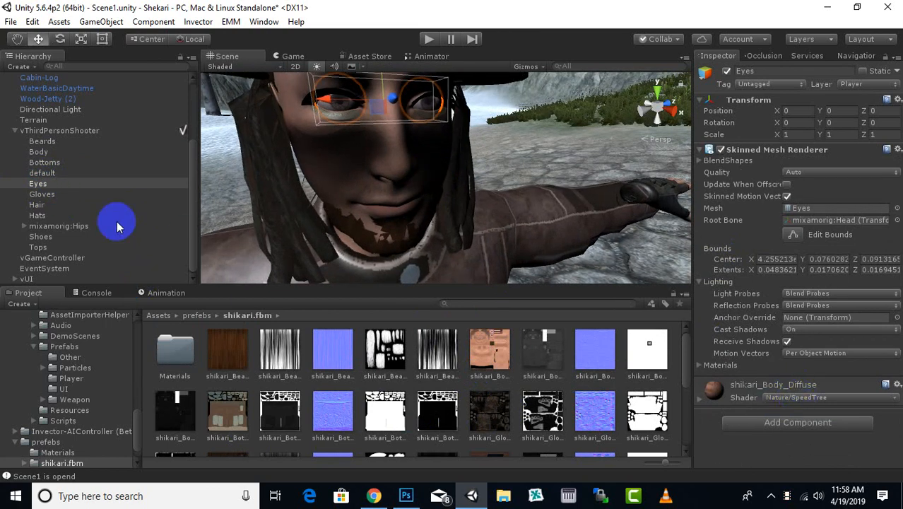
Try the shikari_Body_Diffuse texture on the default mesh around the eyes and shift the mesh to about X 0.038.
click(59, 172)
drag(489, 350, 40, 180)
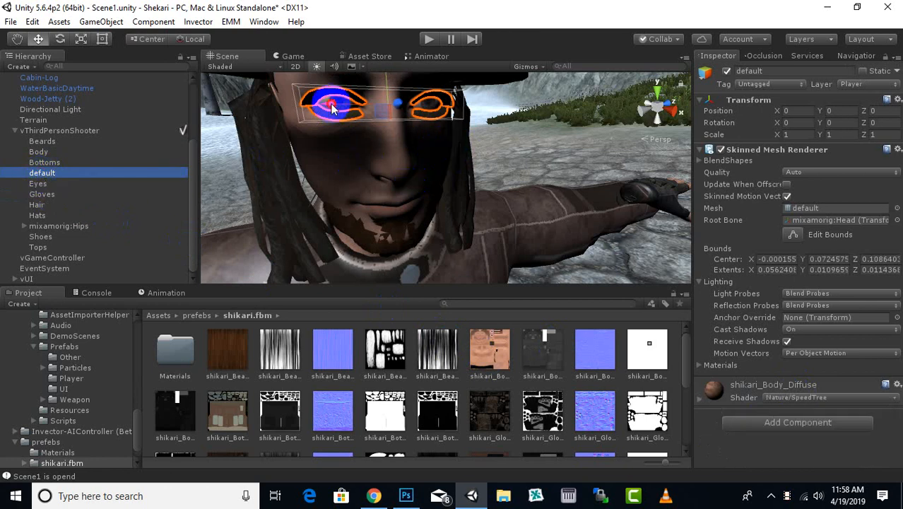
drag(332, 106, 305, 108)
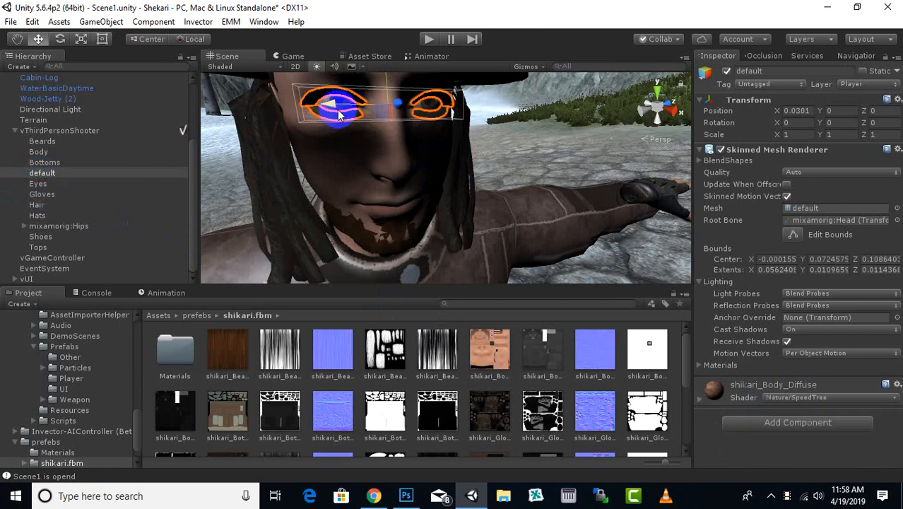
Delete the default mesh around the eyes from vThirdPersonShooter and check the character's face.
key(Delete)
scroll(433, 165, down, 5)
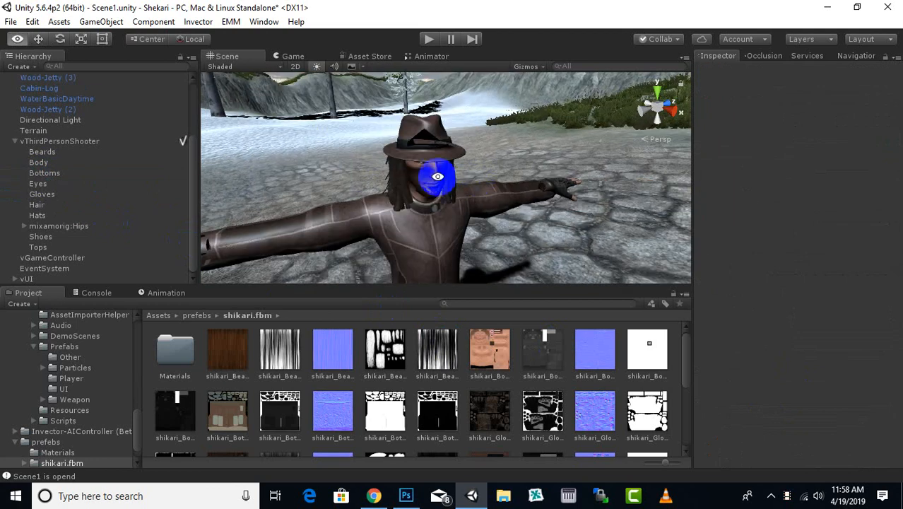
mouse_move(434, 165)
alt+mouse_down()
mouse_move(501, 166)
mouse_move(418, 161)
alt+mouse_up()
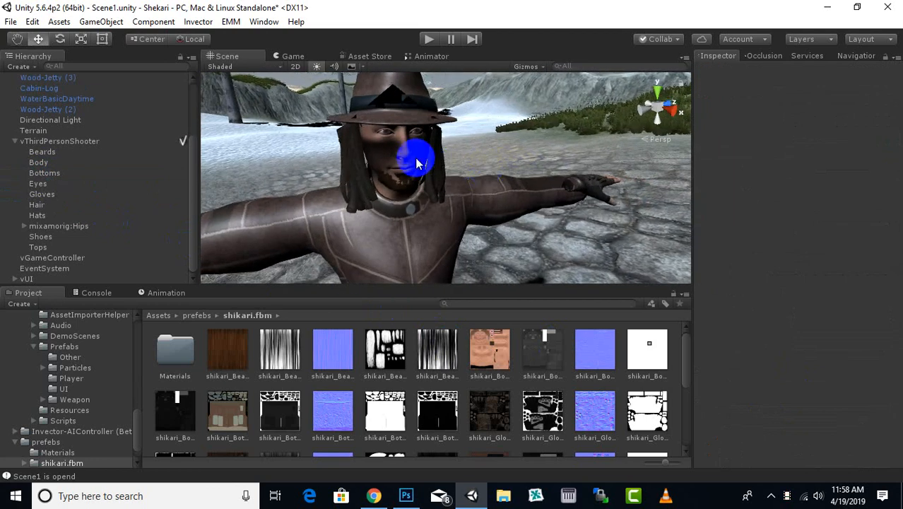
scroll(420, 160, up, 4)
scroll(426, 185, down, 4)
middle_drag(428, 199, 443, 188)
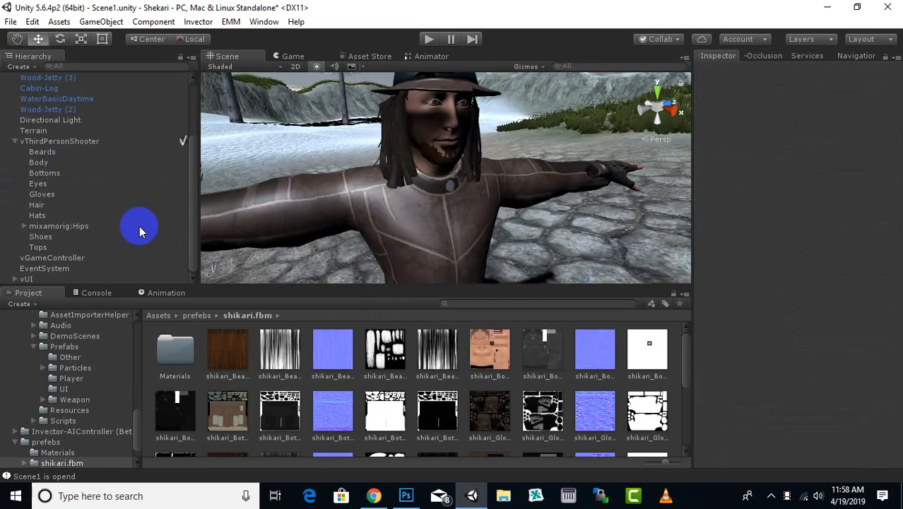
Apply the shikari_Glove_Diffuse texture to the Gloves mesh and set its material's shader to Nature/SpeedTree.
click(42, 194)
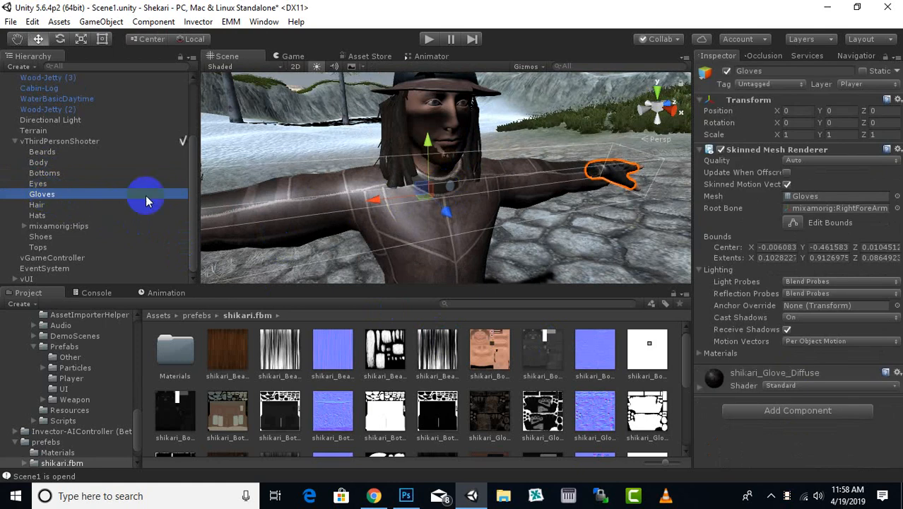
scroll(378, 411, down, 1)
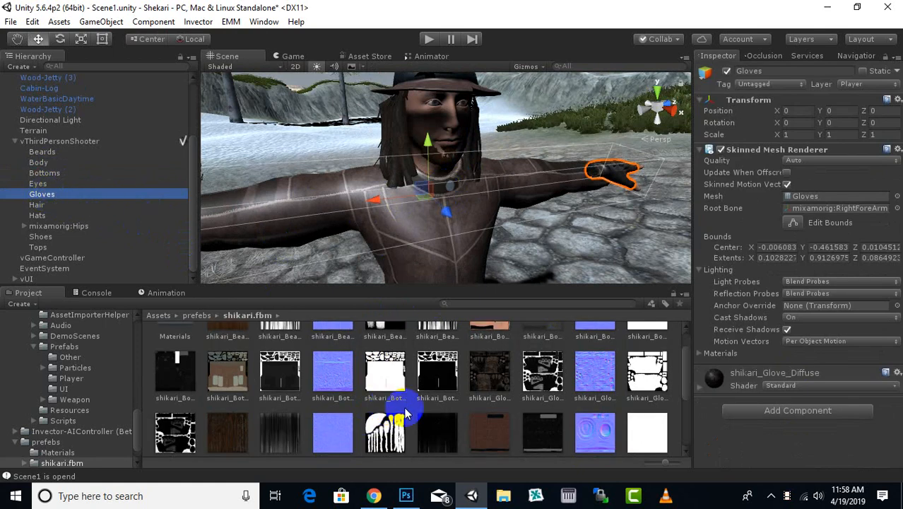
drag(477, 413, 62, 205)
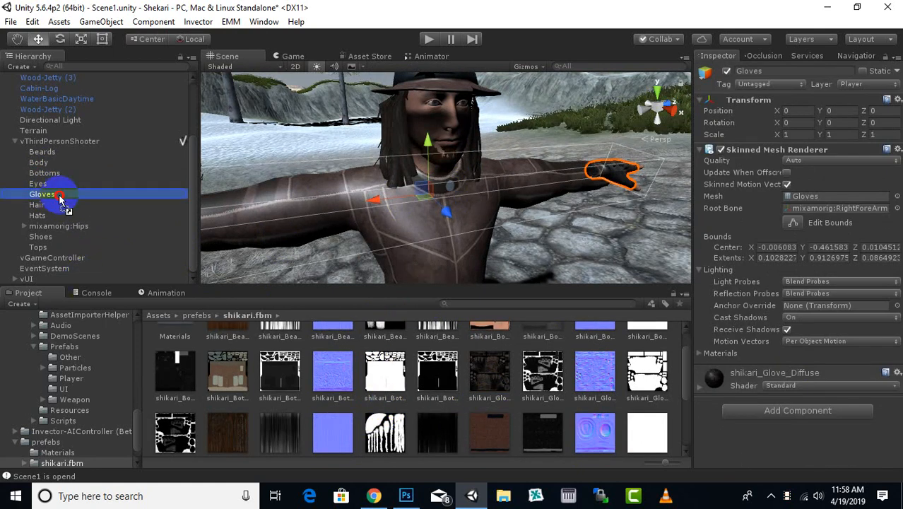
click(788, 386)
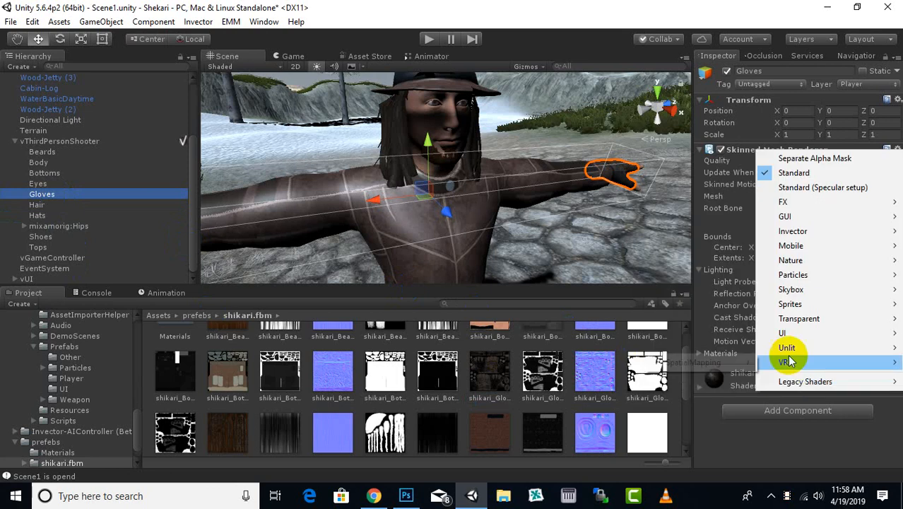
mouse_move(724, 259)
click(647, 259)
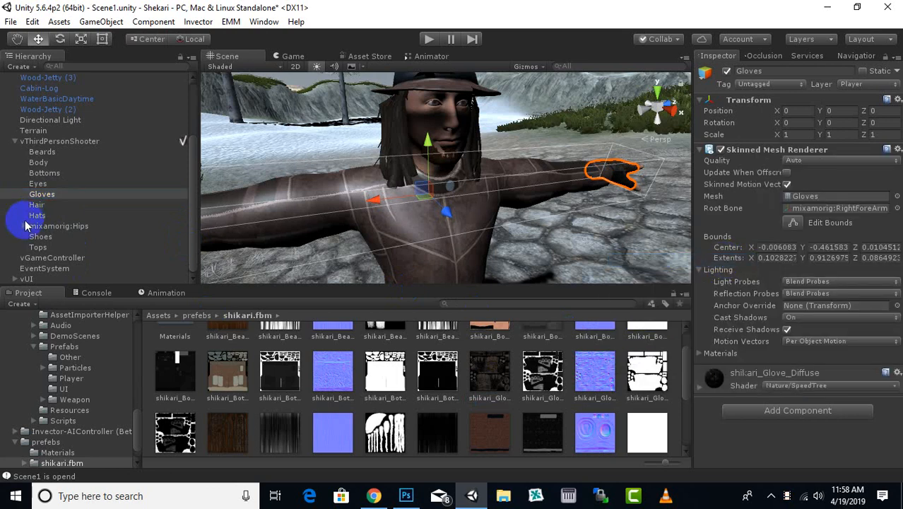
Apply the shikari_Hair_Diffuse texture to the Hair mesh and set its material's shader to Nature/SpeedTree.
click(32, 205)
scroll(321, 396, down, 2)
drag(318, 405, 92, 217)
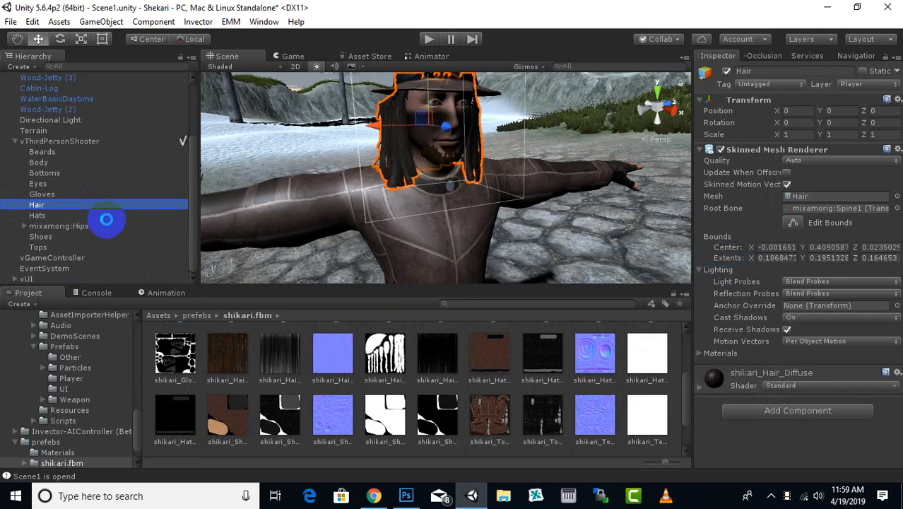
click(811, 388)
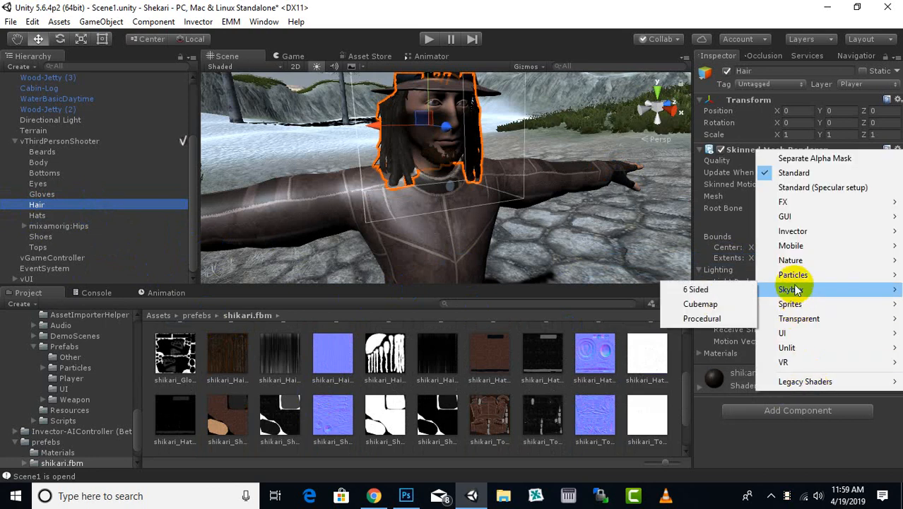
mouse_move(791, 260)
click(736, 263)
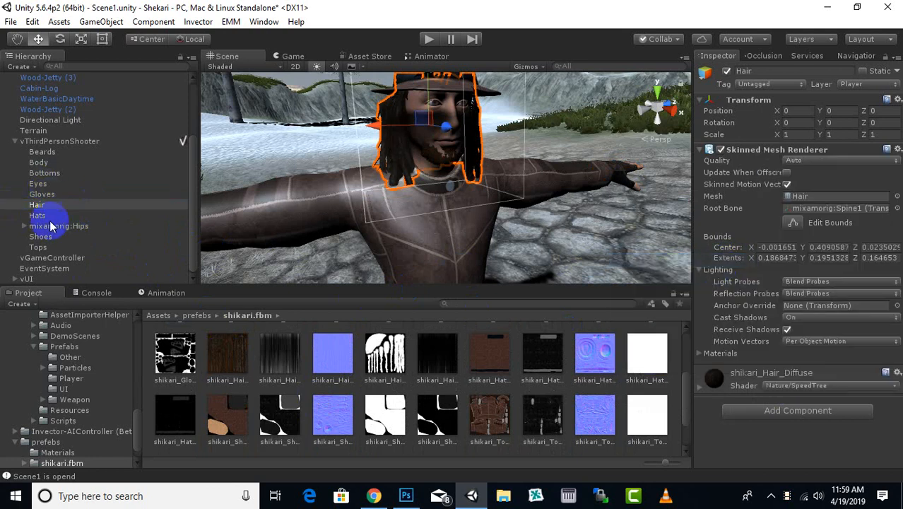
Apply the shikari_Hat_Diffuse texture to the Hats mesh and set its material's shader to Nature/SpeedTree.
click(39, 215)
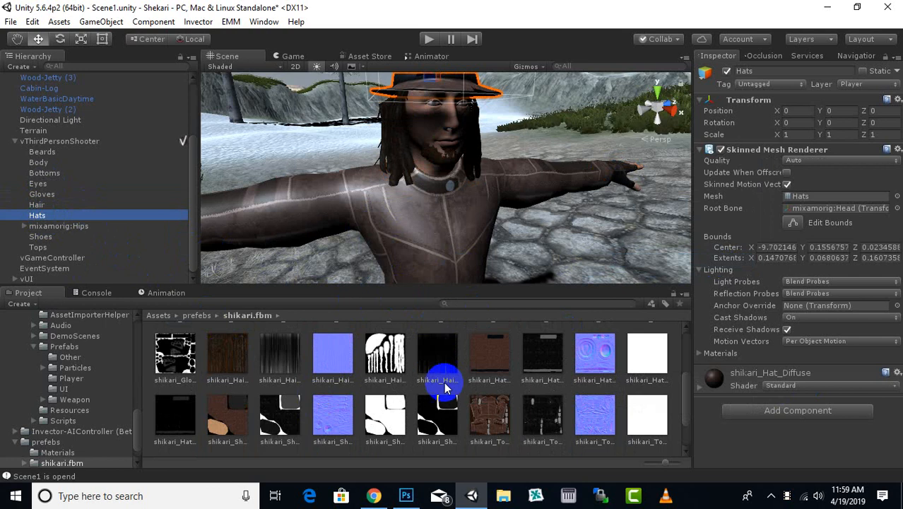
scroll(495, 417, down, 2)
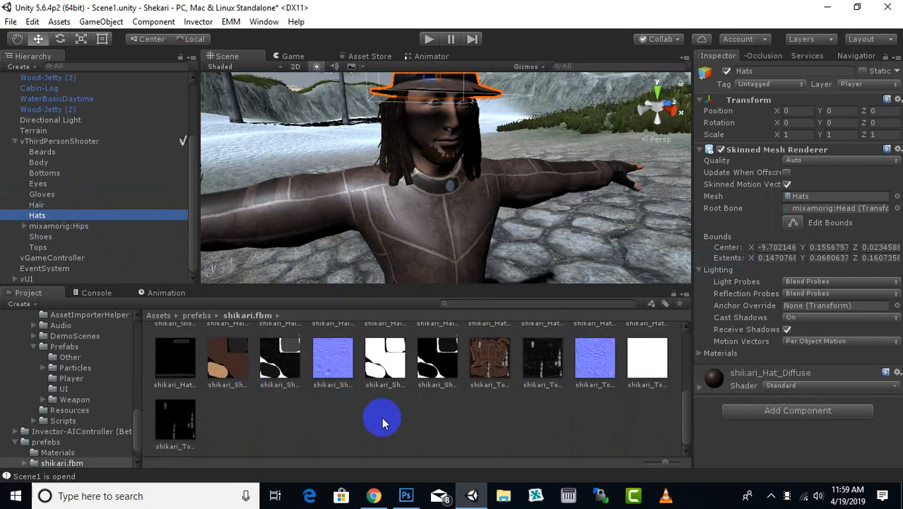
scroll(381, 422, up, 3)
drag(51, 215, 53, 218)
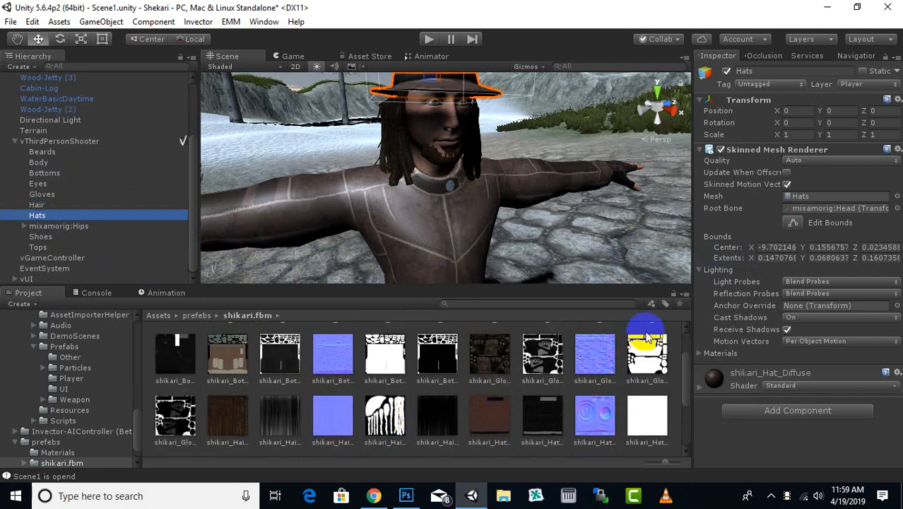
click(802, 386)
mouse_move(792, 261)
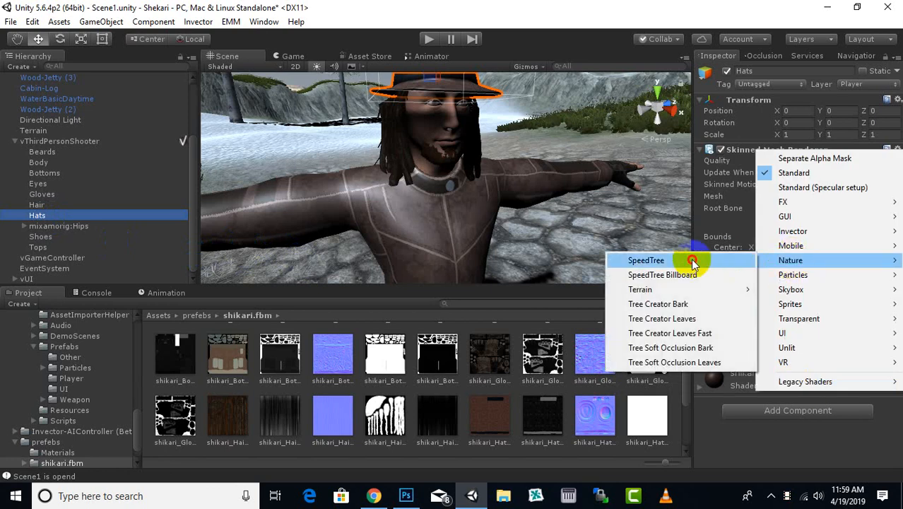
click(694, 263)
Apply the shikari_Shoes_Diffuse texture to the Shoes mesh and set its material's shader to Nature/SpeedTree.
click(38, 237)
scroll(407, 396, down, 2)
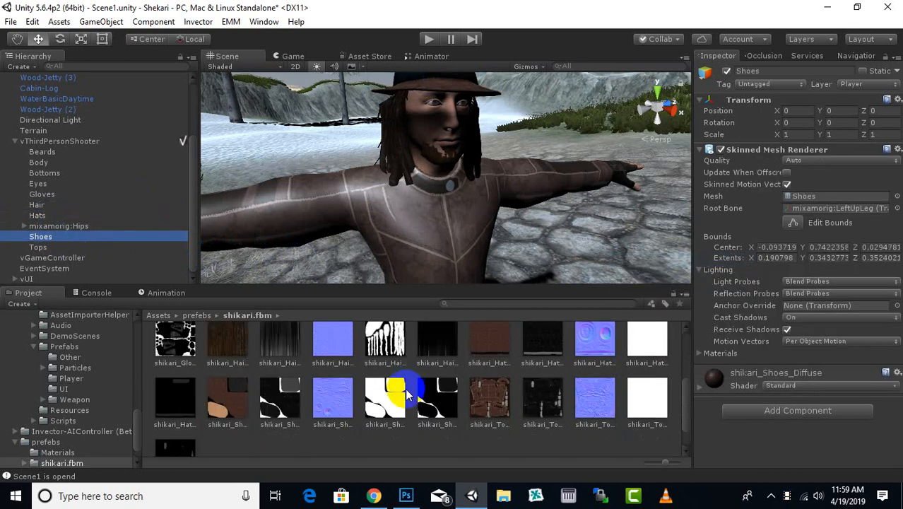
drag(408, 396, 79, 259)
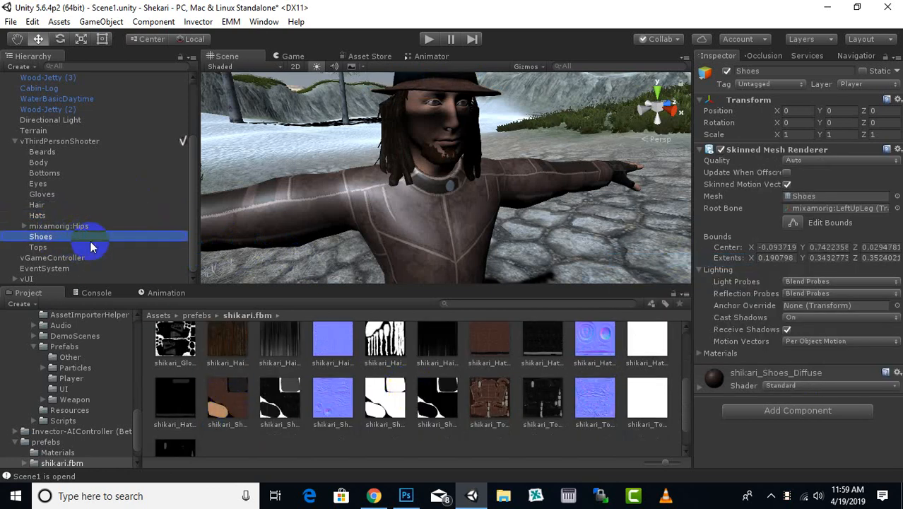
click(799, 386)
mouse_move(788, 262)
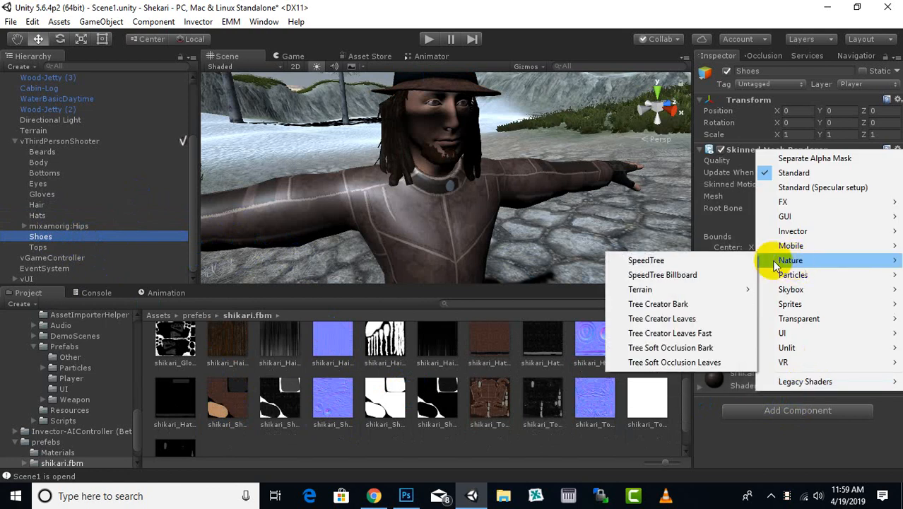
click(646, 260)
Apply the shikari_Top_Diffuse texture to the Tops mesh and set its material's shader to Nature/SpeedTree.
click(36, 247)
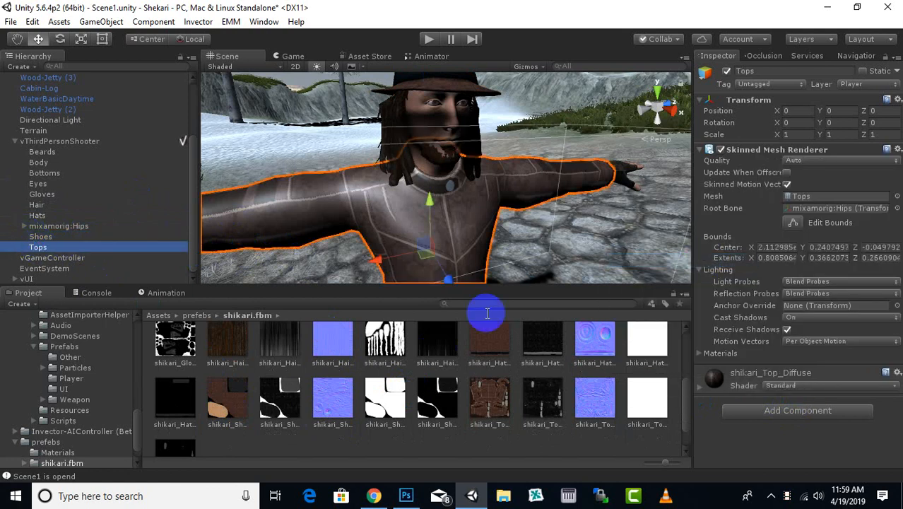
scroll(500, 391, down, 2)
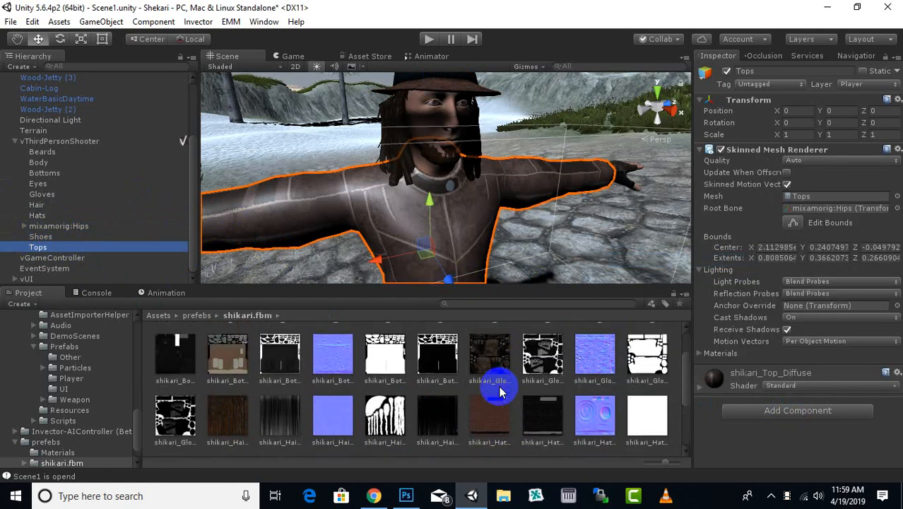
drag(490, 359, 101, 246)
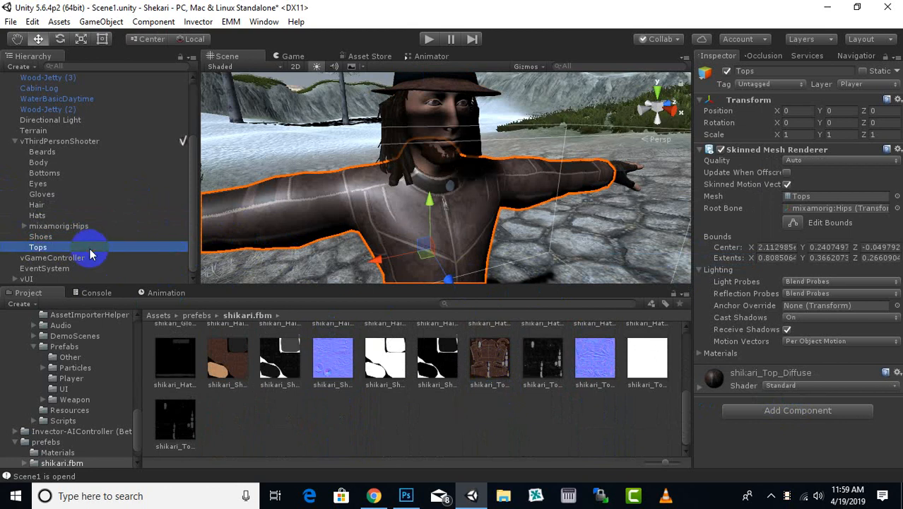
click(786, 383)
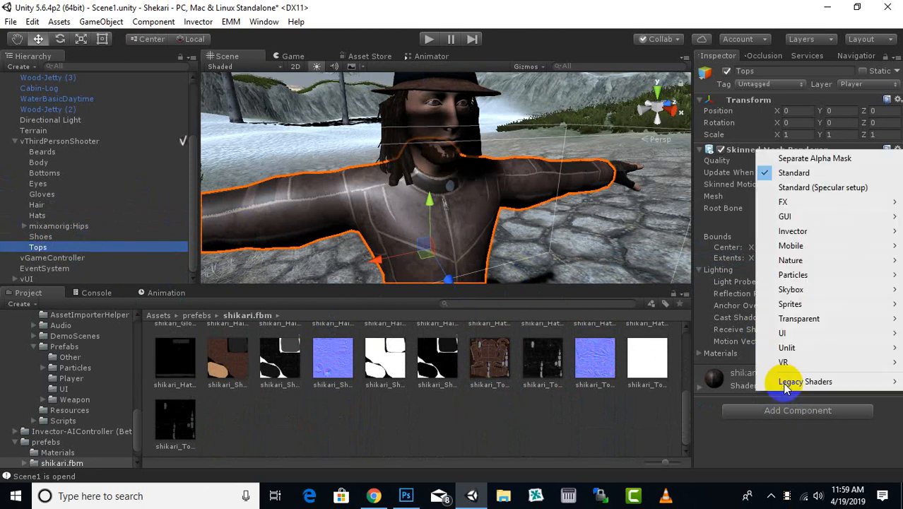
mouse_move(783, 278)
click(723, 259)
Examine the textured character from its jacket down to its trousers and shoes, and as a whole.
scroll(440, 200, down, 4)
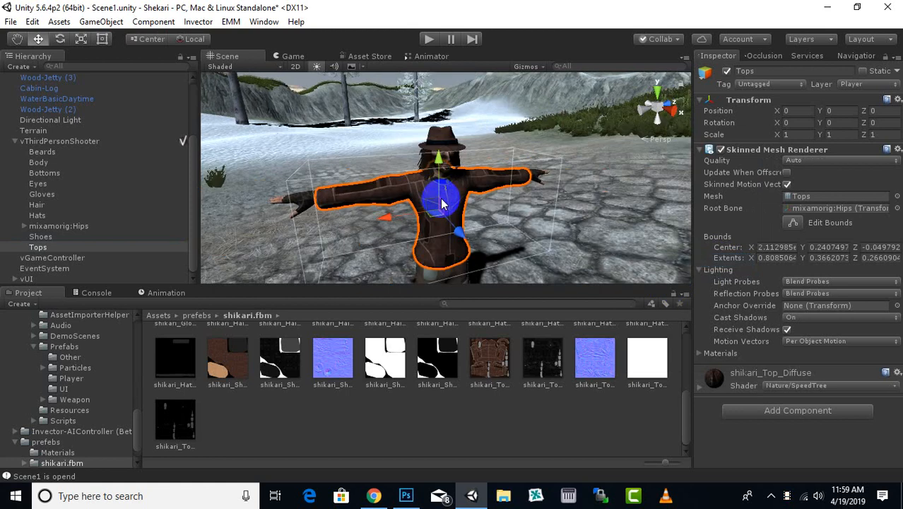
middle_drag(514, 243, 486, 195)
scroll(427, 190, up, 5)
scroll(464, 214, down, 3)
scroll(466, 215, down, 8)
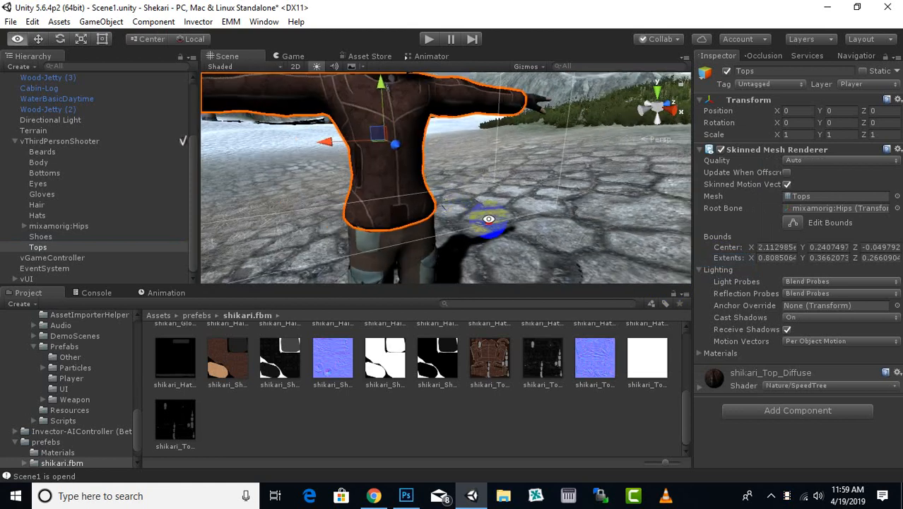
middle_drag(577, 253, 551, 210)
scroll(523, 219, up, 5)
middle_drag(497, 229, 532, 217)
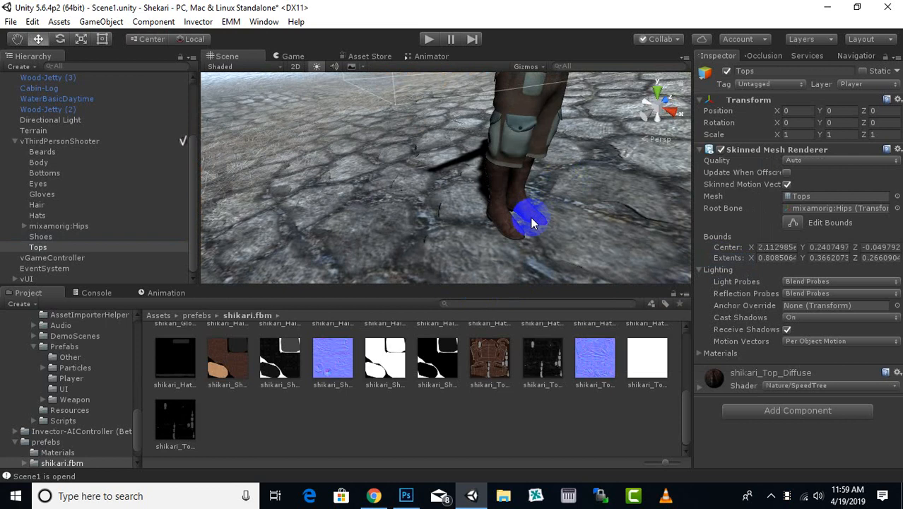
scroll(530, 217, down, 3)
alt+drag(515, 225, 490, 243)
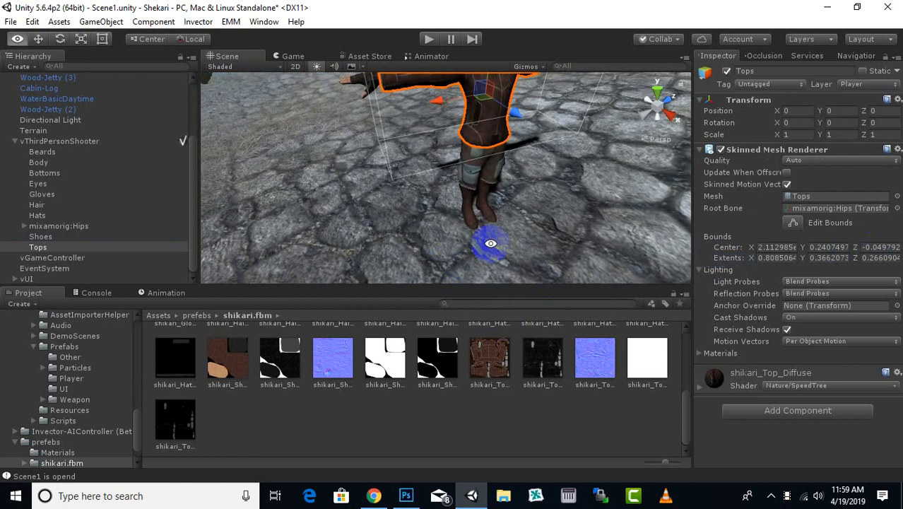
scroll(504, 227, down, 5)
middle_drag(472, 178, 475, 206)
Test-play the scene, read the console messages against the vThirdPersonShooter instance, and stop the playback.
click(428, 41)
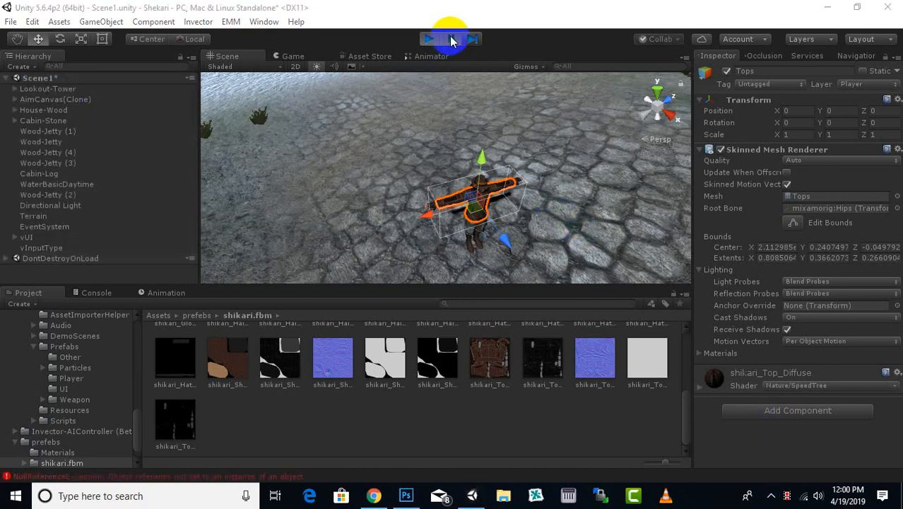
click(217, 476)
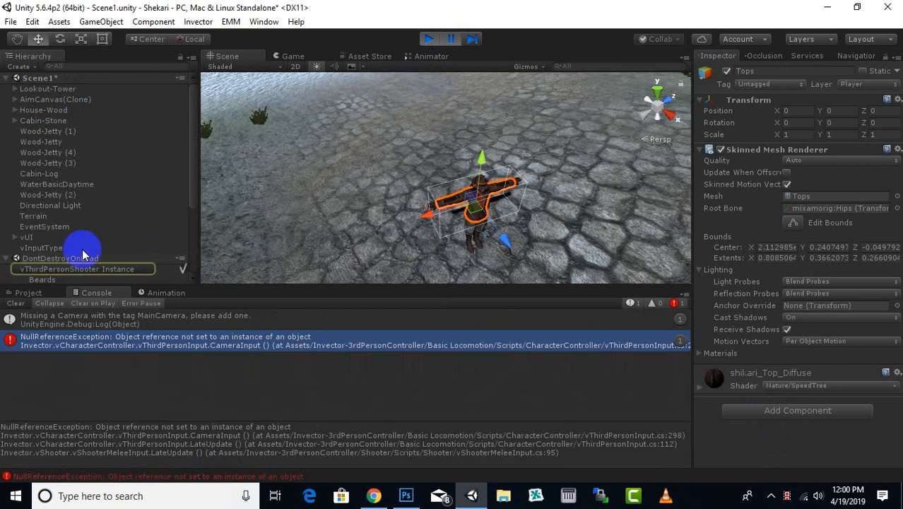
scroll(89, 245, down, 3)
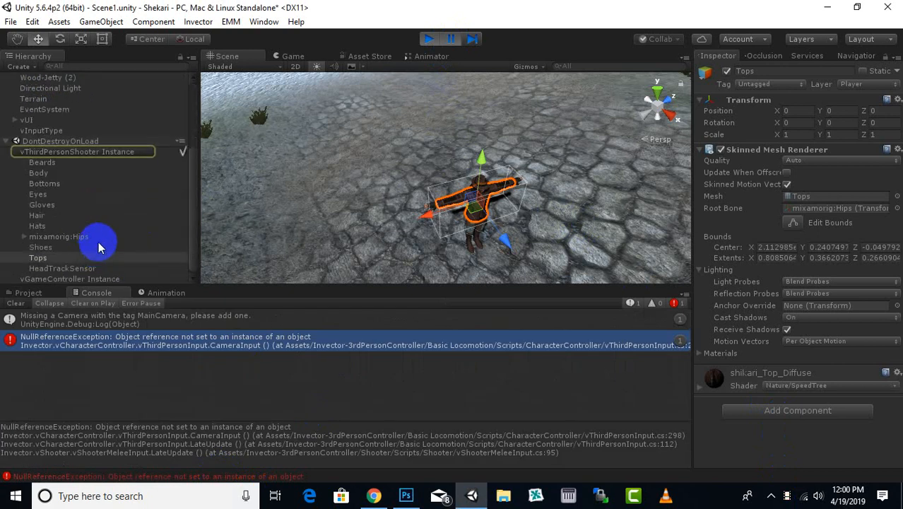
click(120, 154)
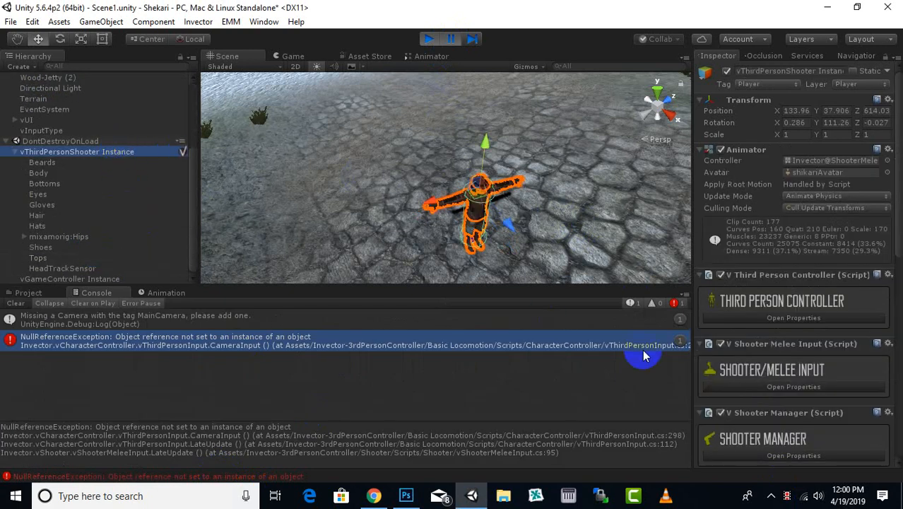
click(675, 302)
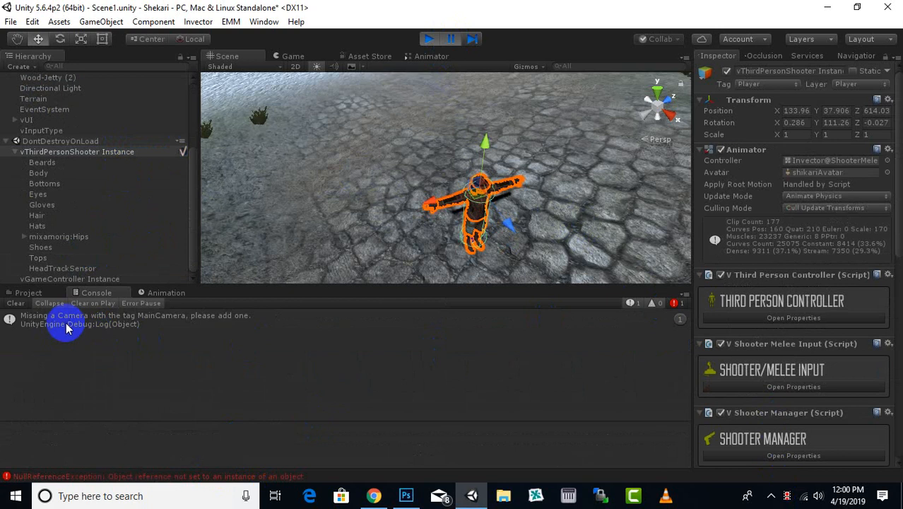
click(159, 322)
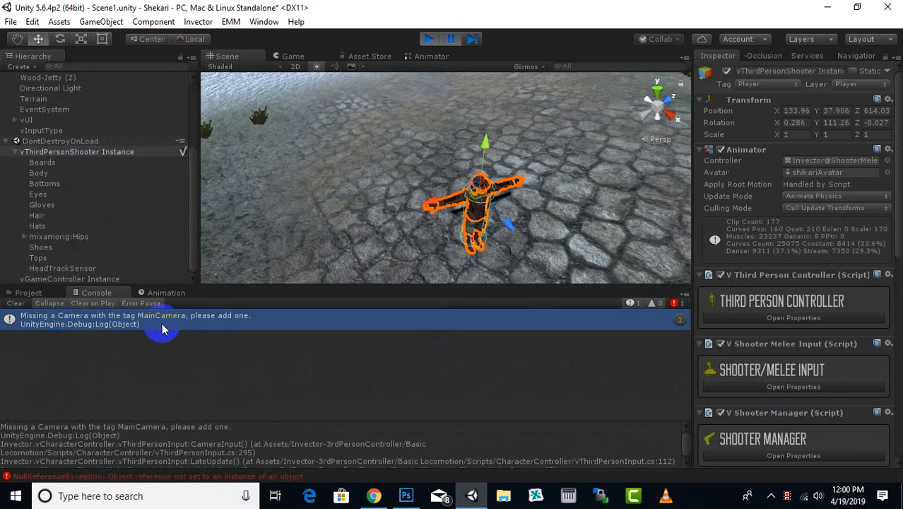
scroll(98, 278, up, 3)
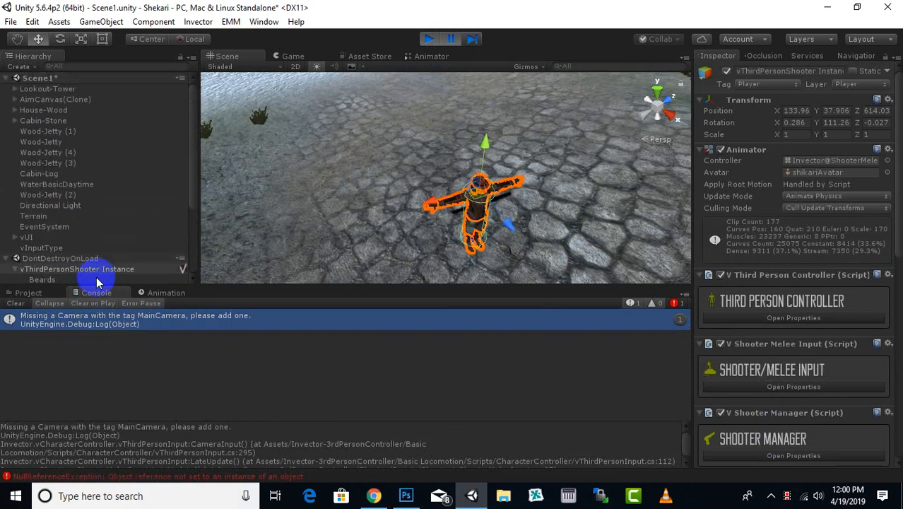
scroll(96, 282, down, 3)
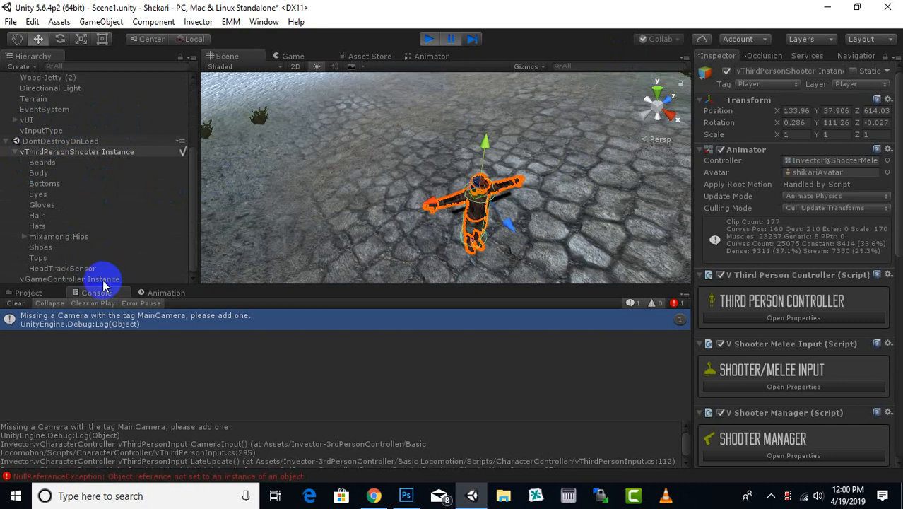
click(425, 41)
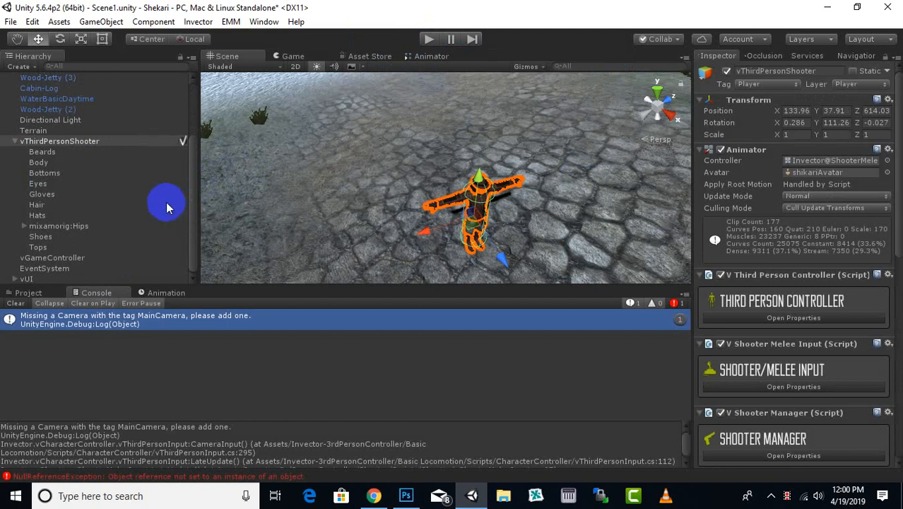
Collapse the vThirdPersonShooter object's children, and clear the console before returning to the shikari.fbm assets.
scroll(167, 207, up, 4)
scroll(167, 207, down, 4)
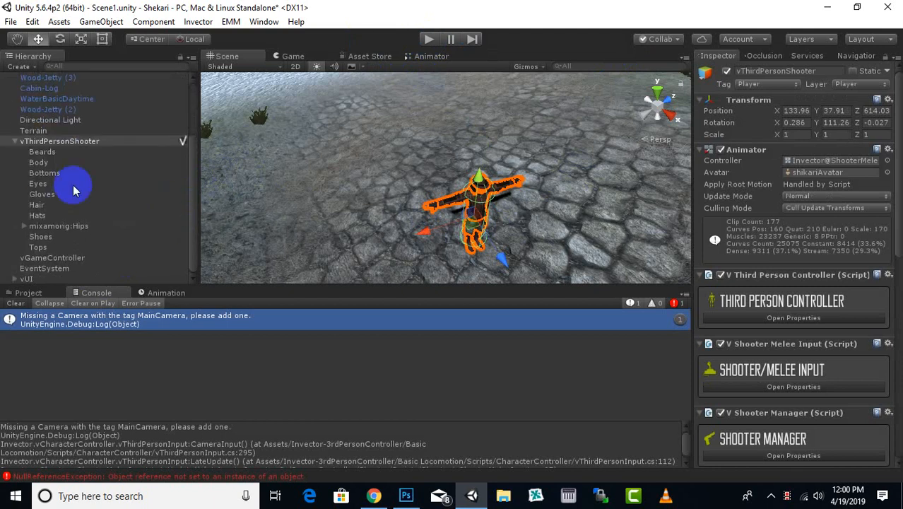
click(15, 142)
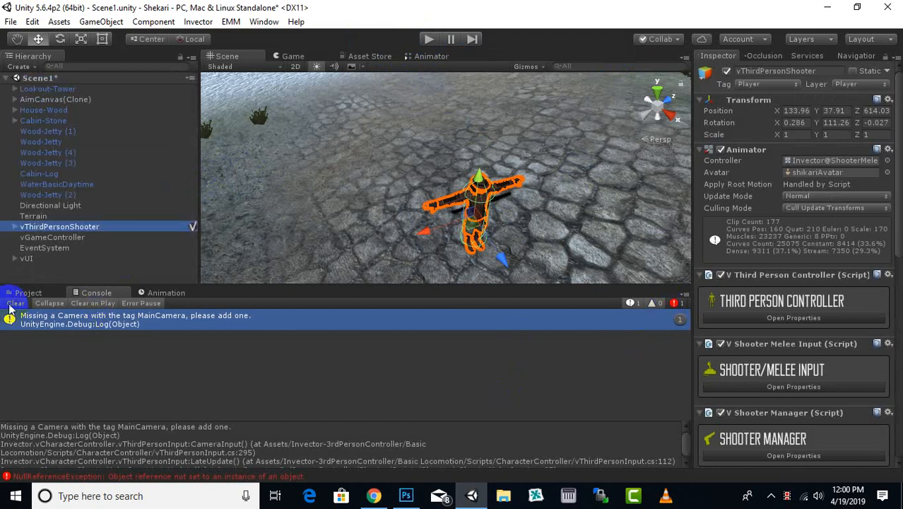
click(26, 292)
scroll(511, 163, down, 3)
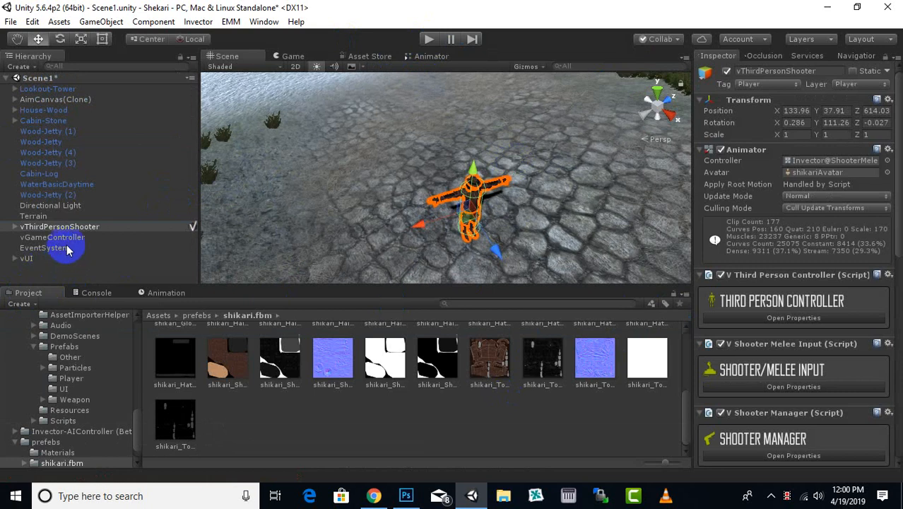
Return the project browser to the root Assets folder and clear the current selection.
click(198, 316)
click(159, 316)
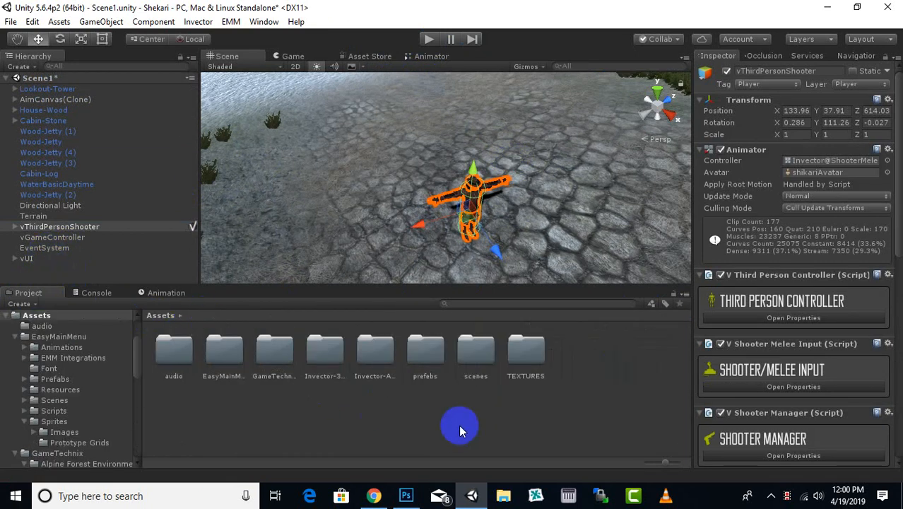
click(372, 357)
click(324, 357)
click(327, 426)
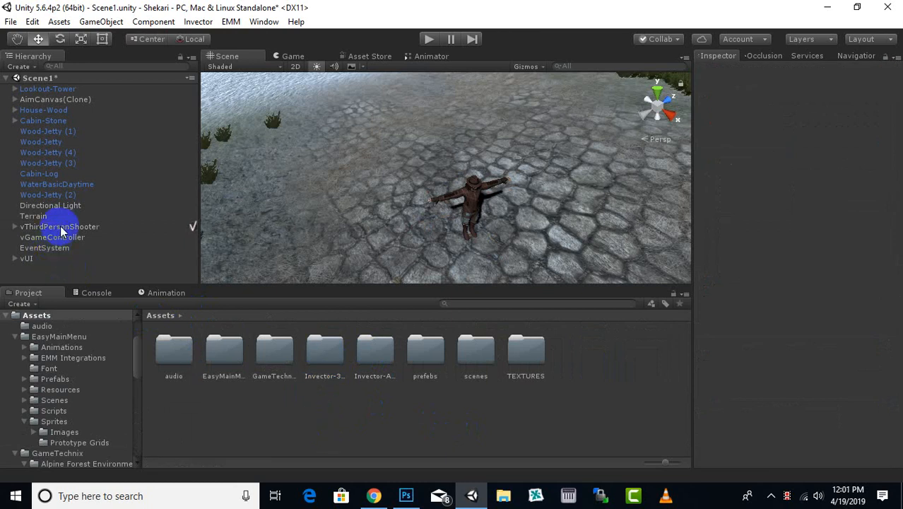
Look through Invector-3rdPersonController's Shooter prefabs, including the Other and UI folders, and return to the root Assets folder.
click(209, 22)
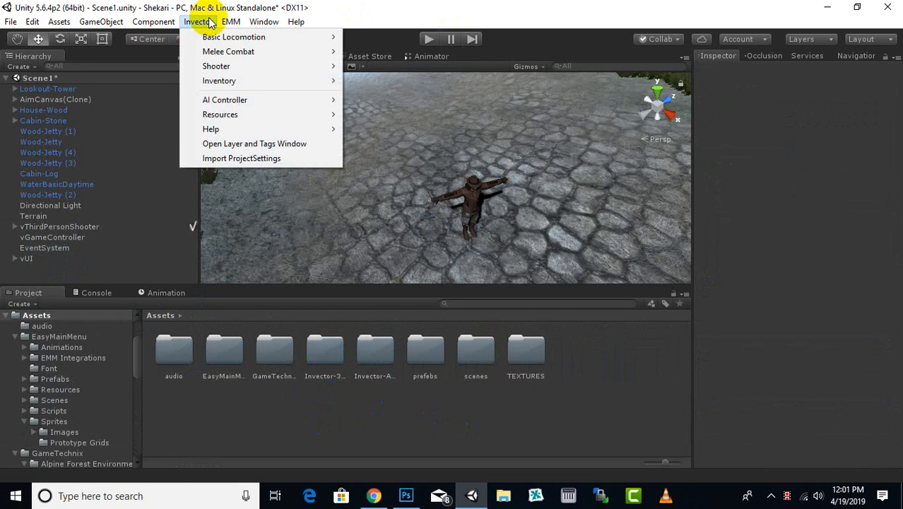
click(324, 348)
double_click(324, 348)
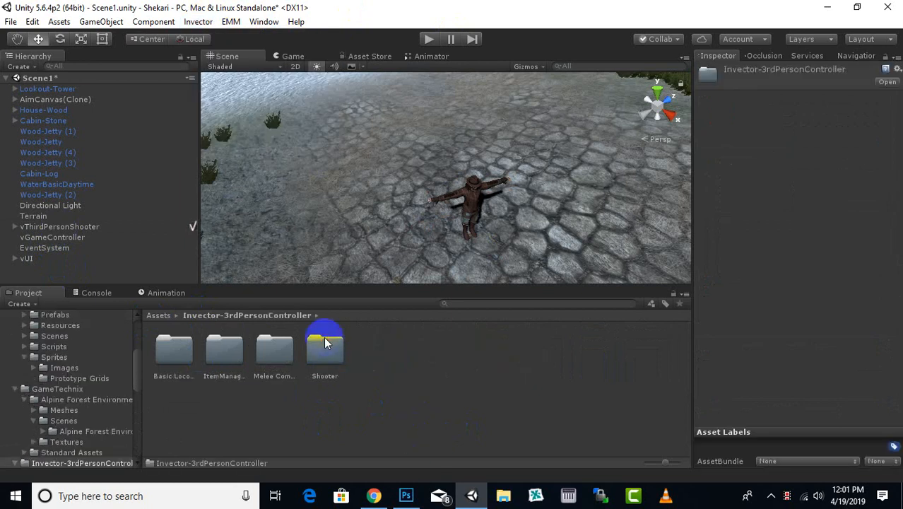
double_click(324, 350)
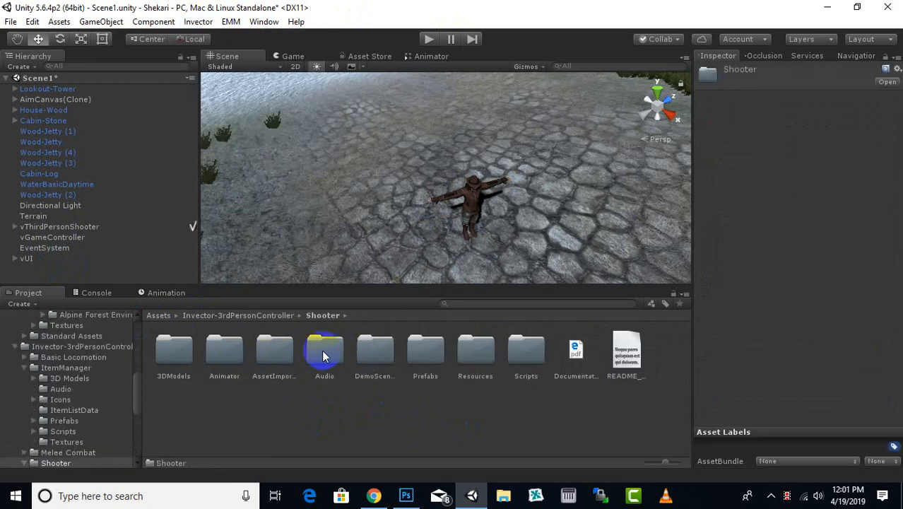
click(269, 363)
click(420, 359)
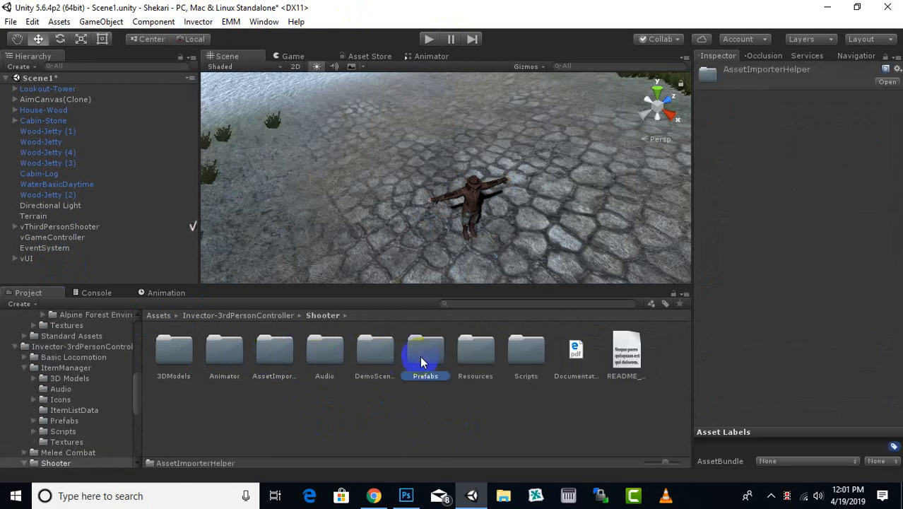
double_click(419, 360)
click(190, 358)
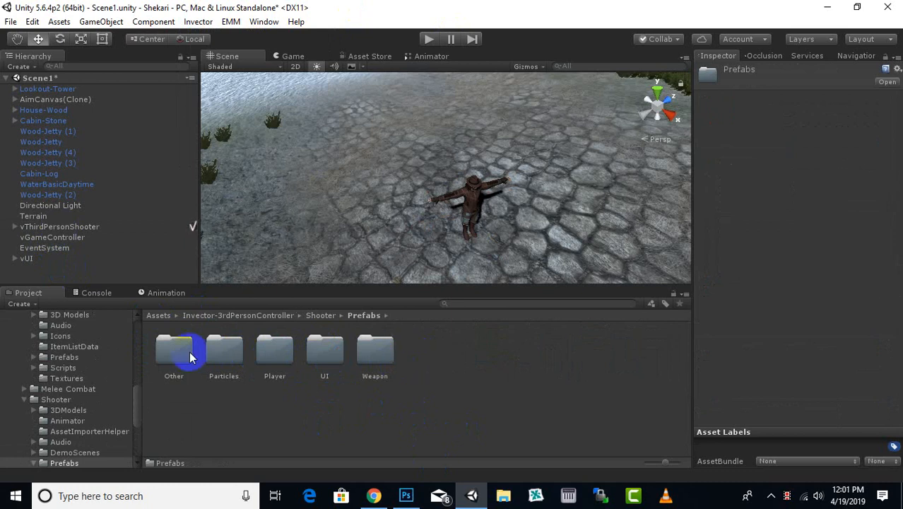
double_click(188, 357)
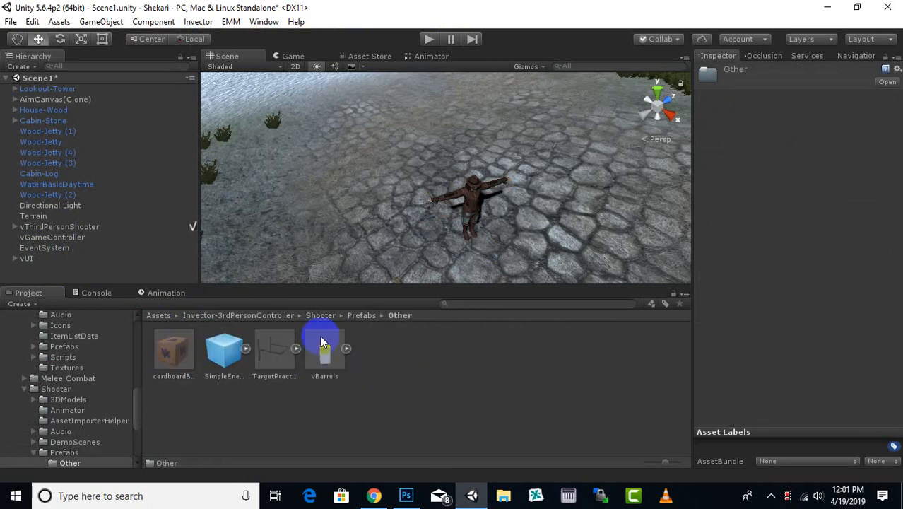
click(359, 316)
double_click(323, 344)
click(325, 316)
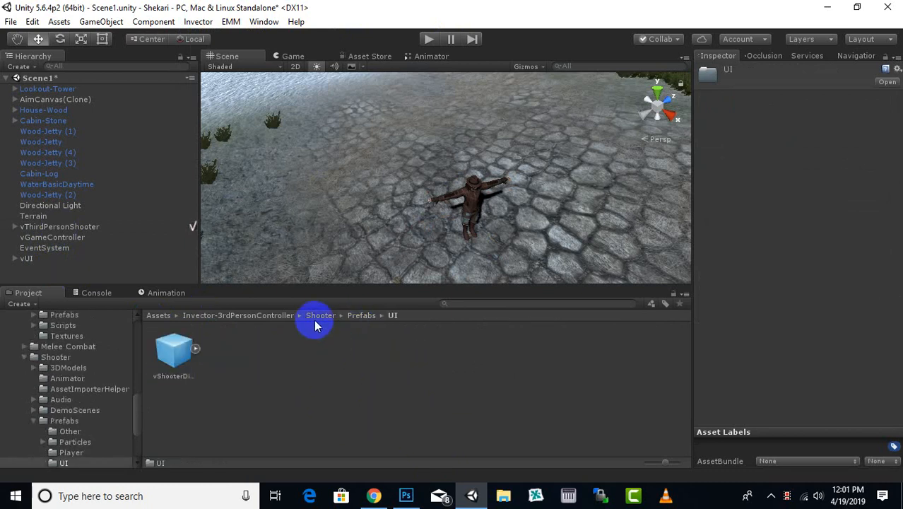
click(268, 316)
click(152, 316)
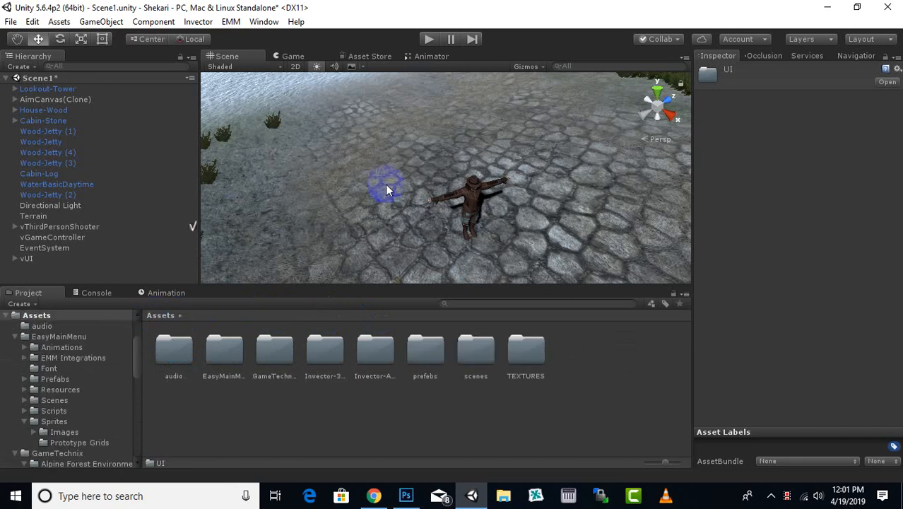
Start creating an Invector melee controller with AI - CivilianPassive as its FBX model.
click(205, 22)
mouse_move(217, 53)
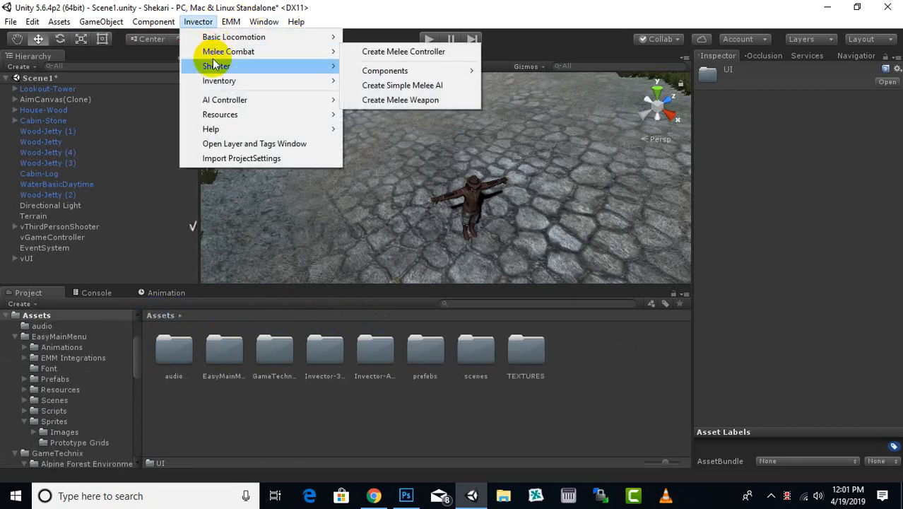
mouse_move(308, 68)
mouse_move(289, 53)
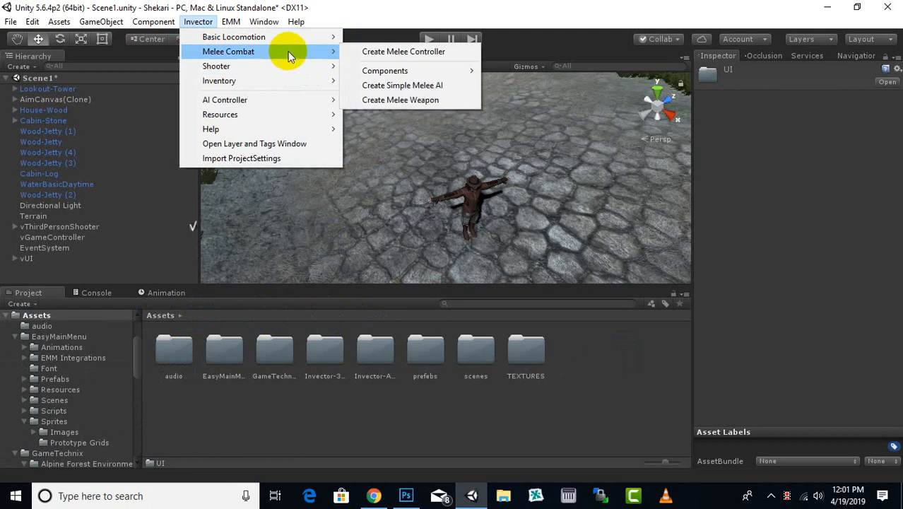
click(372, 57)
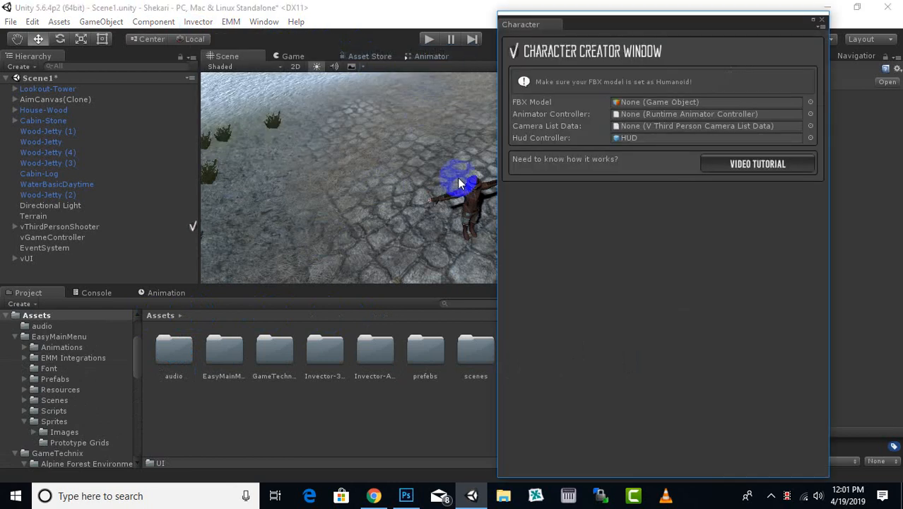
click(810, 102)
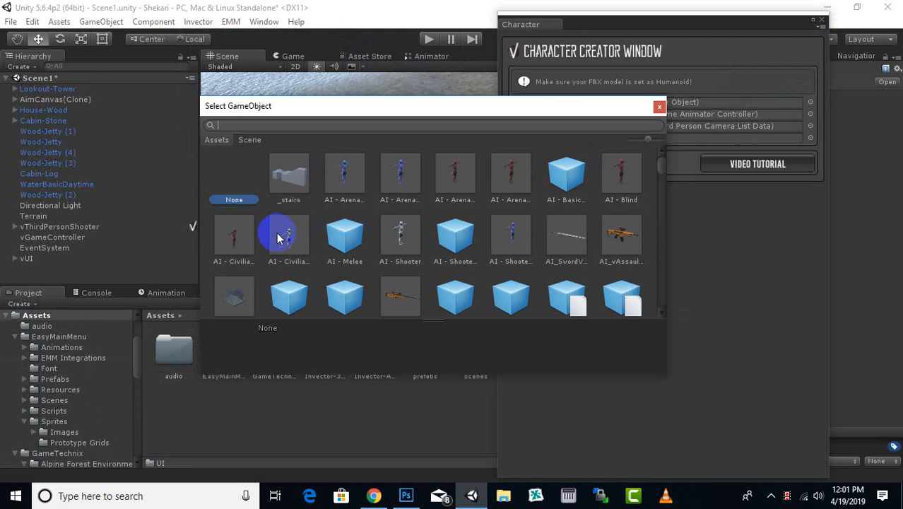
double_click(275, 239)
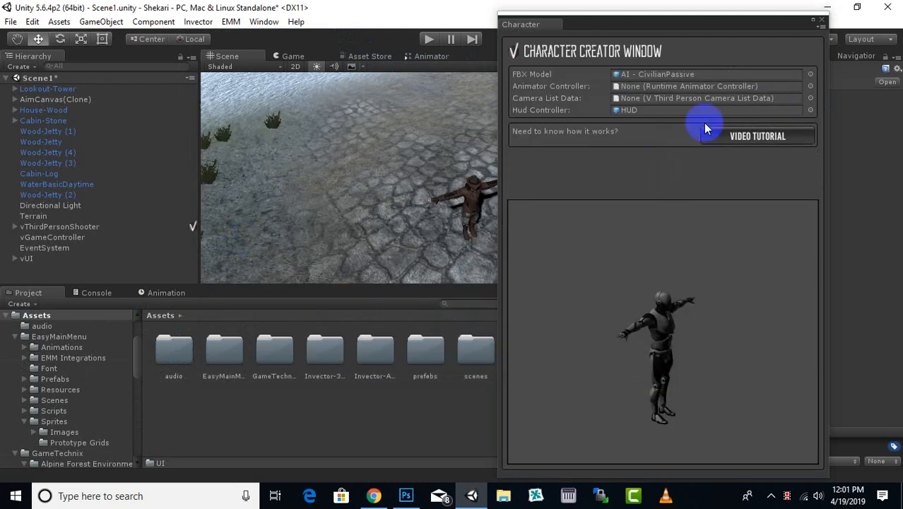
Assign Invector@AI_MeleeCombat as the character's animator controller and vShooterOnly@CameraState as its camera list data.
click(811, 86)
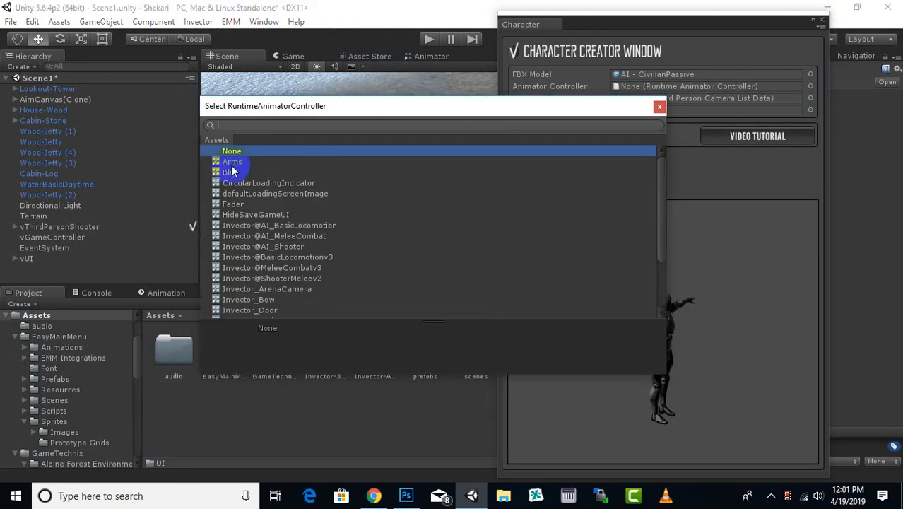
double_click(297, 236)
click(811, 98)
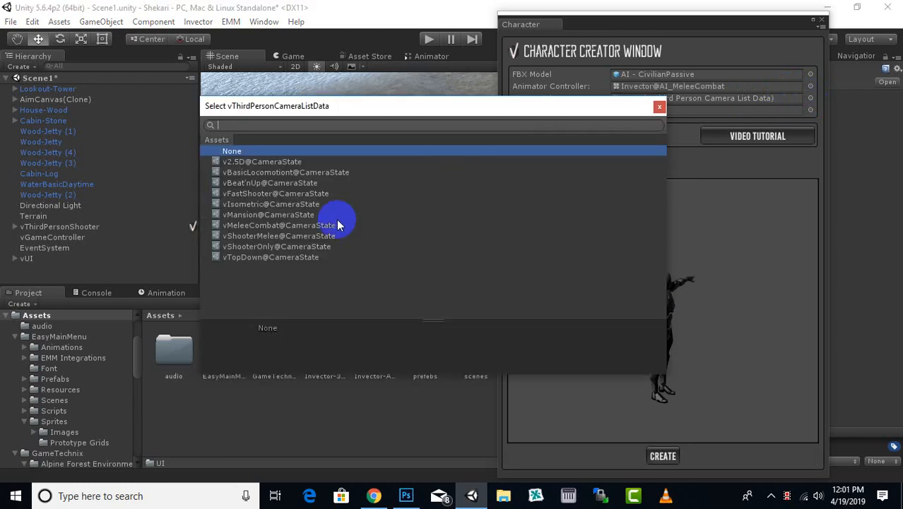
click(260, 227)
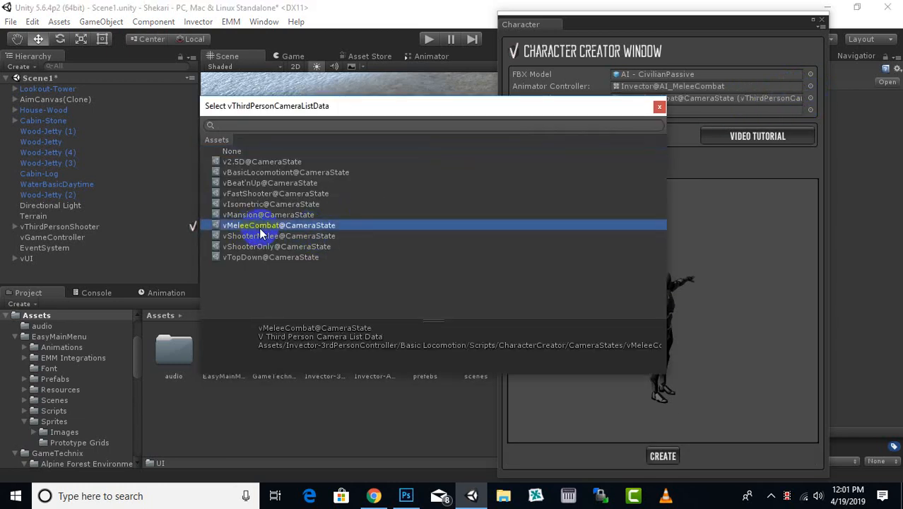
click(258, 237)
click(253, 246)
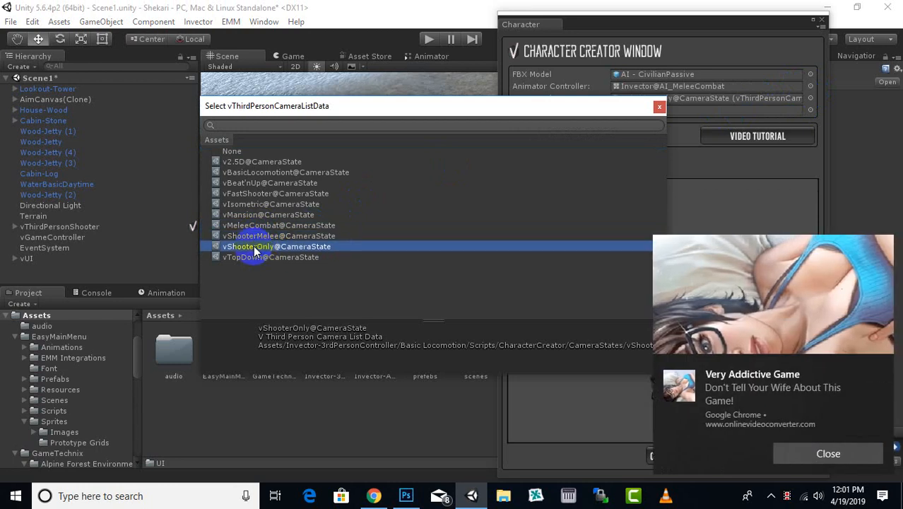
click(253, 246)
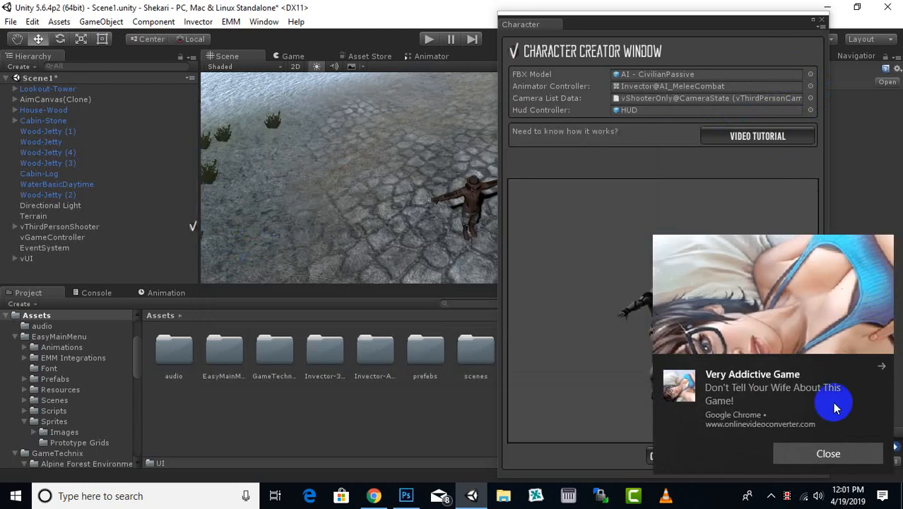
Dismiss the browser notification, create the melee character, and close the Character Creator window.
click(822, 456)
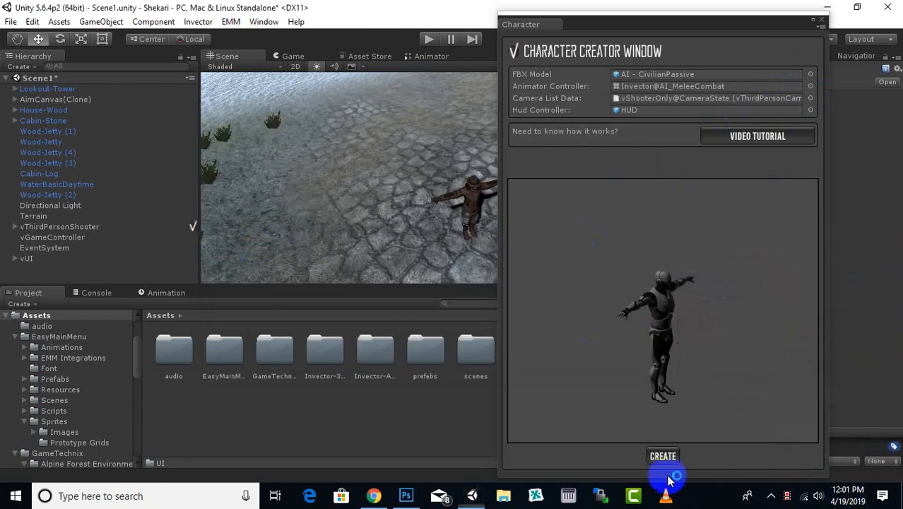
click(665, 457)
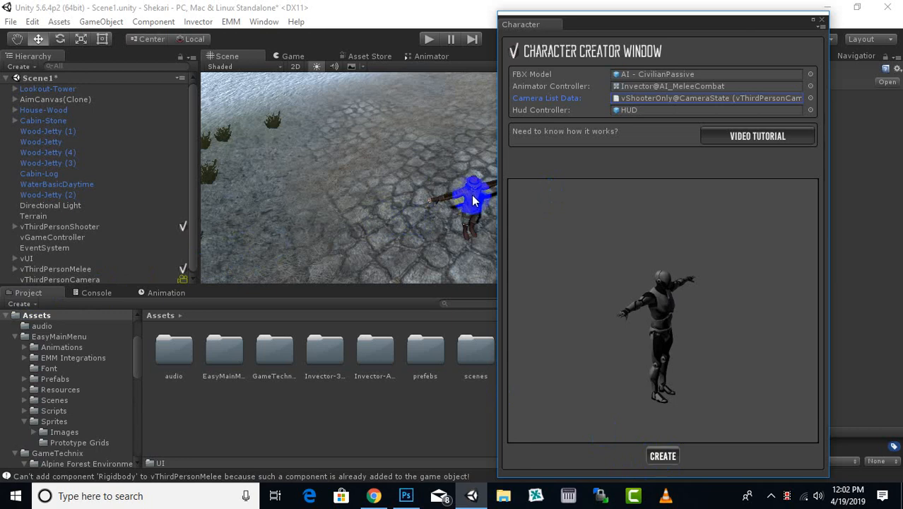
drag(641, 28, 629, 29)
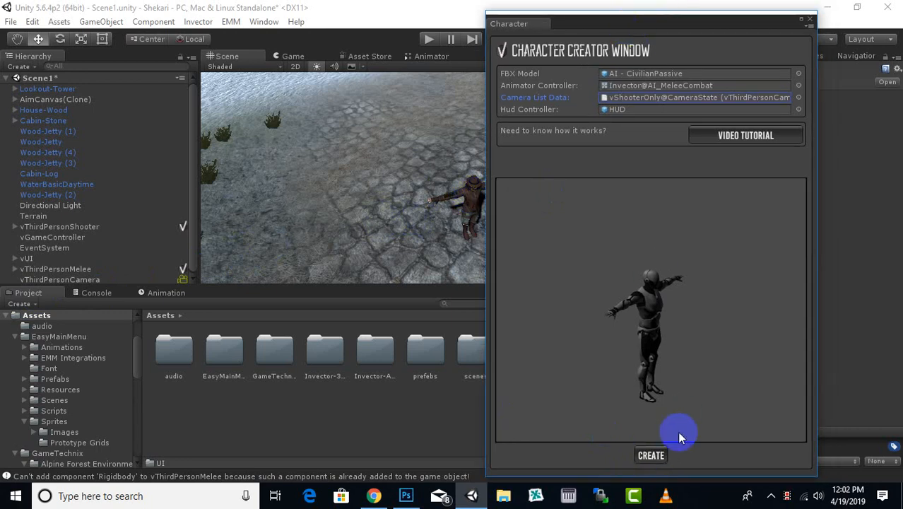
click(812, 23)
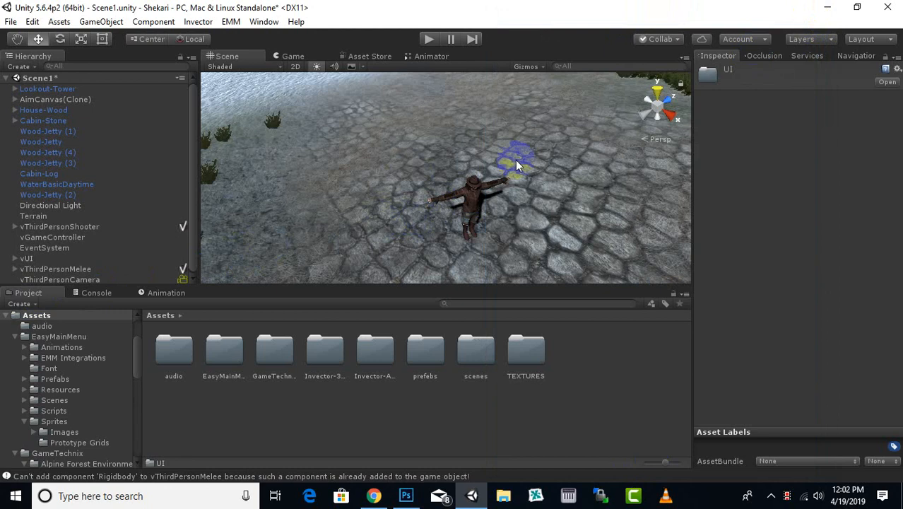
Delete the vThirdPersonMelee character from the scene, keeping vThirdPersonCamera selected.
click(73, 269)
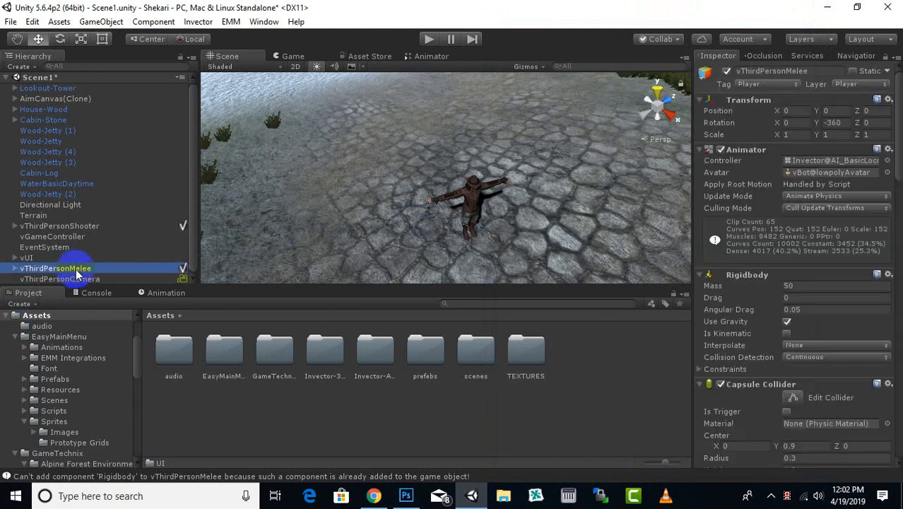
key(Delete)
click(77, 269)
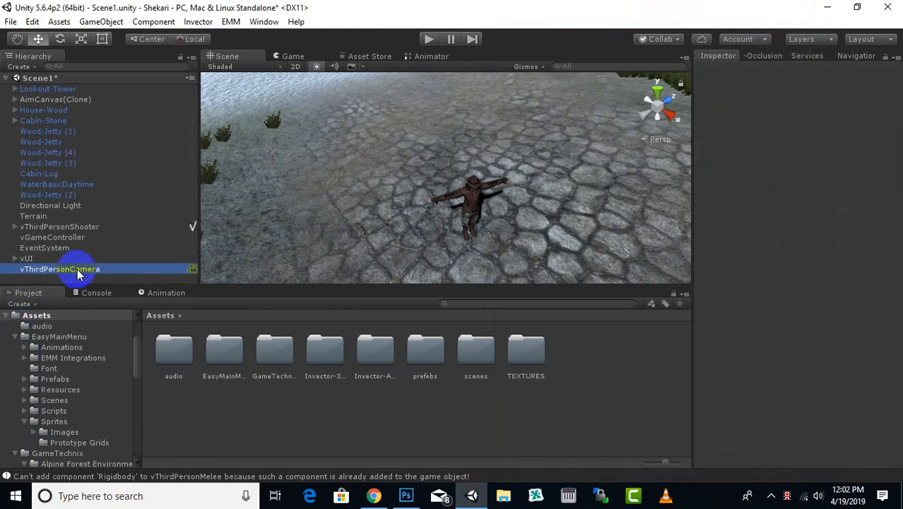
scroll(499, 240, down, 3)
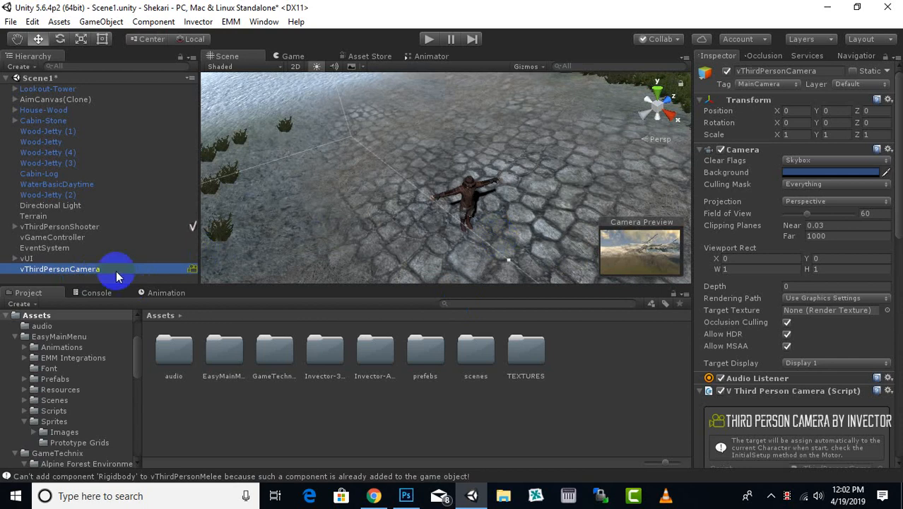
Rename the vThirdPersonShooter object as Shekari.
click(66, 226)
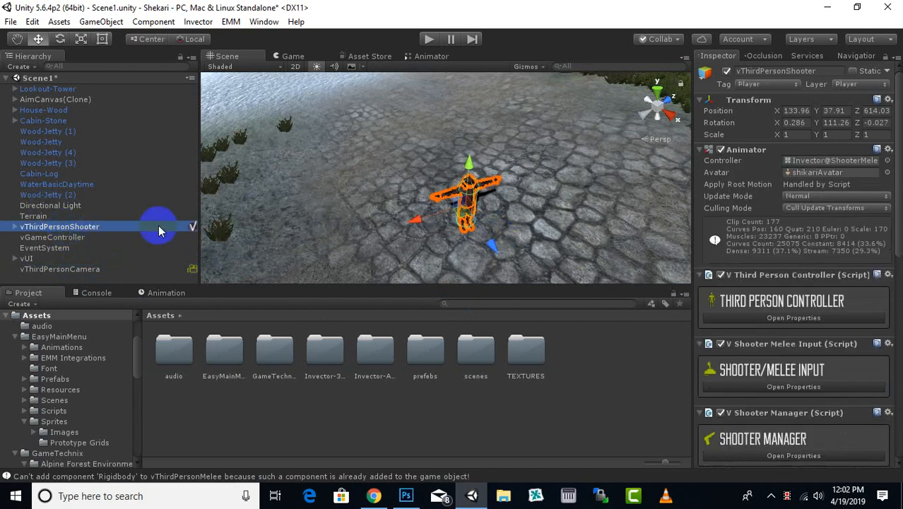
right_click(84, 227)
click(118, 250)
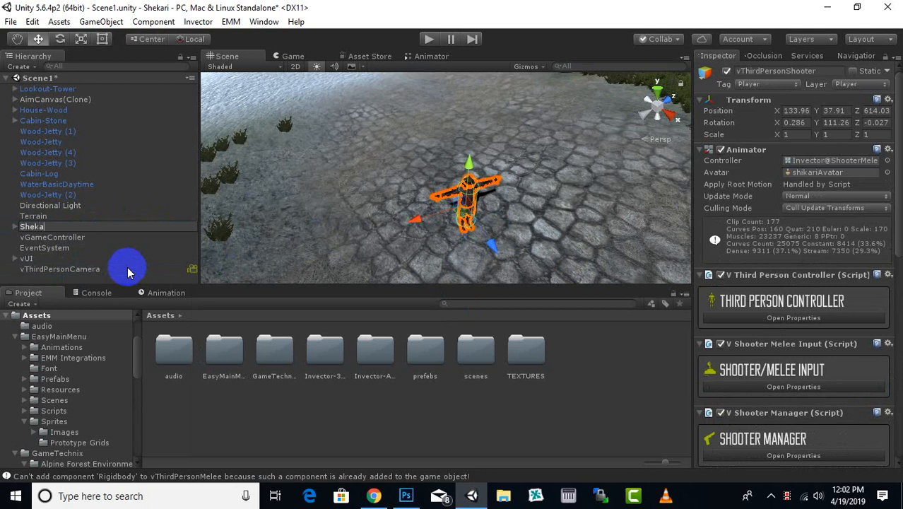
key(Return)
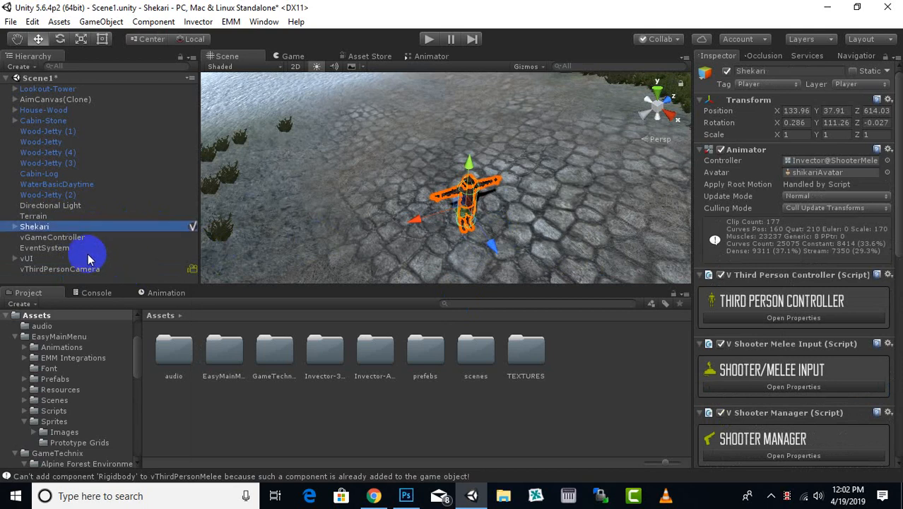
Copy Shekari's transform values onto vThirdPersonCamera and move the camera back and up behind the character.
click(888, 99)
click(832, 161)
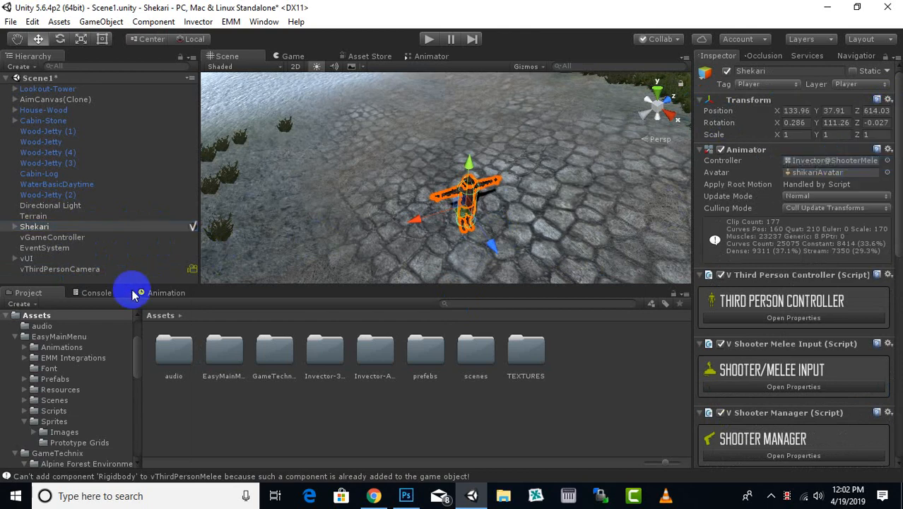
click(71, 269)
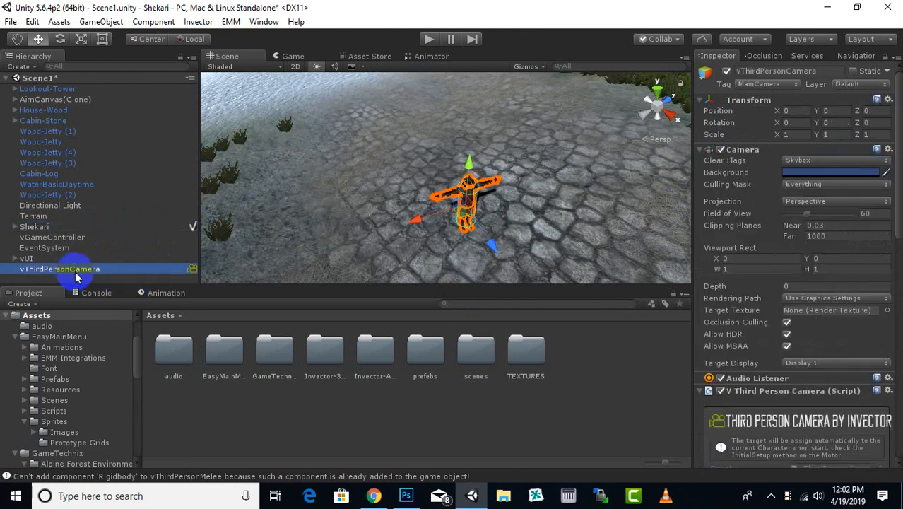
click(888, 100)
click(822, 195)
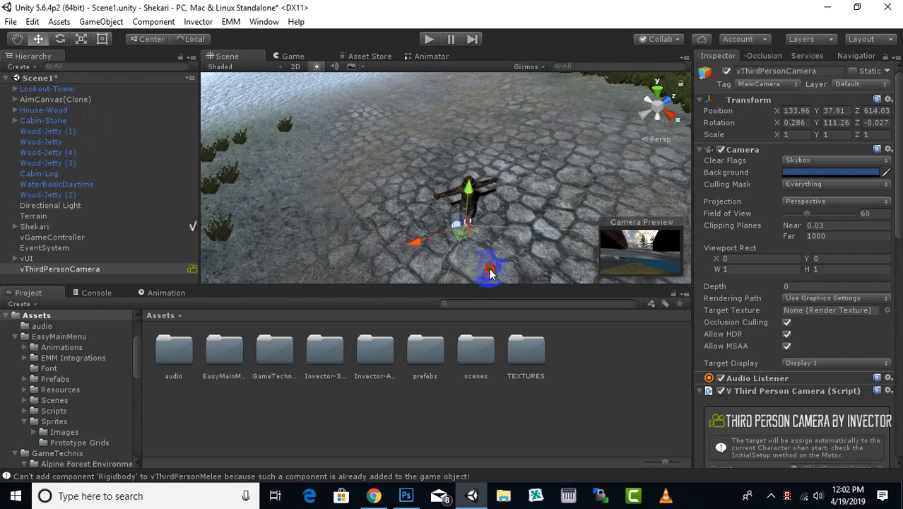
drag(492, 273, 439, 241)
drag(442, 149, 440, 121)
Play the scene and run the Shekari character forward along the stone path to test the camera.
click(427, 38)
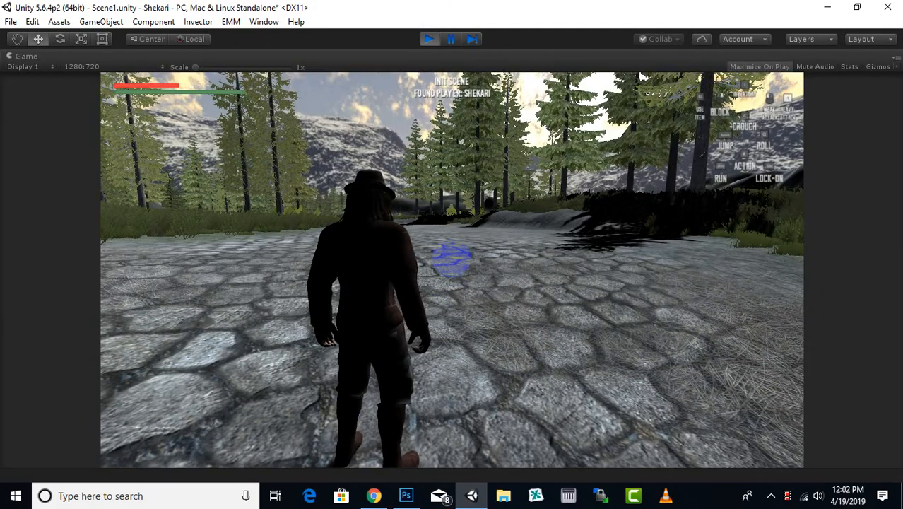
key(w)
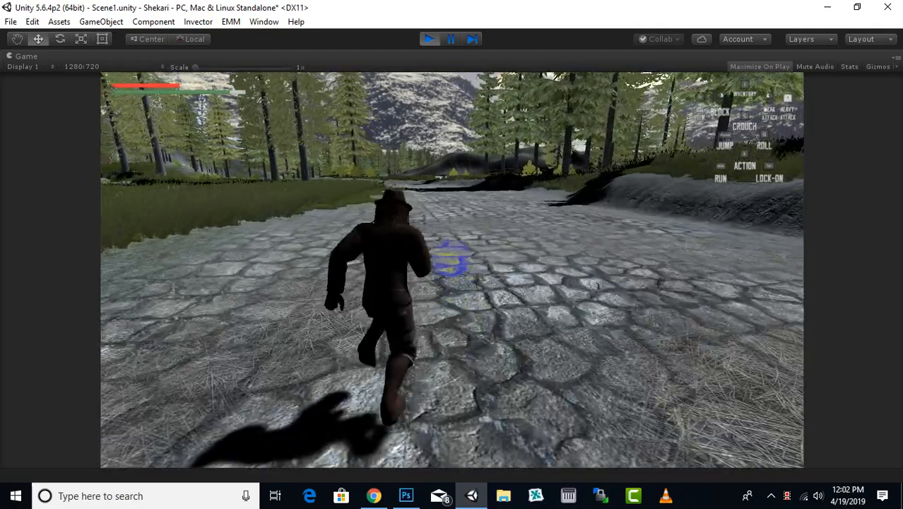
Test Shekari's backward and forward movement and crouching on the stone path, and stop play mode.
key(s)
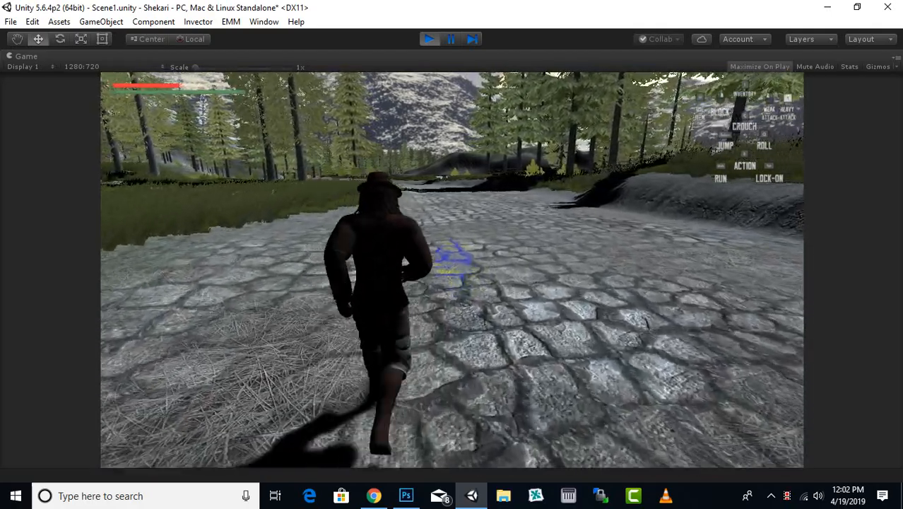
key(c)
key(w)
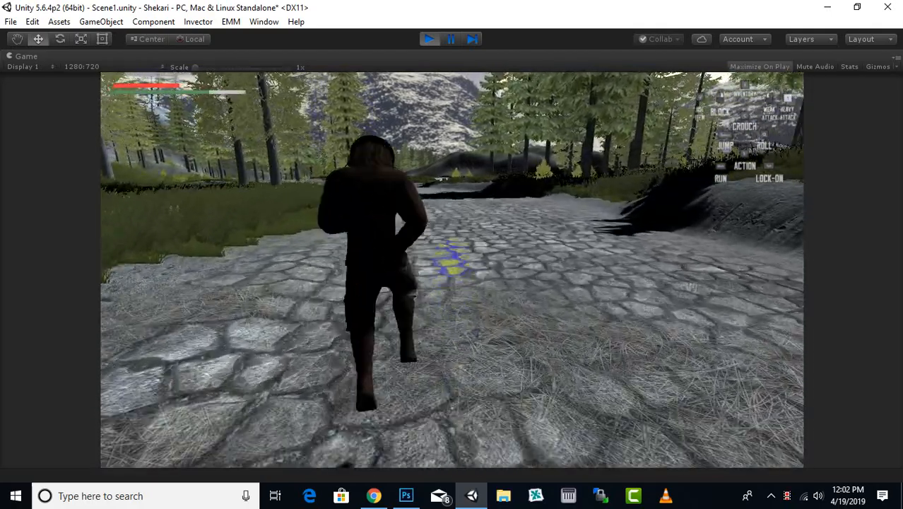
key(w)
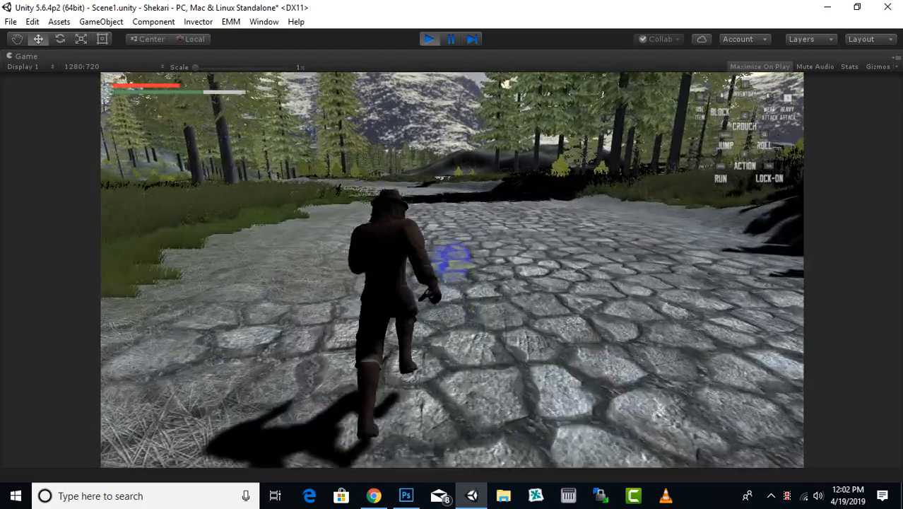
key(c)
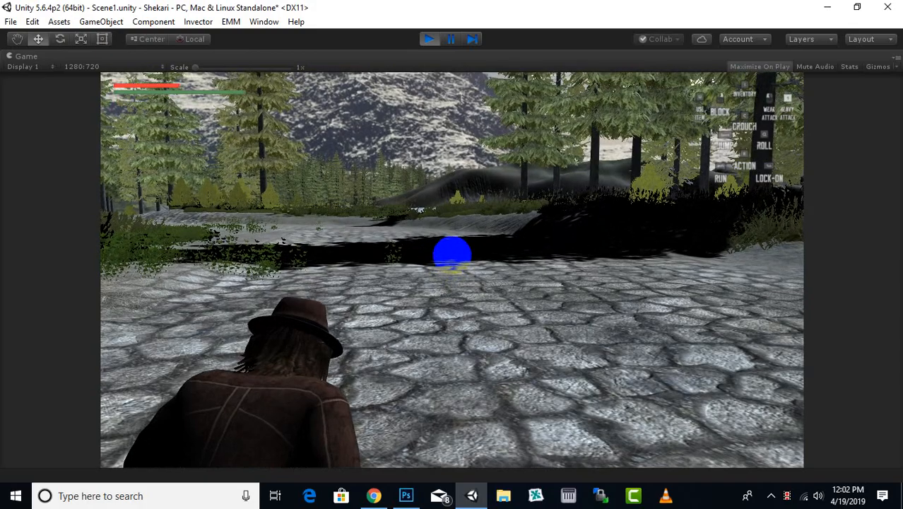
key(c)
key(Escape)
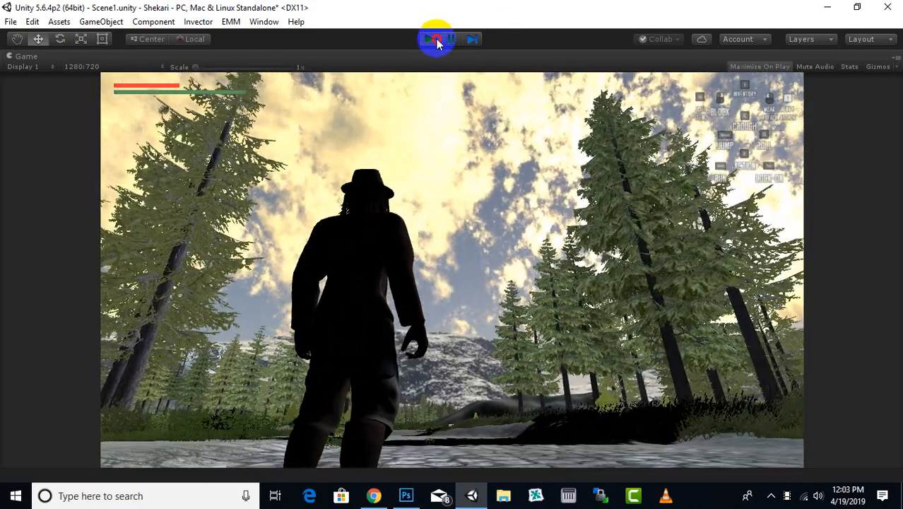
click(429, 39)
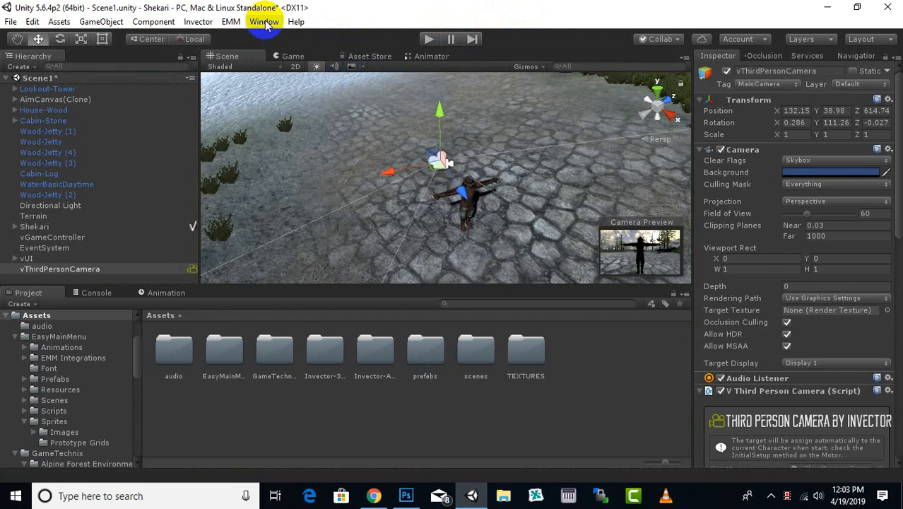
In the scene's lighting settings, set the environment lighting source to Color with a grey ambient color of 7A7A7A.
click(265, 22)
mouse_move(399, 355)
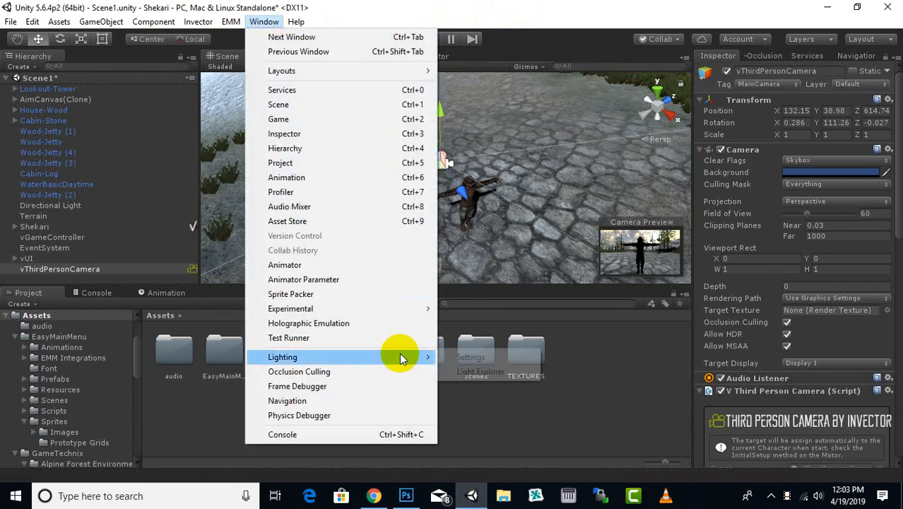
click(470, 358)
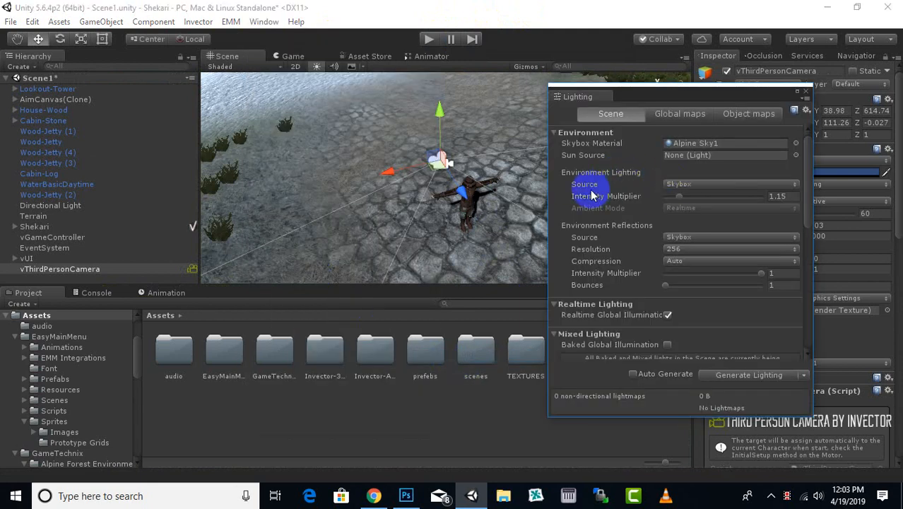
click(684, 186)
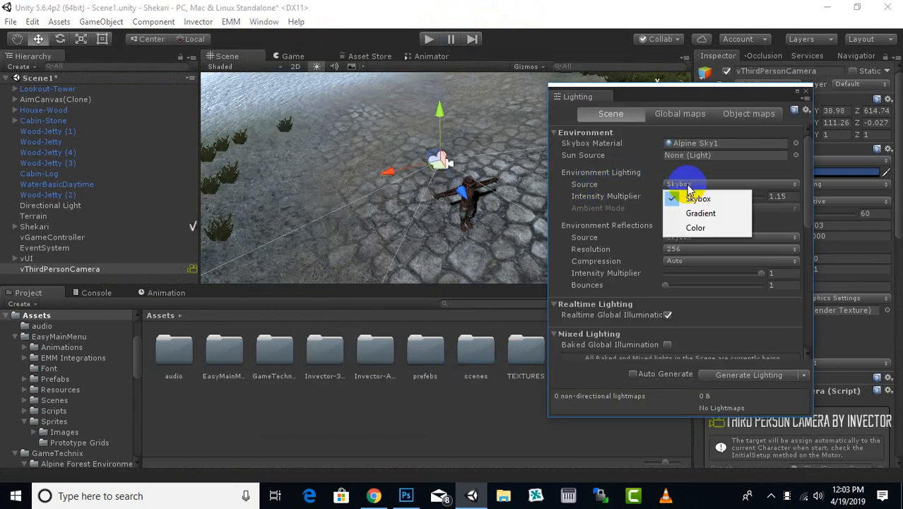
click(695, 228)
click(728, 197)
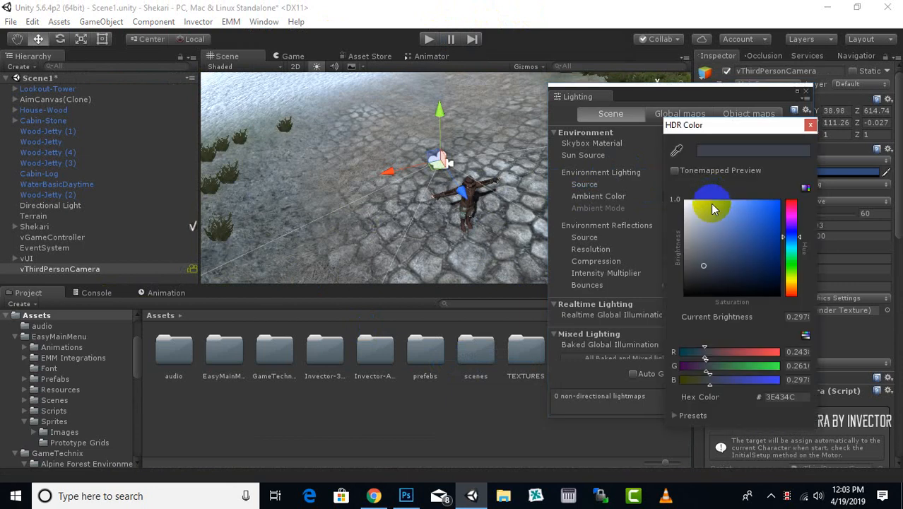
drag(693, 258, 684, 262)
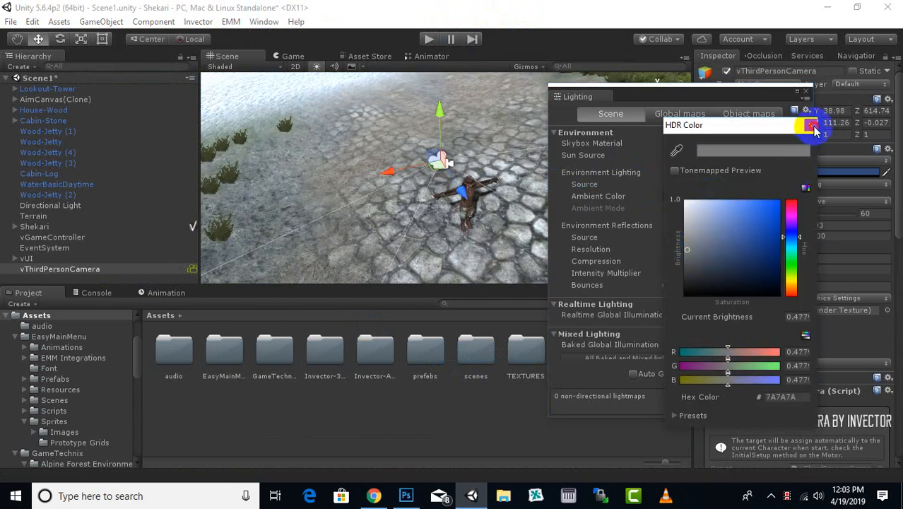
click(811, 126)
click(806, 93)
Play the scene, move Shekari around in several directions to check the character's lighting, and stop play mode.
click(426, 40)
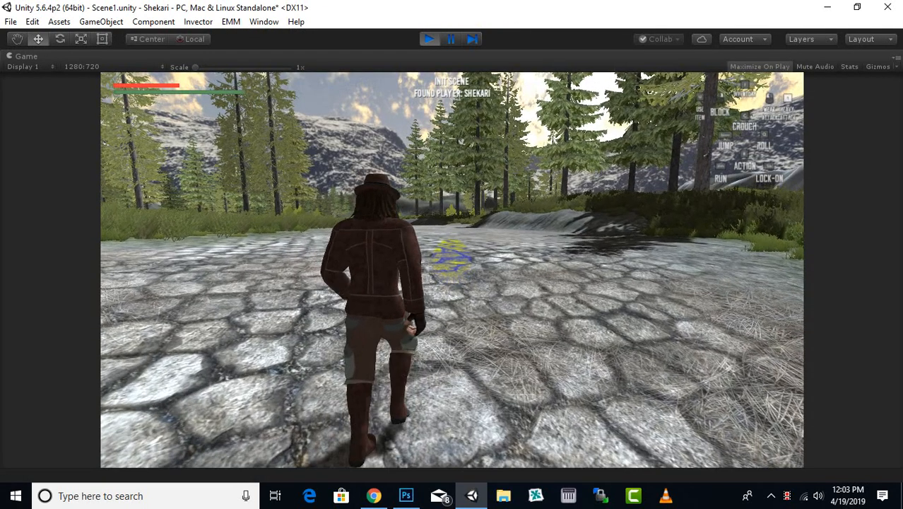
key(s)
key(a)
key(d)
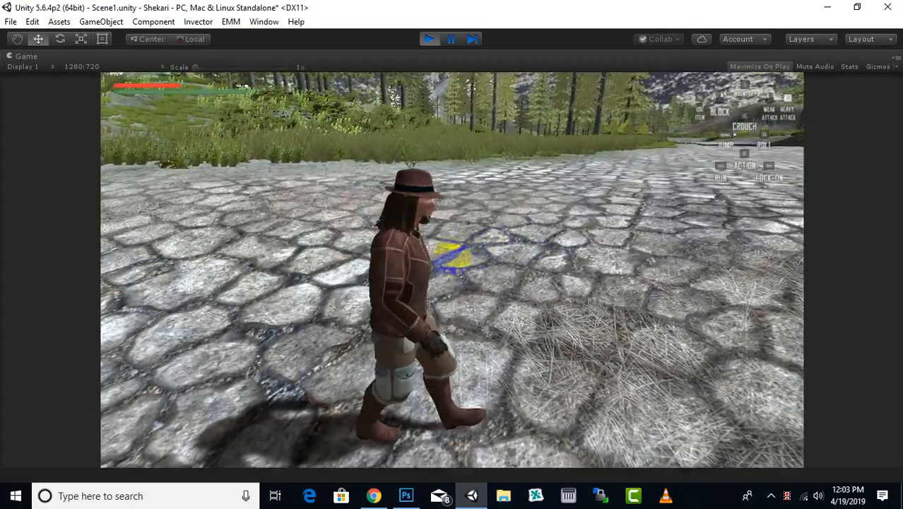
key(w)
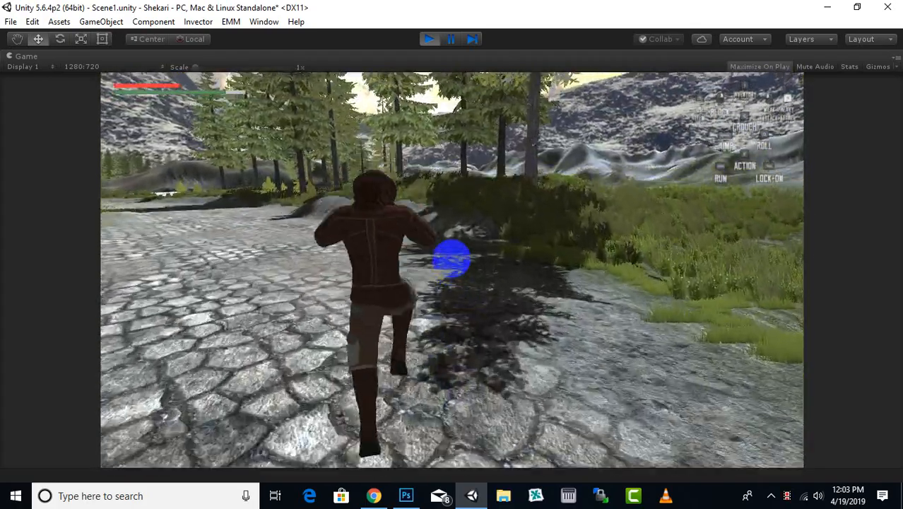
key(q)
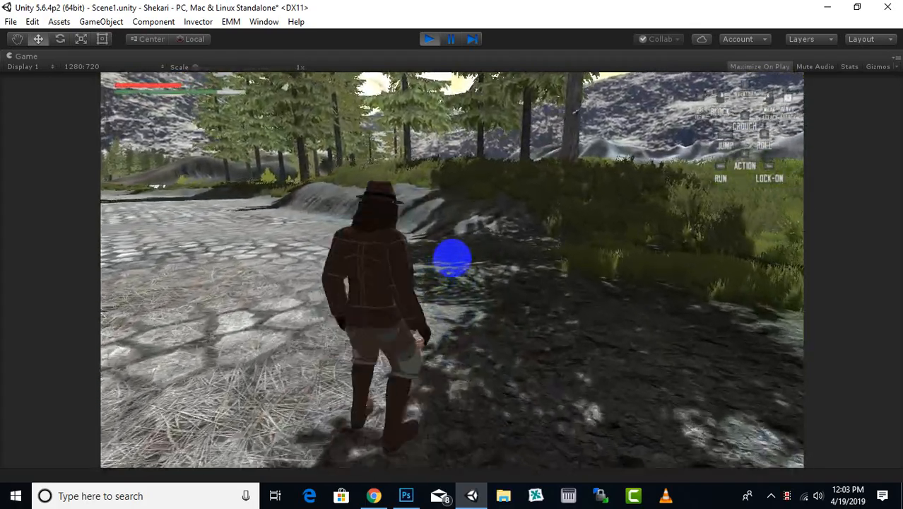
key(d)
key(s)
key(w)
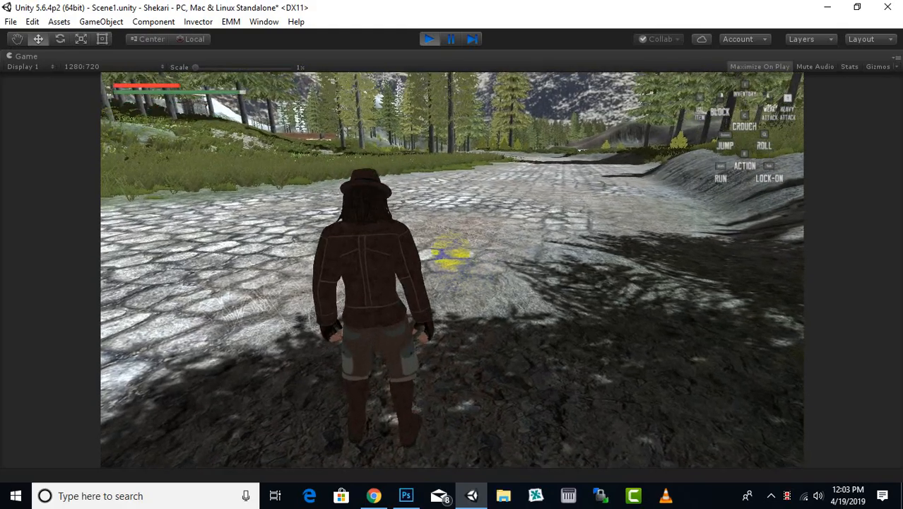
key(Escape)
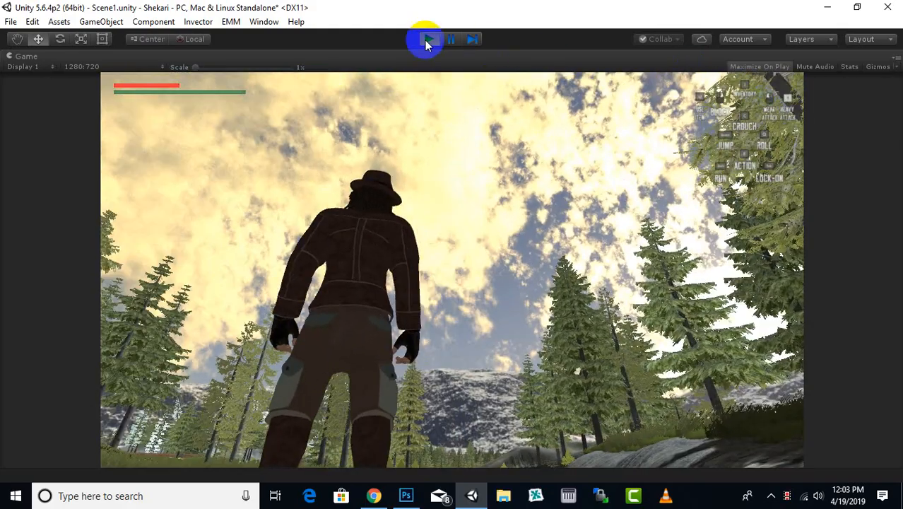
click(425, 40)
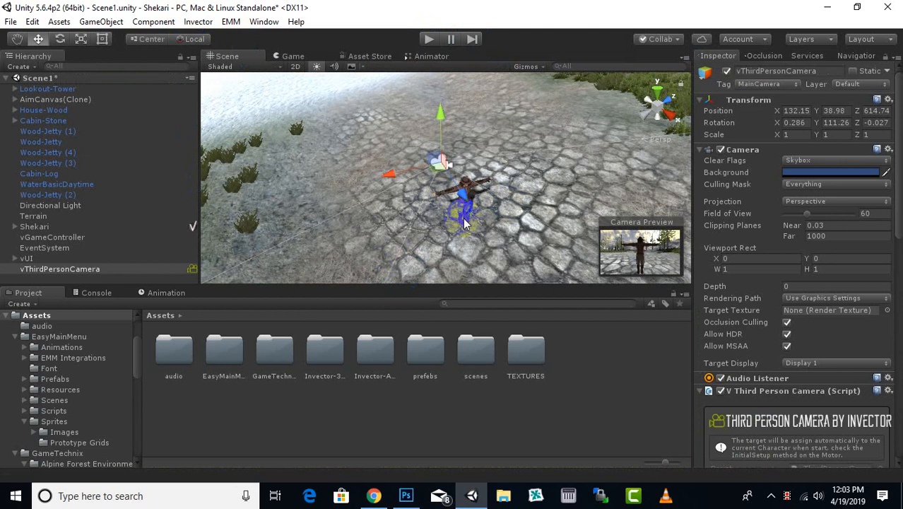
Select Shekari and add Invector's Basic Locomotion HitDamageParticle component to it.
scroll(465, 224, up, 3)
scroll(470, 221, up, 1)
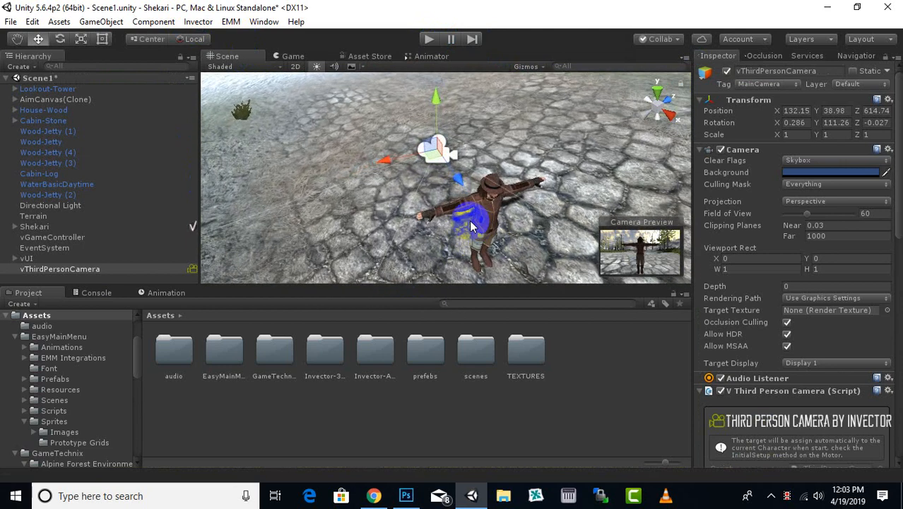
alt+drag(470, 220, 20, 116)
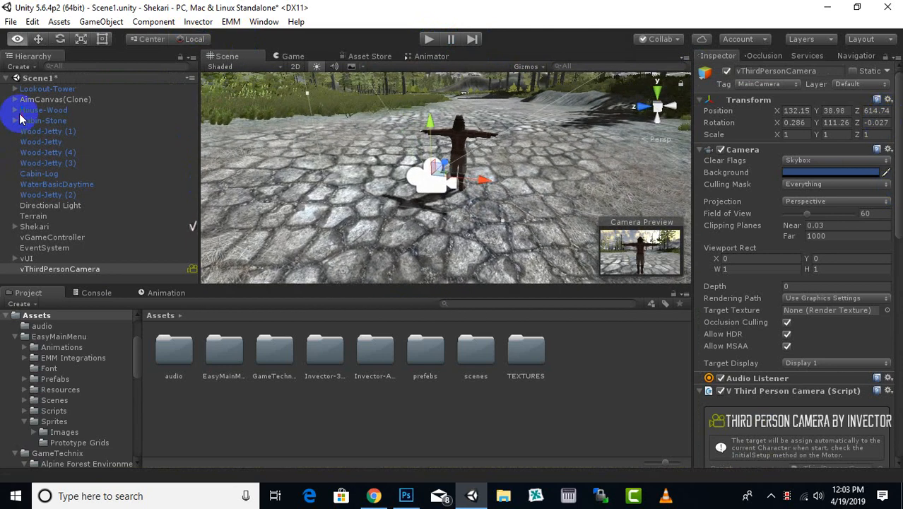
middle_drag(470, 125, 438, 137)
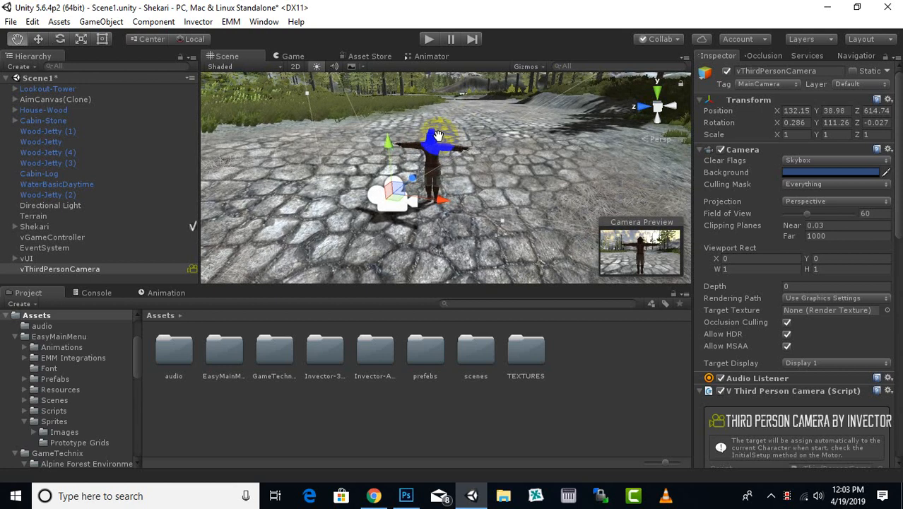
scroll(456, 166, up, 3)
alt+drag(470, 190, 336, 168)
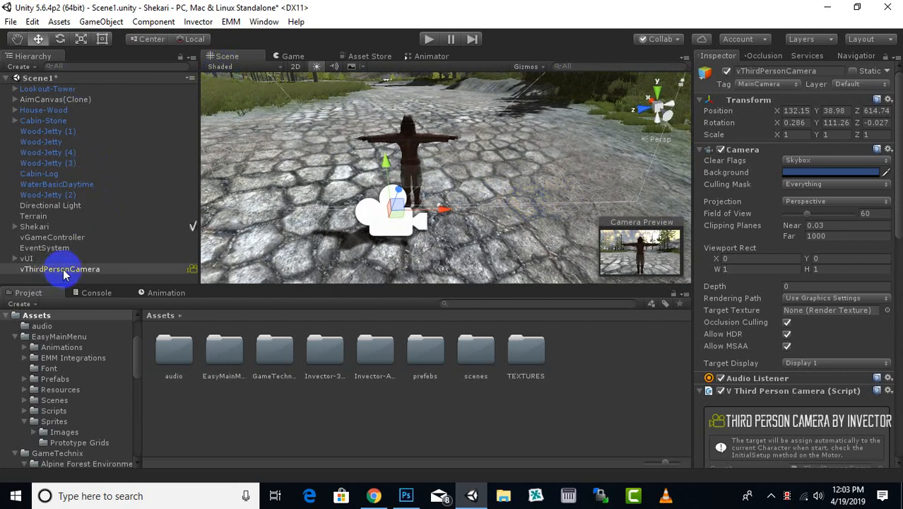
click(41, 226)
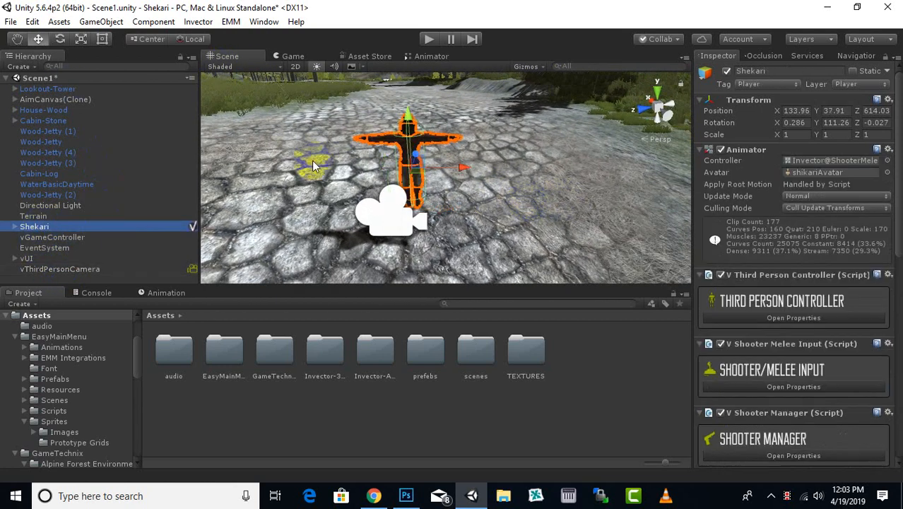
click(200, 22)
mouse_move(228, 37)
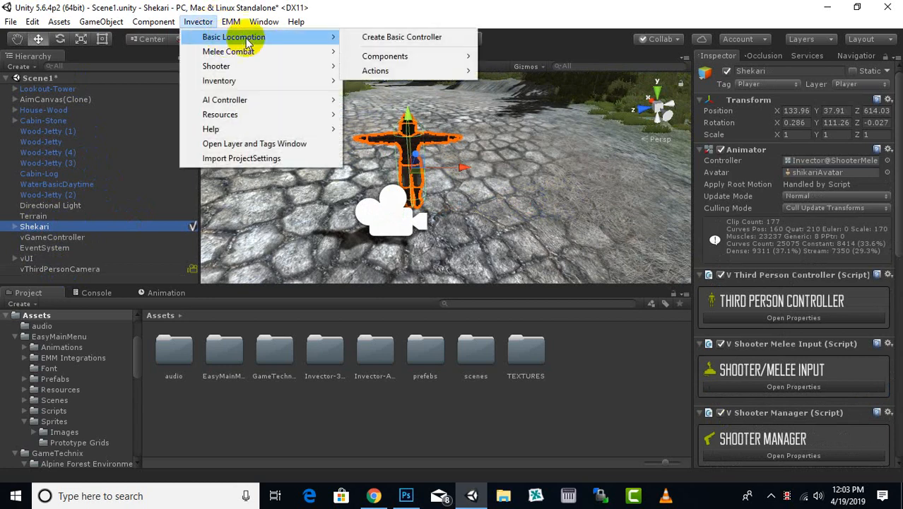
mouse_move(385, 56)
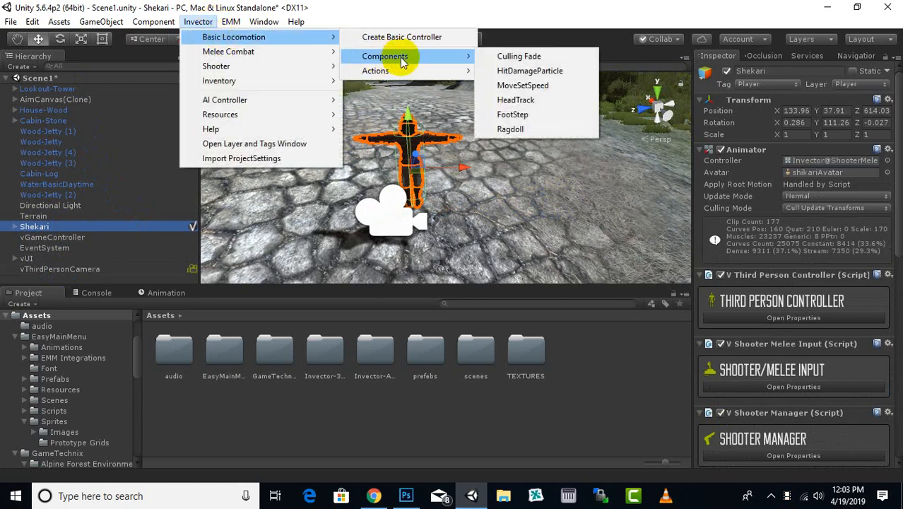
click(532, 71)
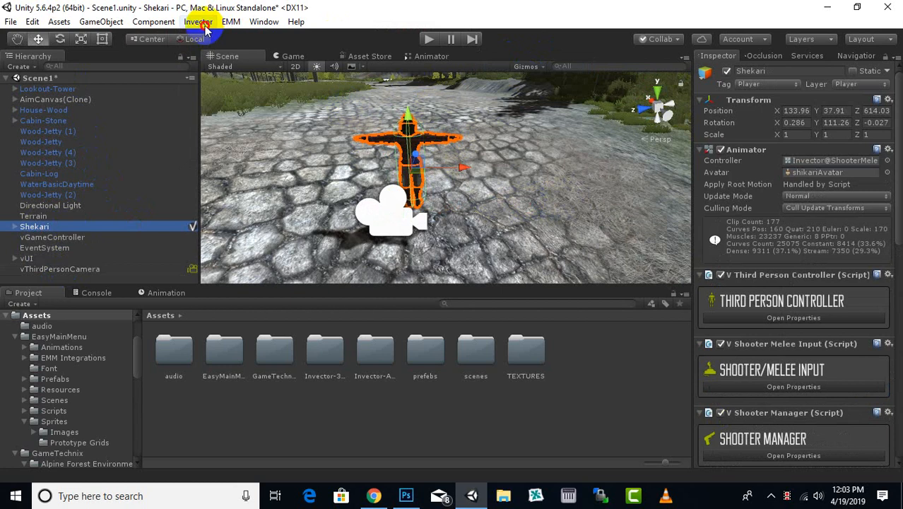
Add Invector's Basic Locomotion FootStep component to Shekari.
click(200, 22)
mouse_move(227, 36)
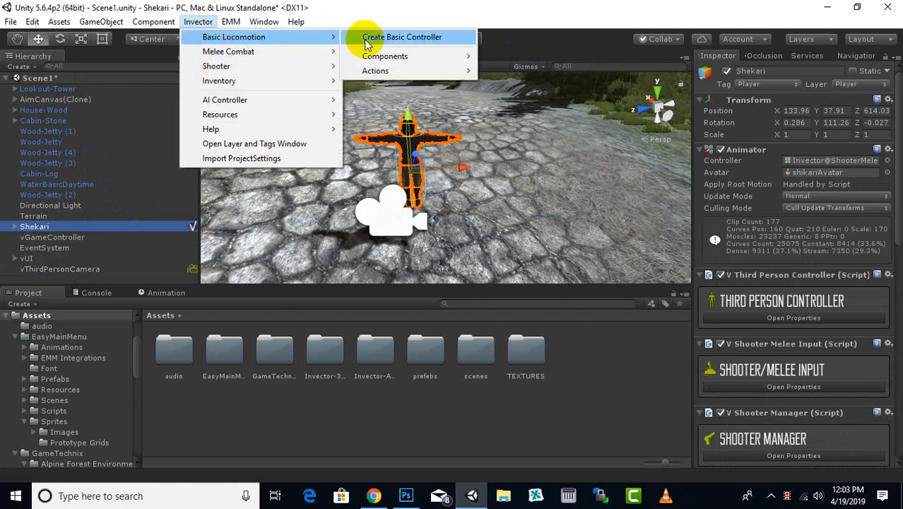
mouse_move(375, 58)
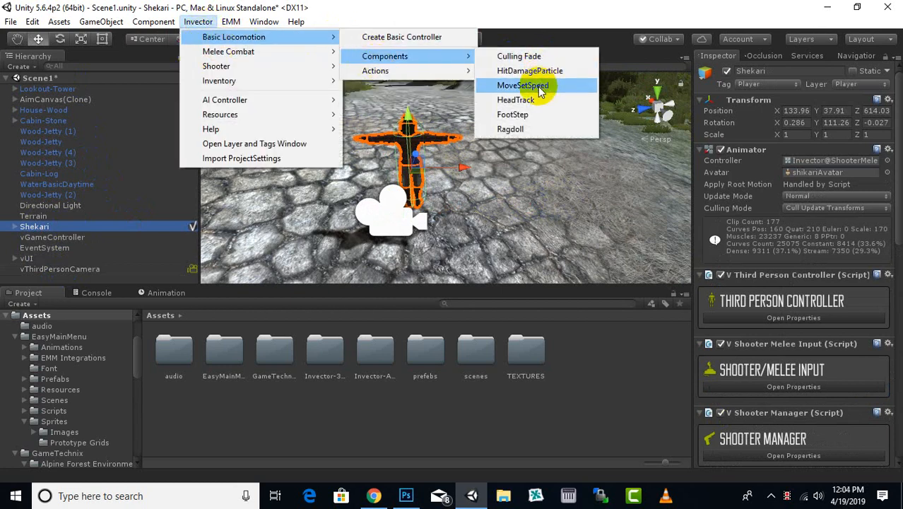
click(519, 115)
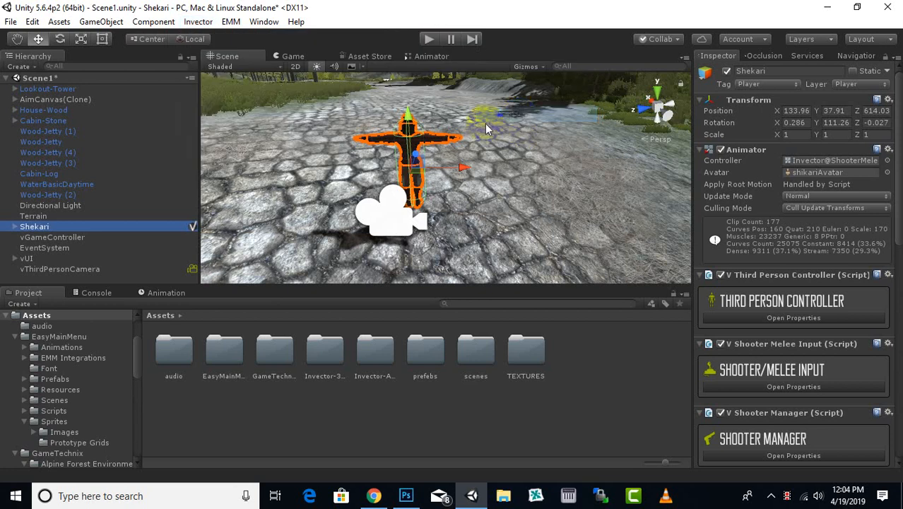
Create an Invector ragdoll for Shekari with the Human avatar type and inspect the colliders on its body.
click(197, 22)
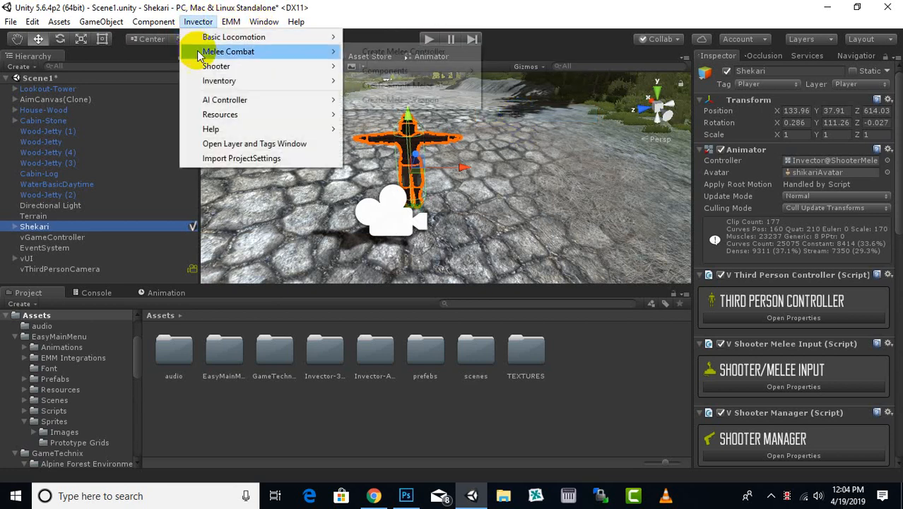
mouse_move(205, 36)
mouse_move(385, 58)
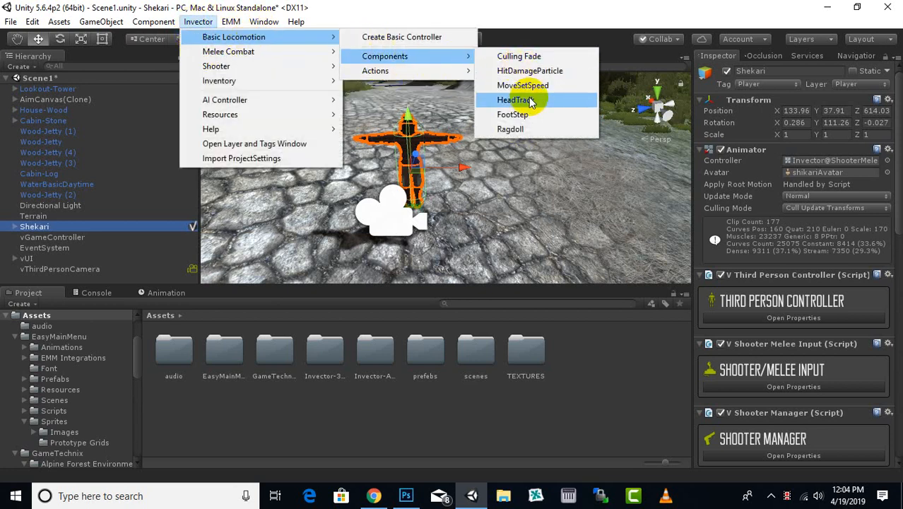
click(520, 129)
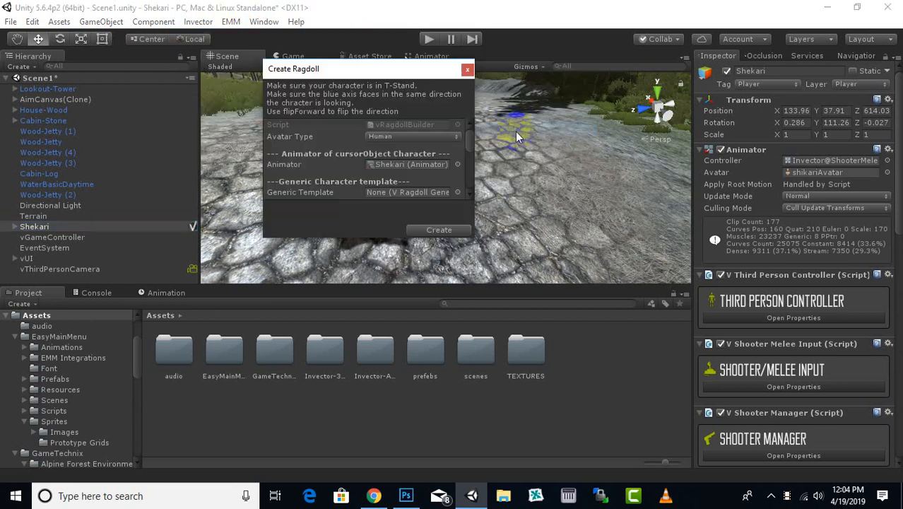
click(424, 231)
scroll(436, 176, up, 3)
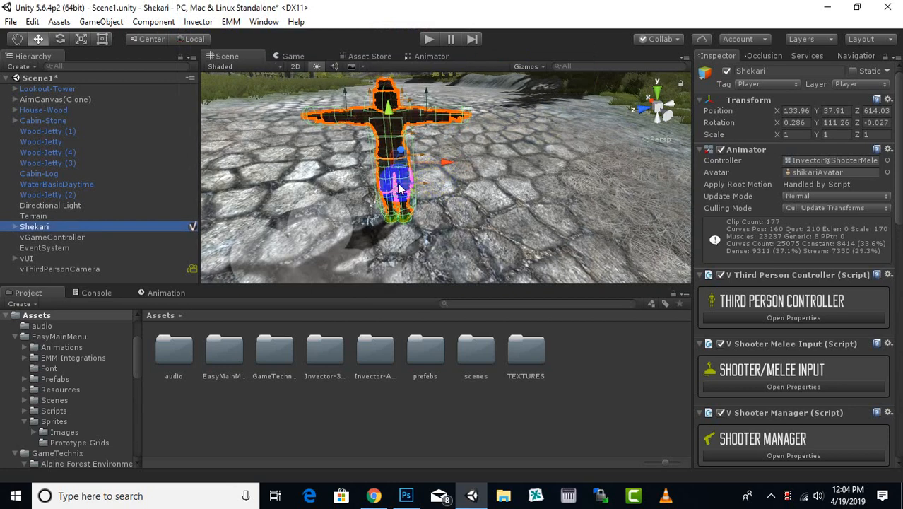
scroll(398, 187, up, 3)
middle_drag(409, 185, 484, 250)
scroll(371, 161, down, 4)
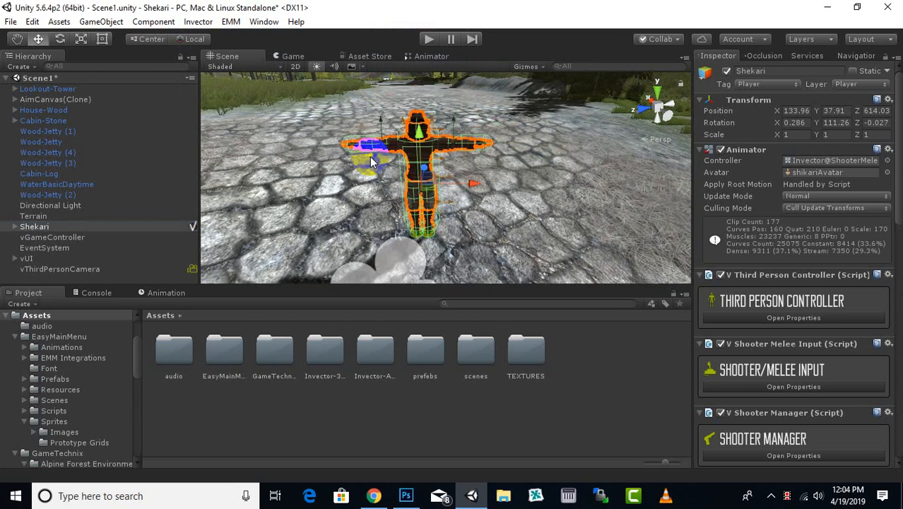
click(198, 21)
mouse_move(220, 55)
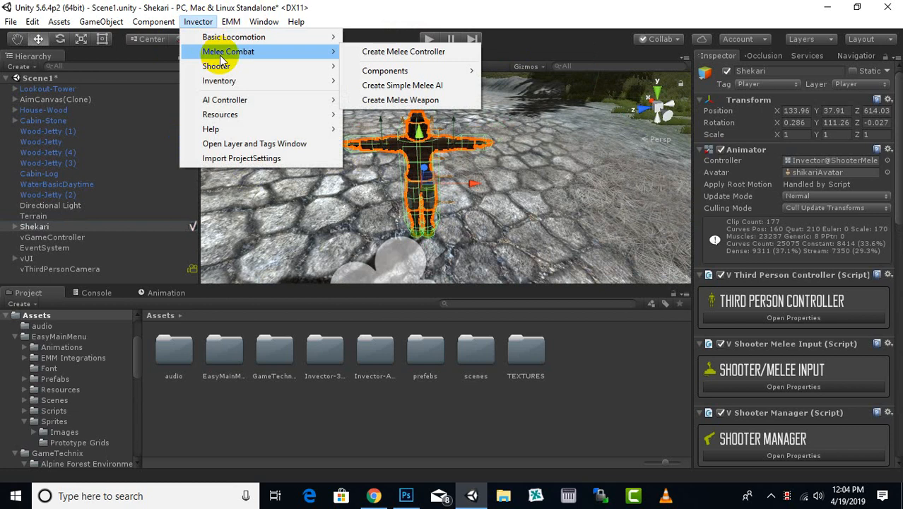
mouse_move(231, 35)
mouse_move(379, 65)
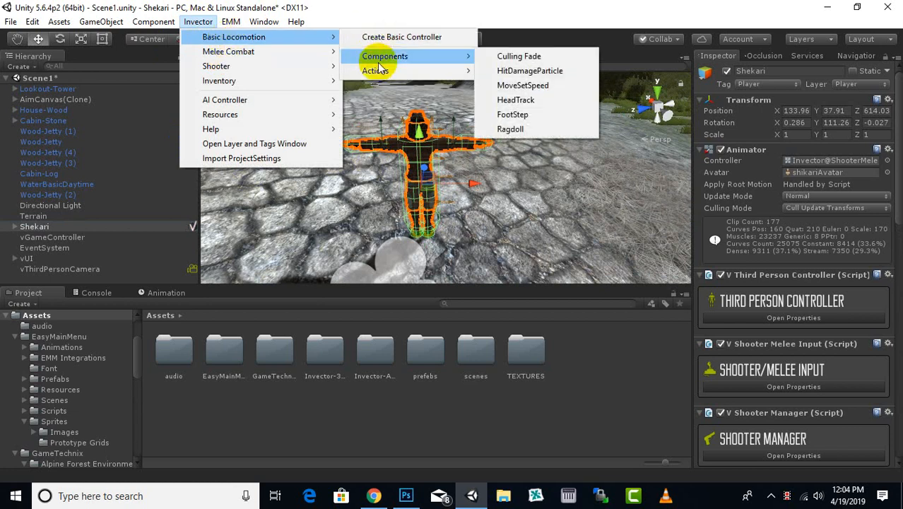
click(486, 6)
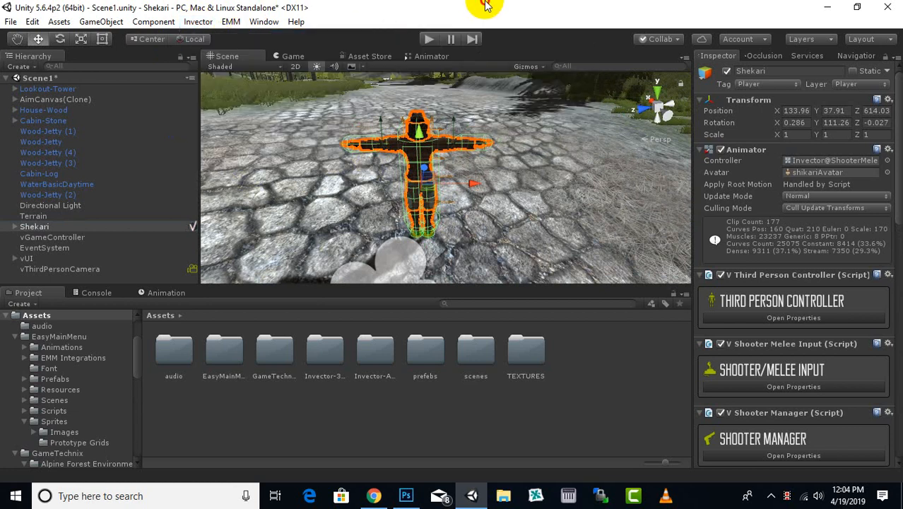
Play the scene, test Shekari's forward, backward and crouched movement with the added components, and stop play mode.
click(434, 44)
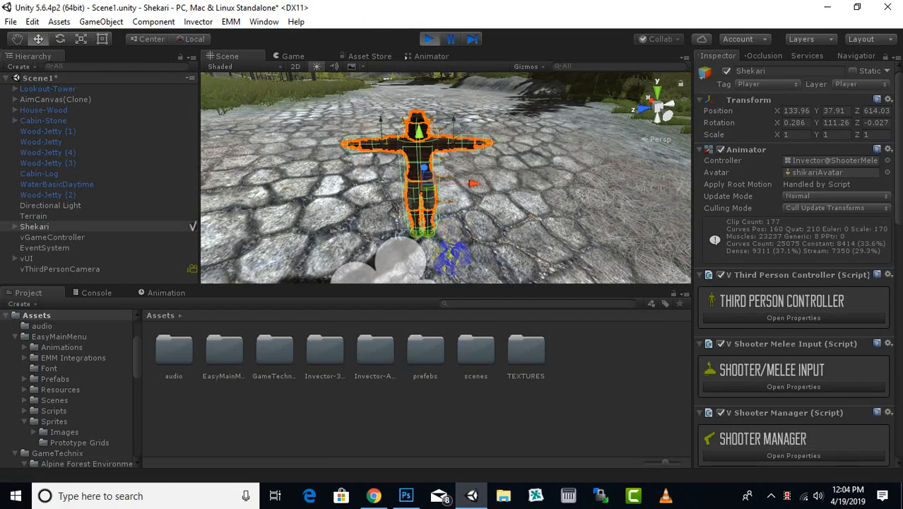
key(w)
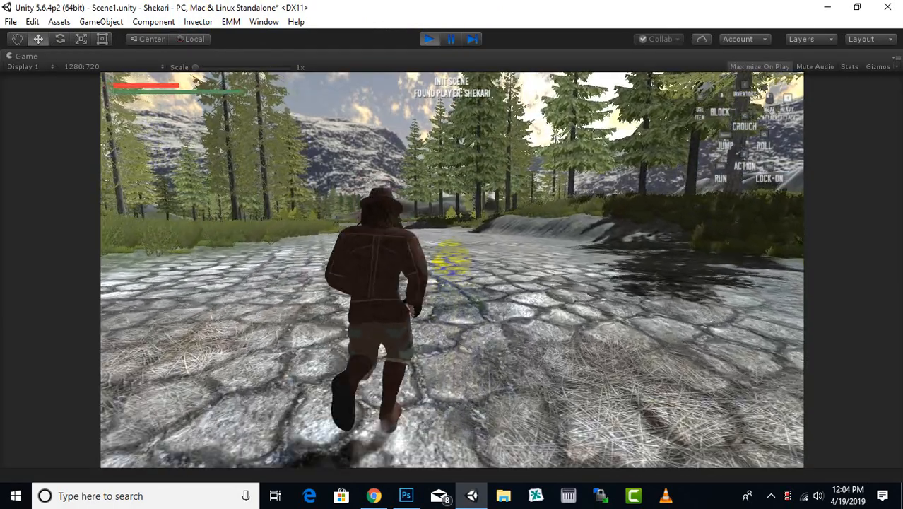
key(q)
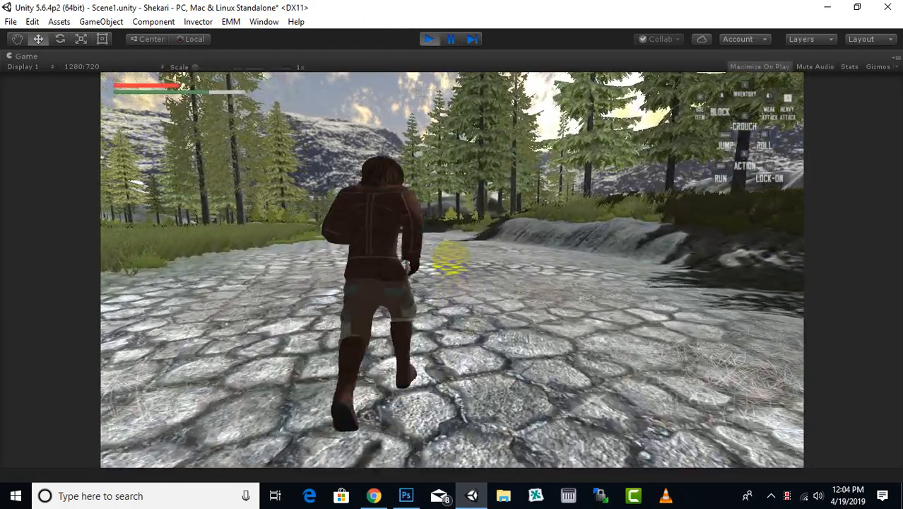
key(s)
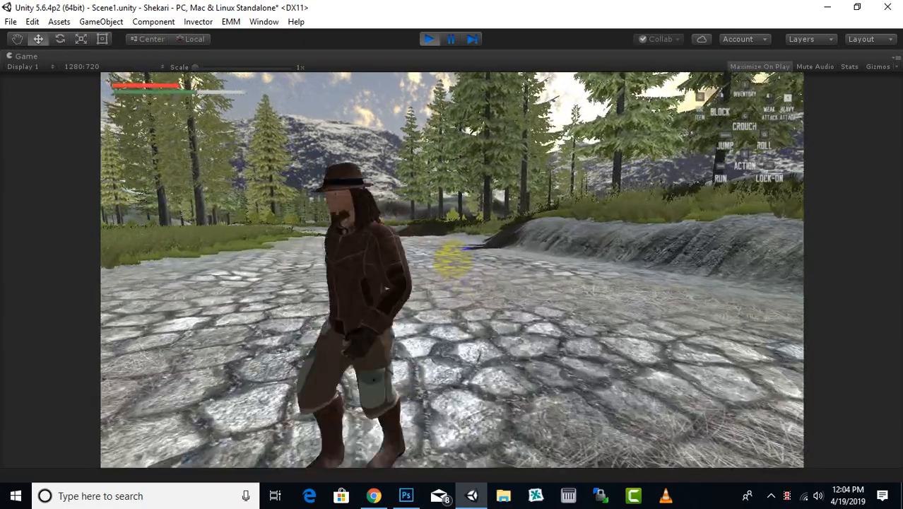
key(c)
key(w)
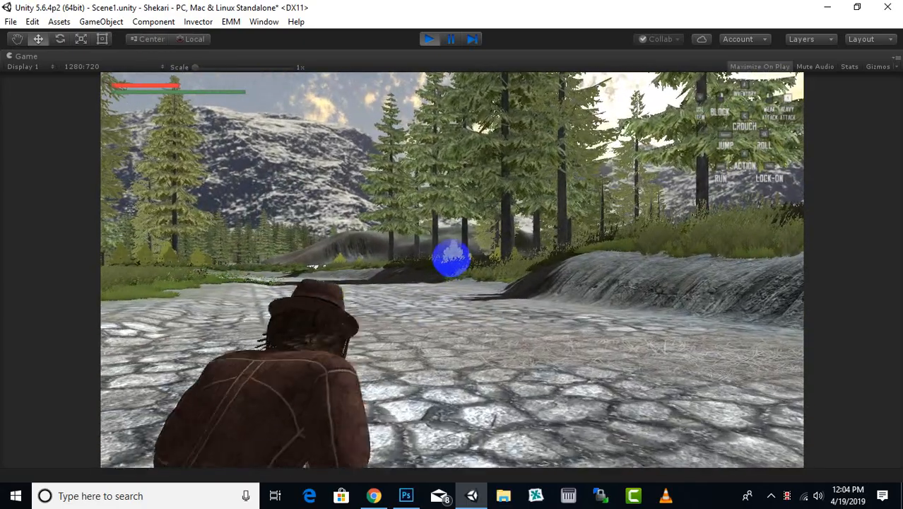
key(w)
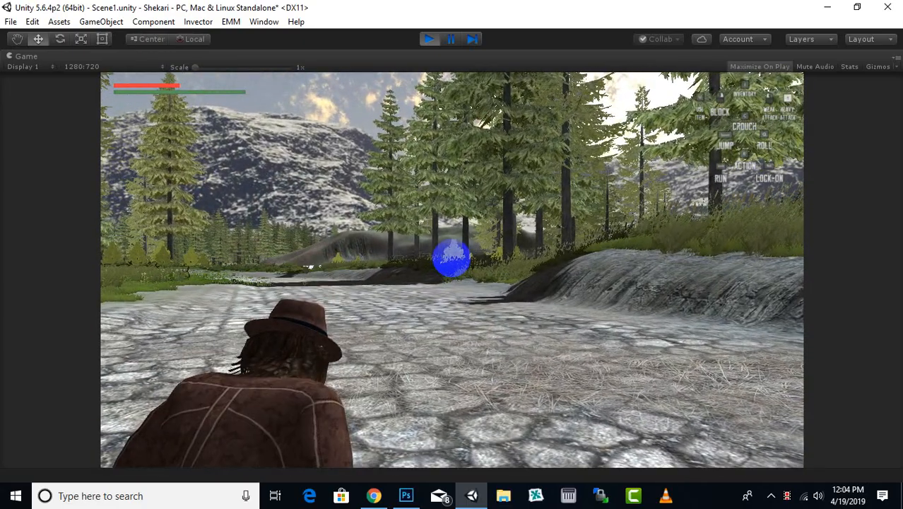
key(c)
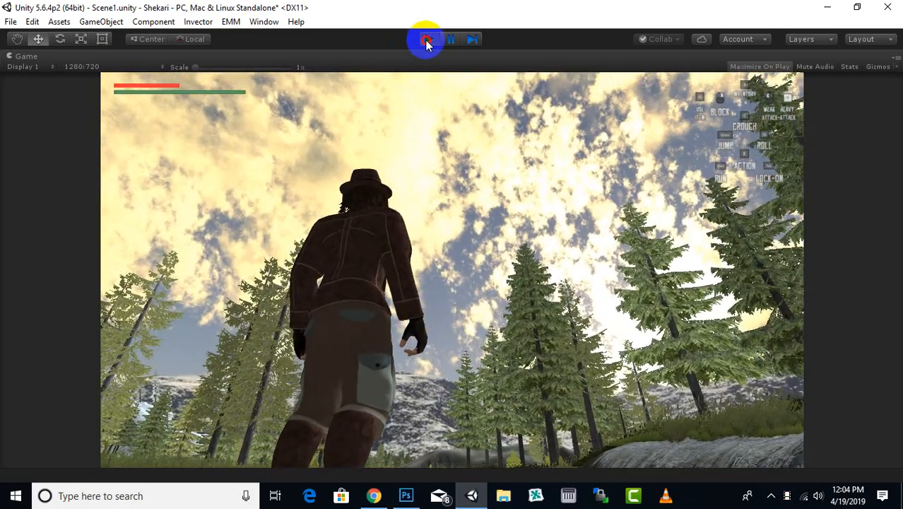
click(429, 39)
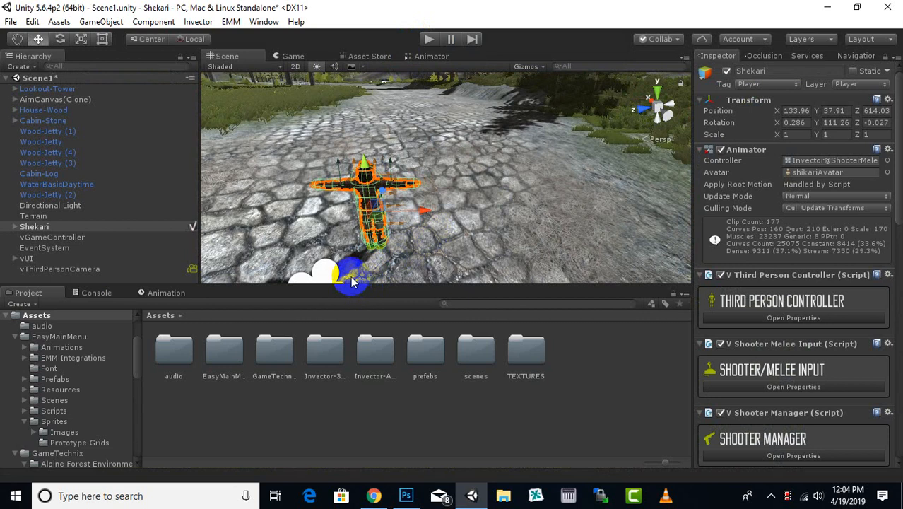
scroll(326, 254, down, 1)
middle_drag(481, 210, 496, 197)
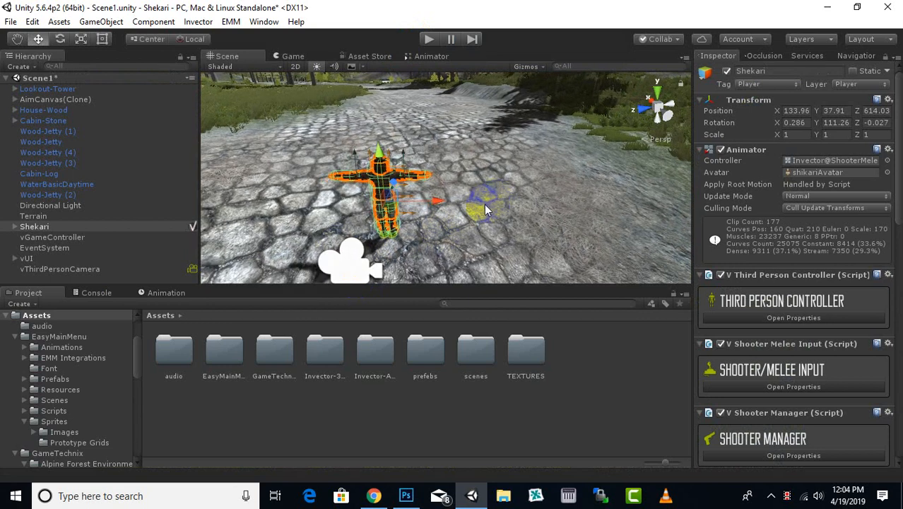